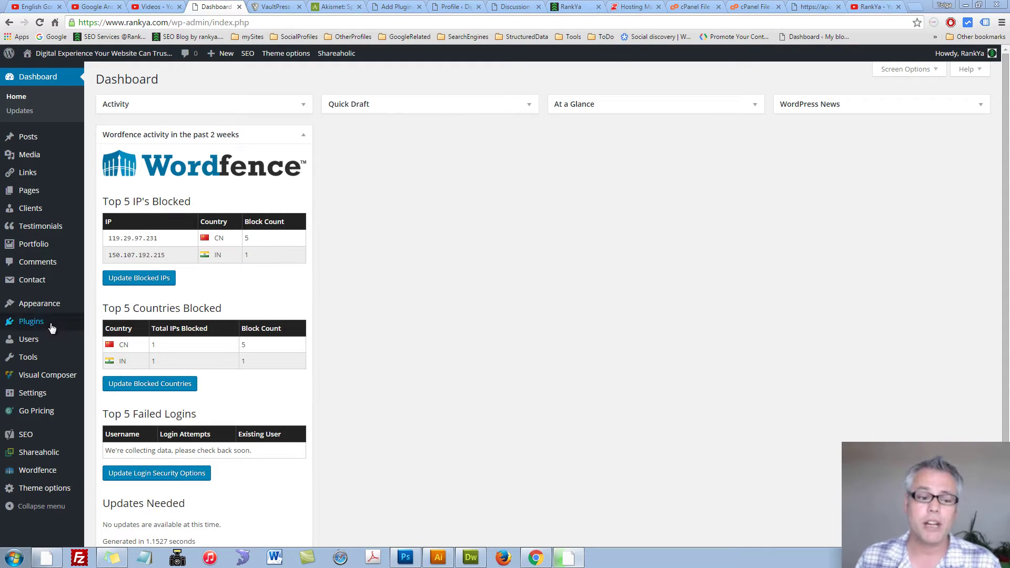
Step: Look over the Plugins and Wordfence submenus in the WordPress admin sidebar
{"action": "mouse_move", "coordinate": [48, 322]}
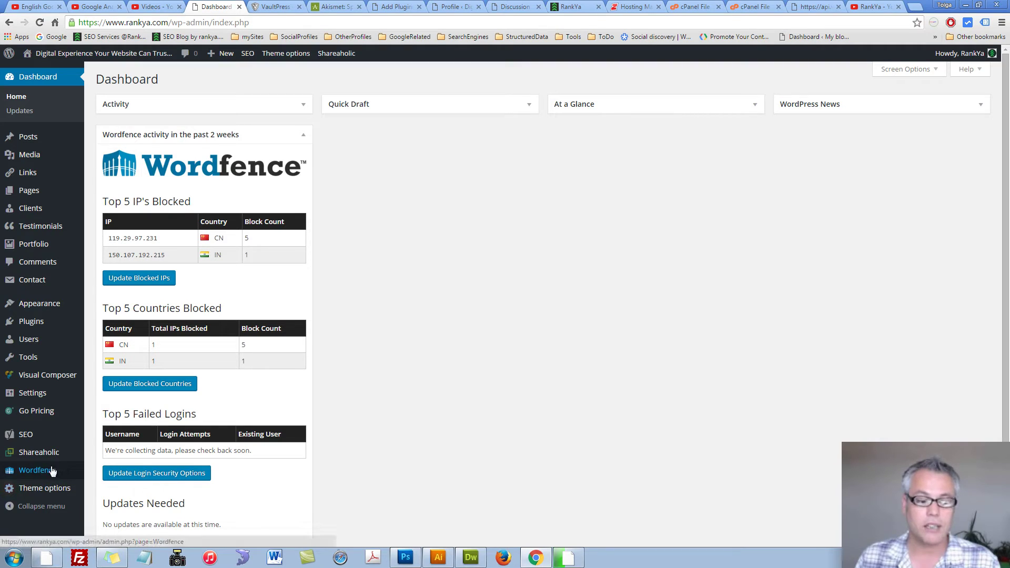
{"action": "mouse_move", "coordinate": [47, 473]}
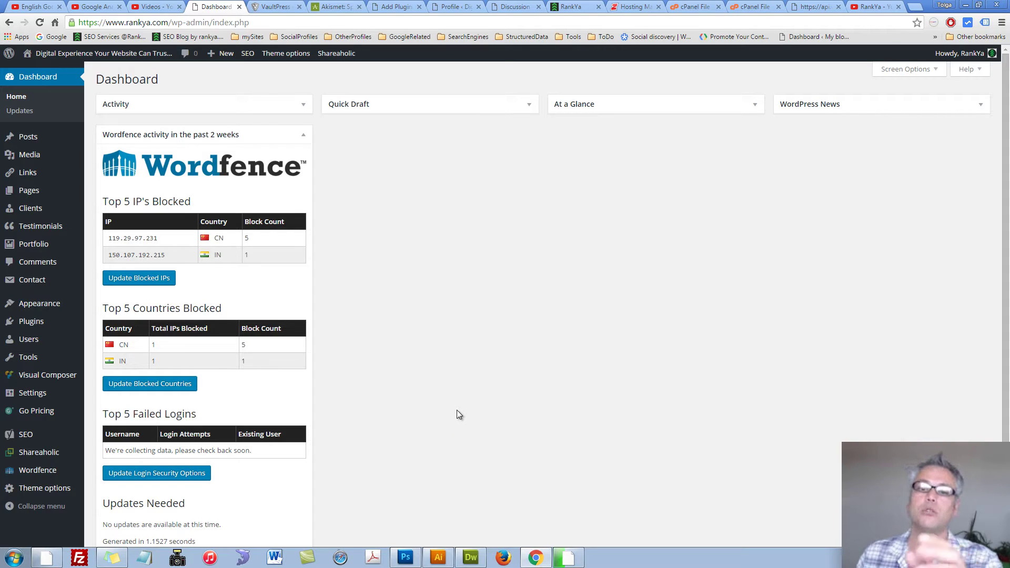
Step: Browse the VaultPress and Akismet sites, ending on the Add Plugins search results for 'clef'
{"action": "left_click", "coordinate": [273, 6]}
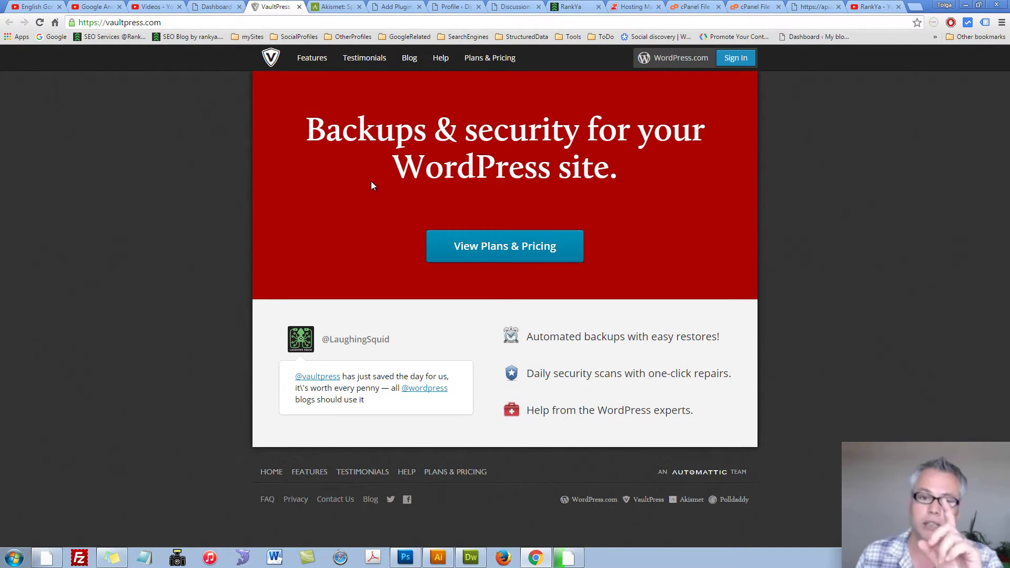
{"action": "key", "text": "ctrl+Tab"}
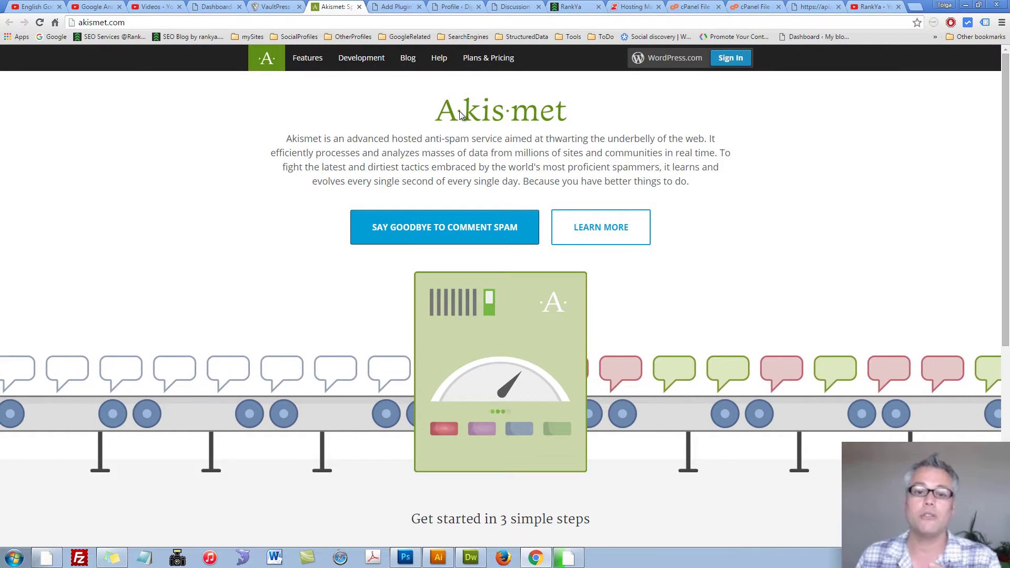
{"action": "left_click", "coordinate": [391, 8]}
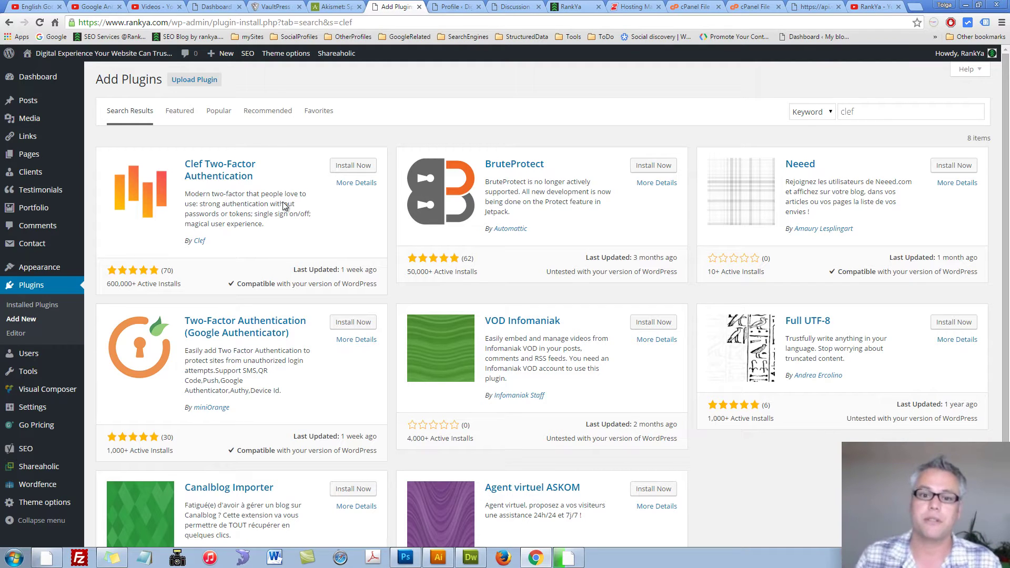
Step: View the WordPress user profile page, then the Discussion Settings page
{"action": "left_click", "coordinate": [452, 6]}
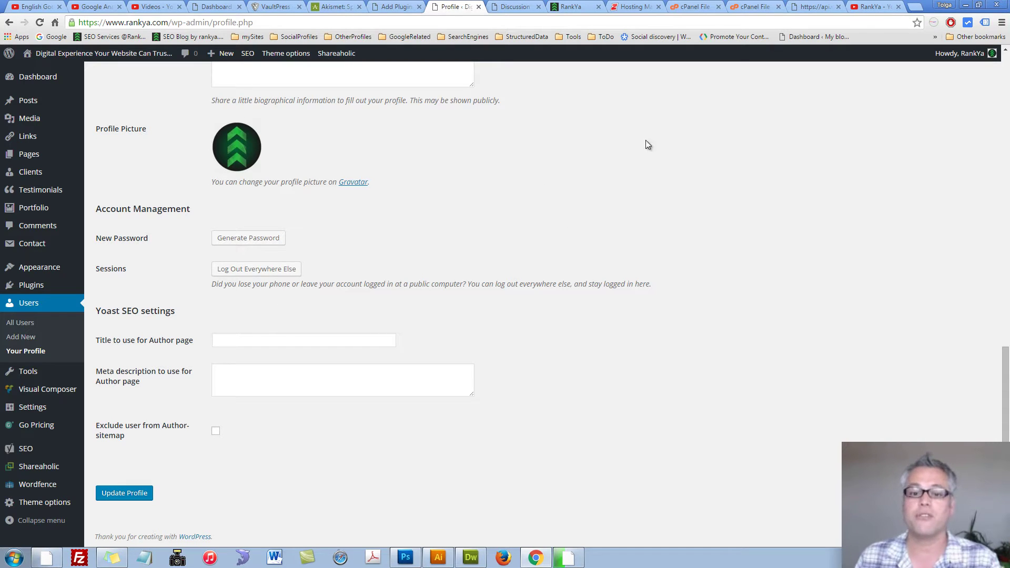
{"action": "left_click", "coordinate": [513, 7]}
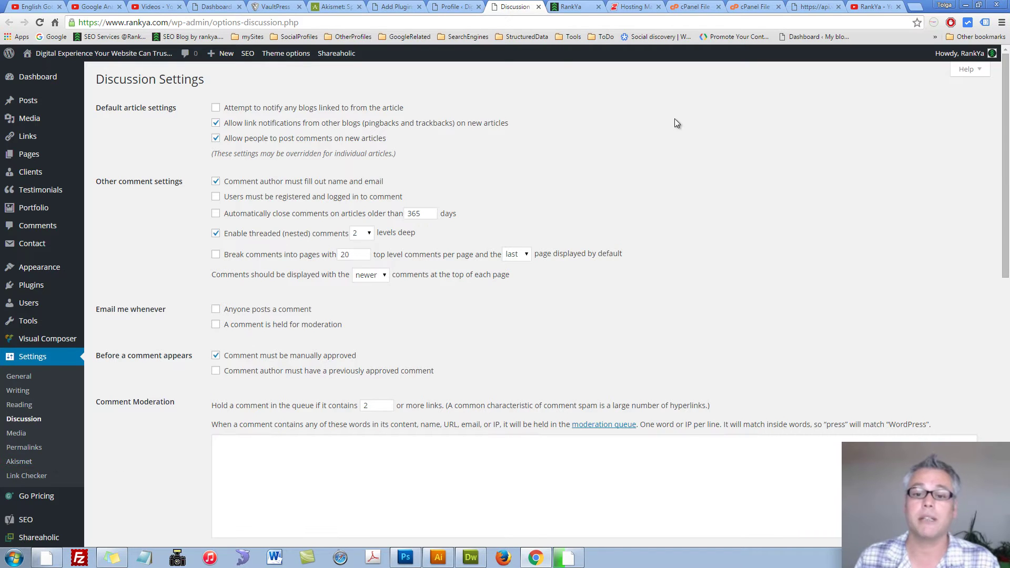
Step: Review the MySQL Databases page in Crazy Domains Hosting Manager, then return to its home page
{"action": "left_click", "coordinate": [634, 8]}
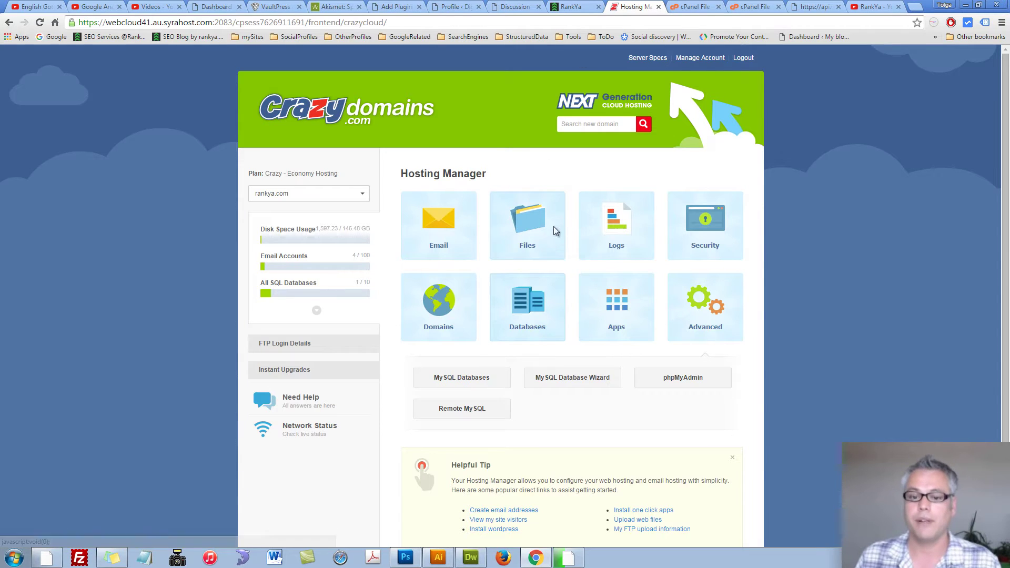
{"action": "left_click", "coordinate": [457, 383]}
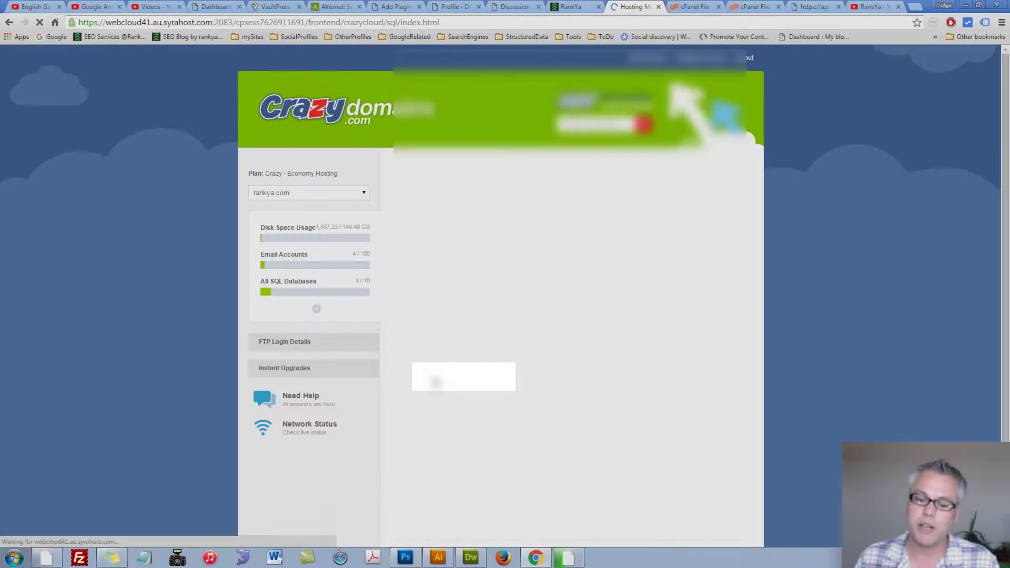
{"action": "scroll", "coordinate": [493, 390], "scroll_direction": "down", "scroll_amount": 9}
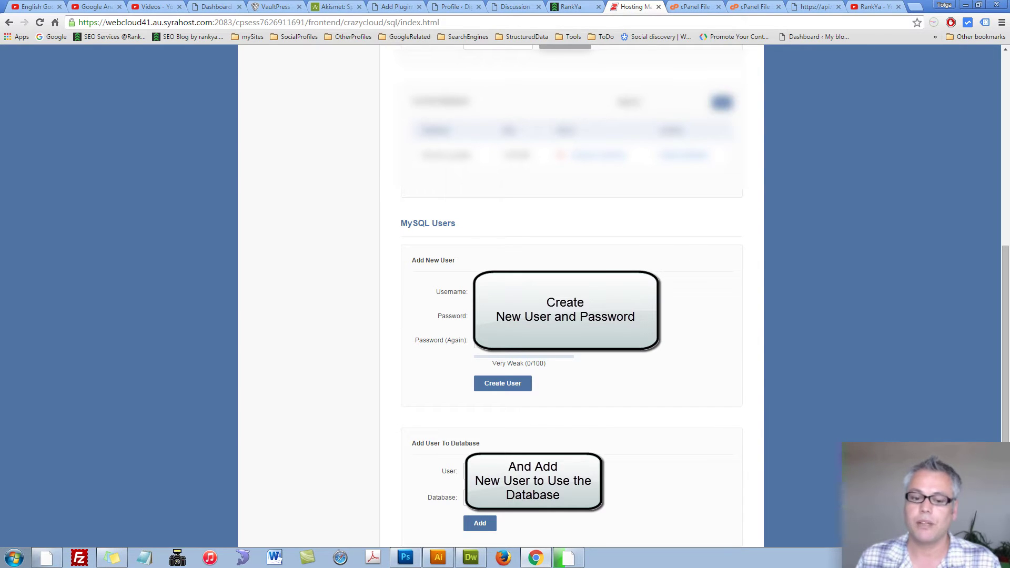
{"action": "scroll", "coordinate": [615, 378], "scroll_direction": "down", "scroll_amount": 4}
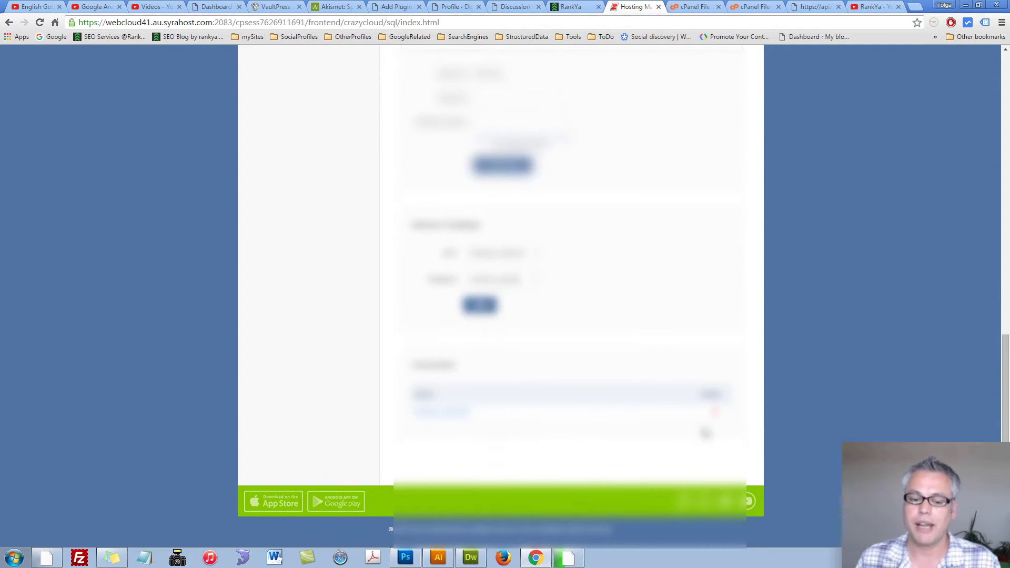
{"action": "scroll", "coordinate": [616, 247], "scroll_direction": "up", "scroll_amount": 8}
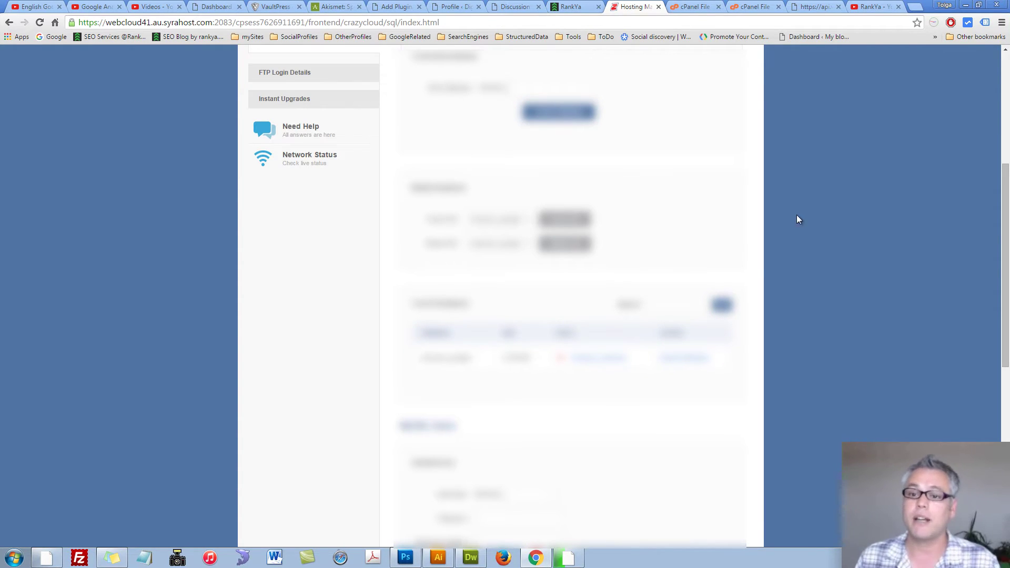
{"action": "scroll", "coordinate": [322, 117], "scroll_direction": "up", "scroll_amount": 5}
{"action": "left_click", "coordinate": [322, 117]}
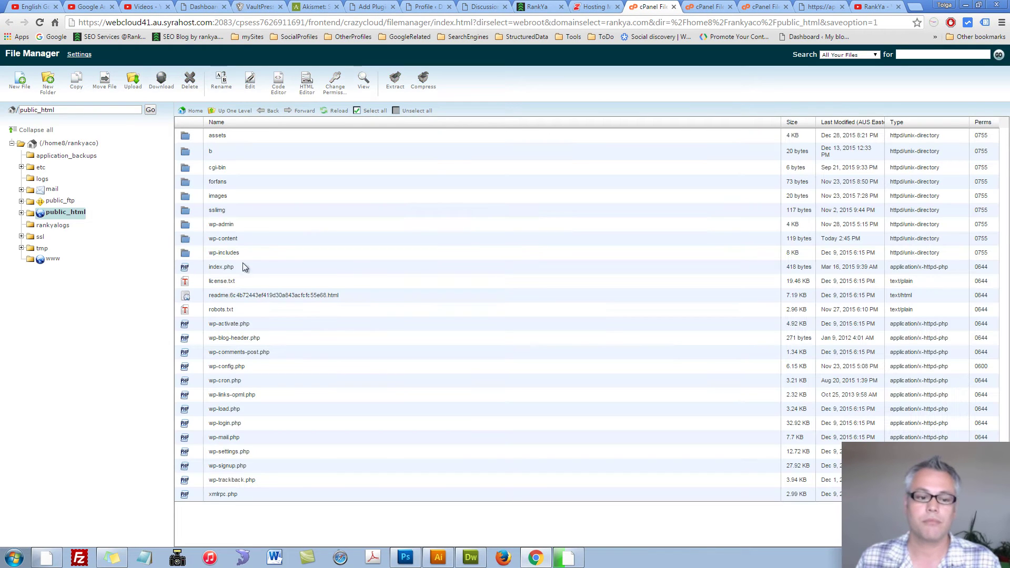
Step: Inspect wp-config.php's file actions in File Manager, then switch to the local wp-config.php in Dreamweaver
{"action": "left_click", "coordinate": [188, 368]}
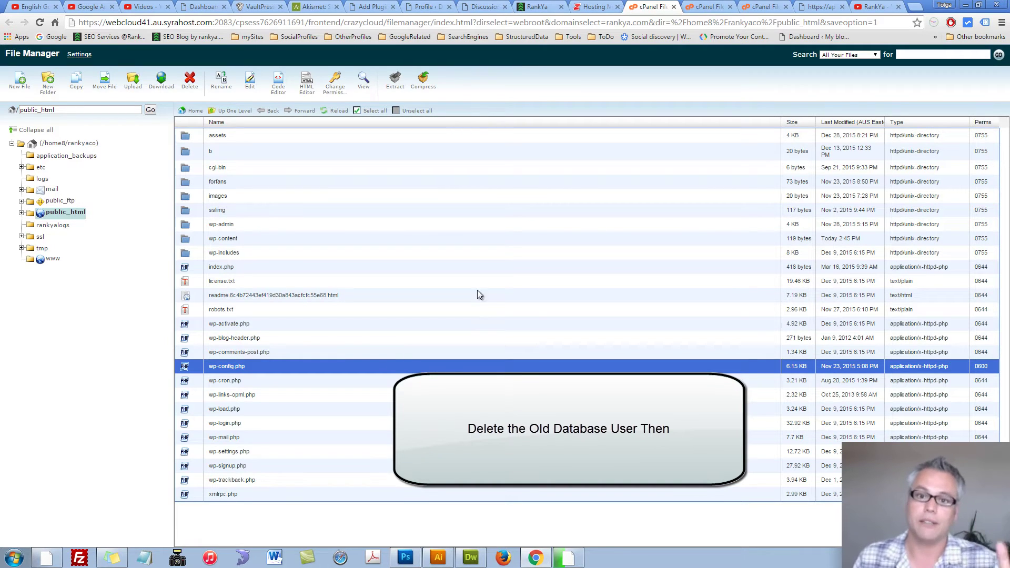
{"action": "right_click", "coordinate": [191, 367]}
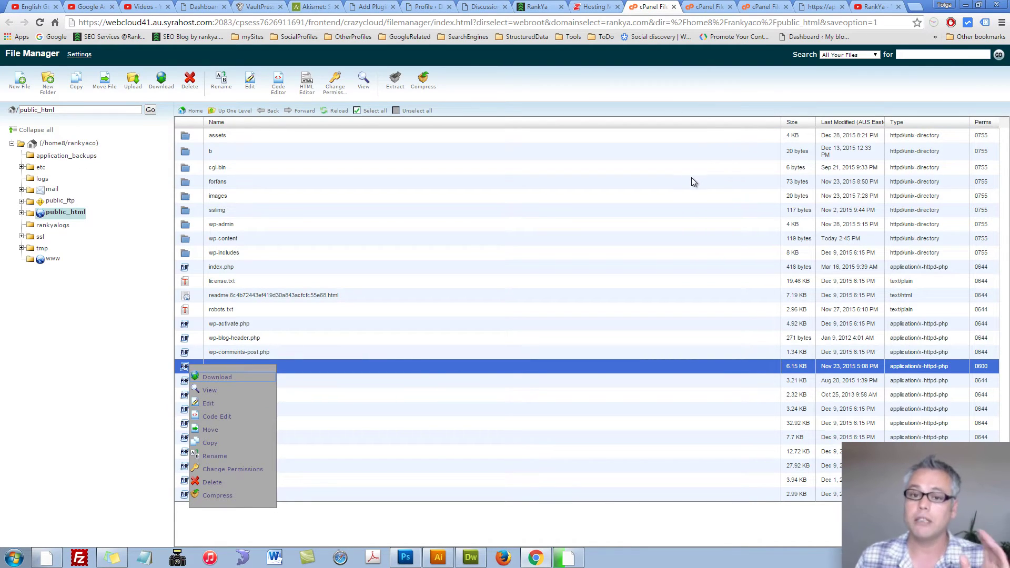
{"action": "left_click", "coordinate": [103, 441]}
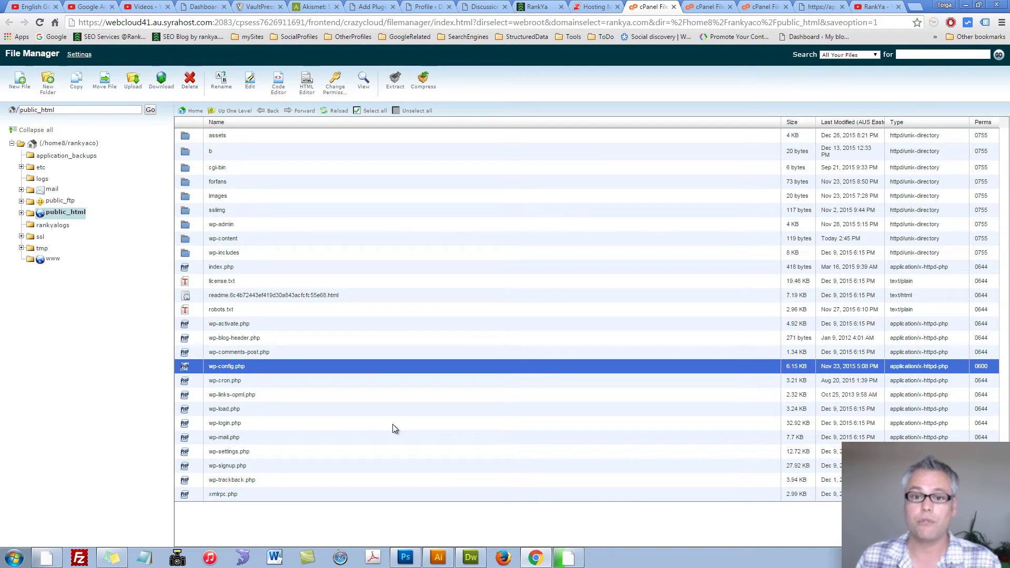
{"action": "left_click", "coordinate": [967, 6]}
{"action": "left_click", "coordinate": [860, 351]}
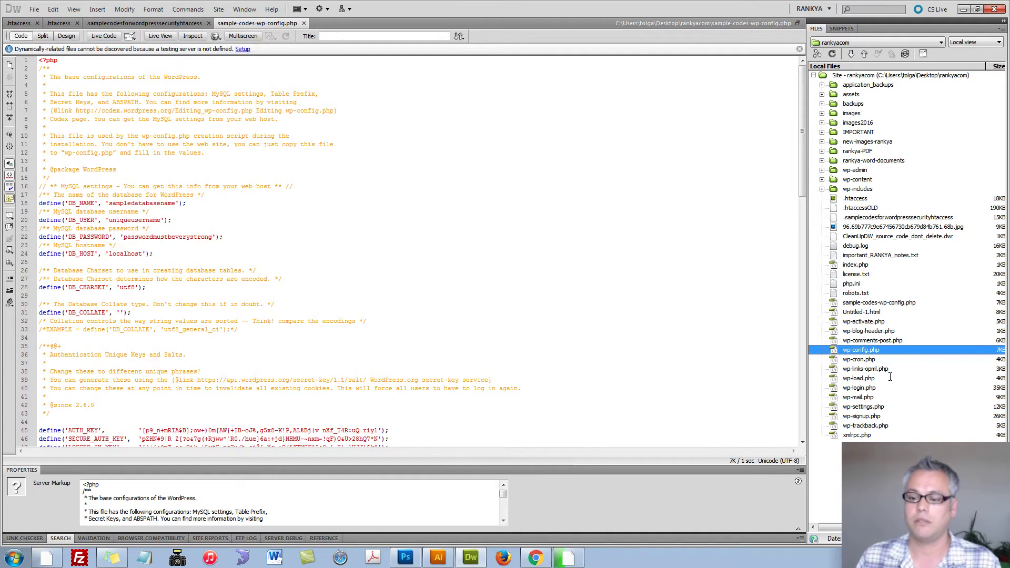
Step: Point out the DB_USER and DB_PASSWORD values in sample-codes-wp-config.php
{"action": "left_click", "coordinate": [158, 212]}
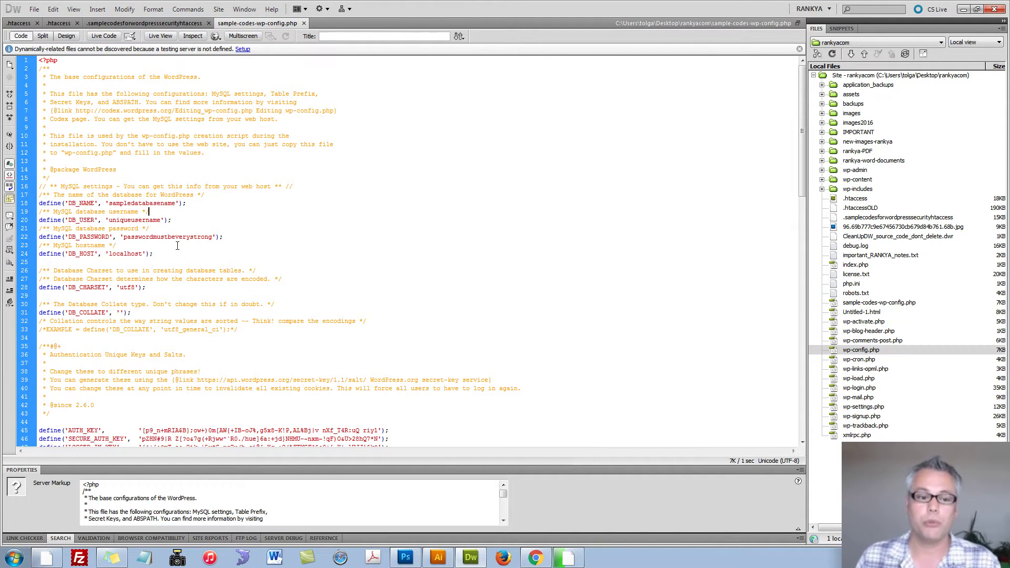
{"action": "double_click", "coordinate": [128, 219]}
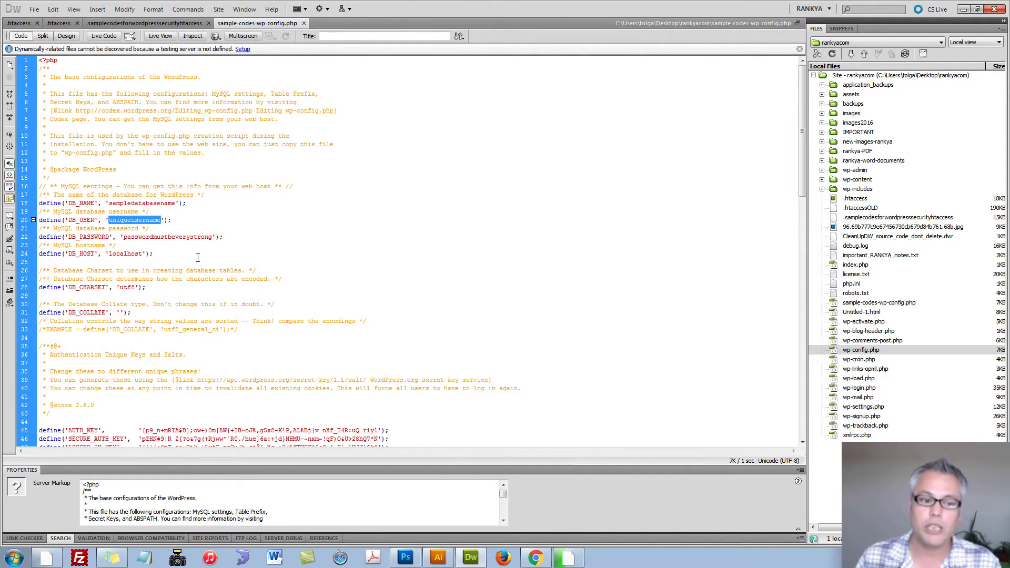
{"action": "double_click", "coordinate": [158, 236]}
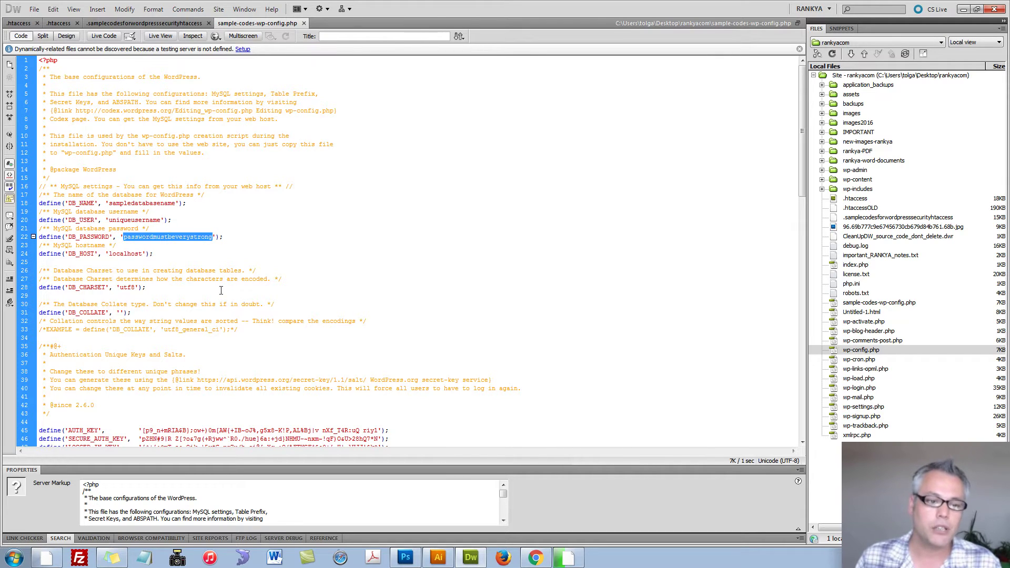
{"action": "double_click", "coordinate": [122, 220]}
{"action": "double_click", "coordinate": [154, 236]}
{"action": "left_click", "coordinate": [234, 238]}
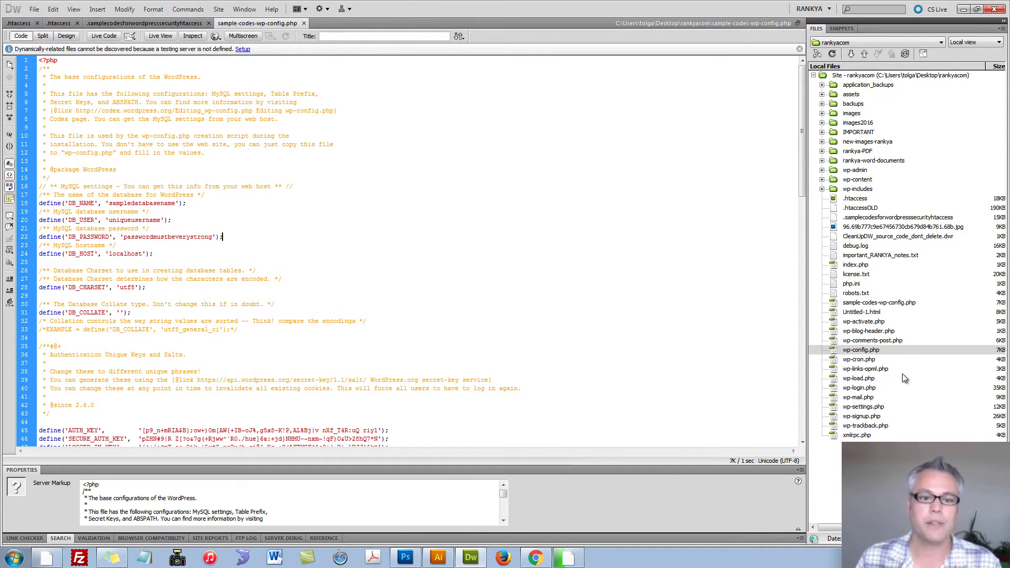
{"action": "left_click", "coordinate": [863, 352]}
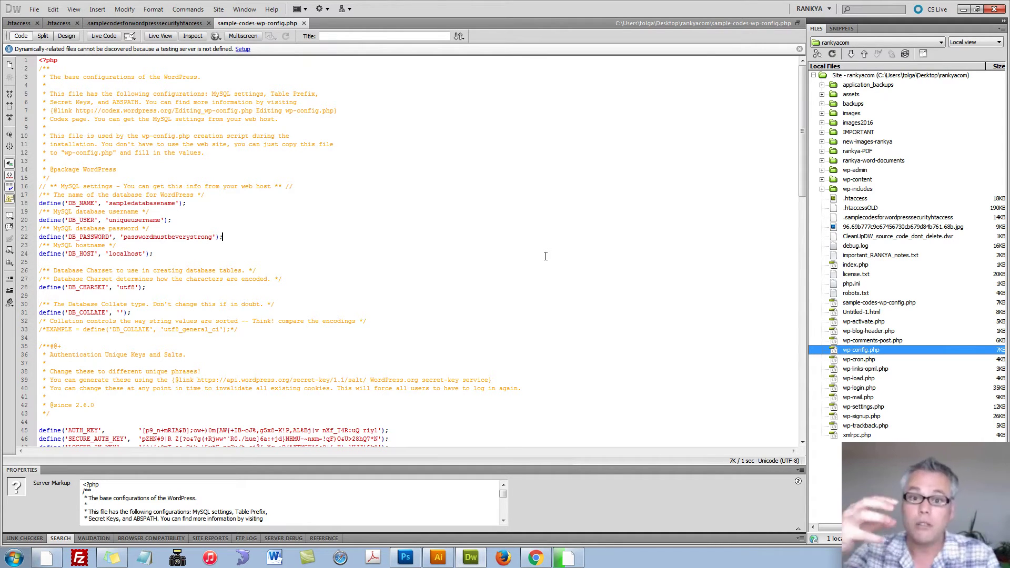
Step: Copy the api.wordpress.org secret-key URL from line 39
{"action": "scroll", "coordinate": [546, 257], "scroll_direction": "down", "scroll_amount": 6}
{"action": "left_click_drag", "start_coordinate": [196, 229], "coordinate": [363, 229]}
{"action": "right_click", "coordinate": [351, 228]}
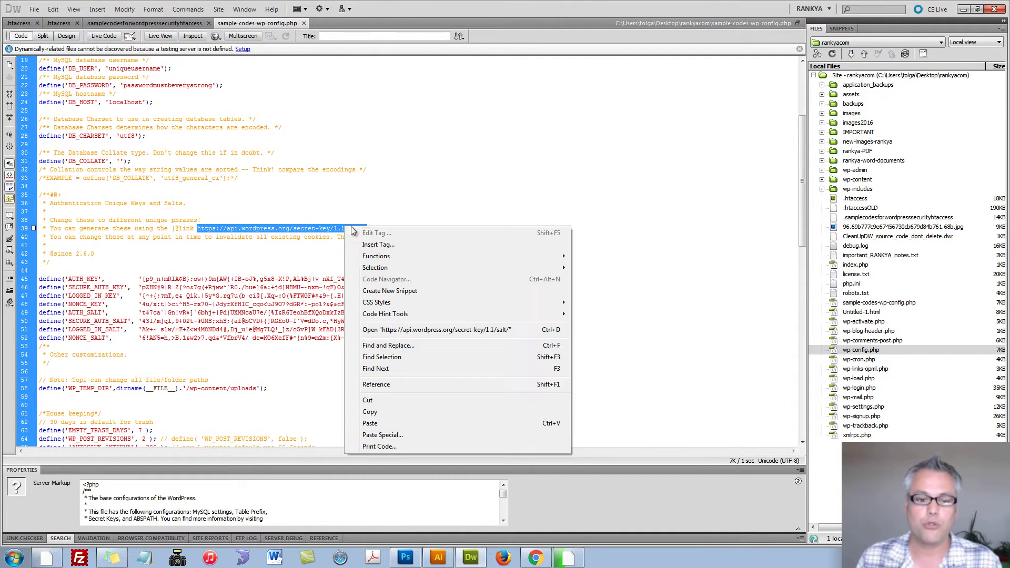
{"action": "left_click", "coordinate": [370, 413]}
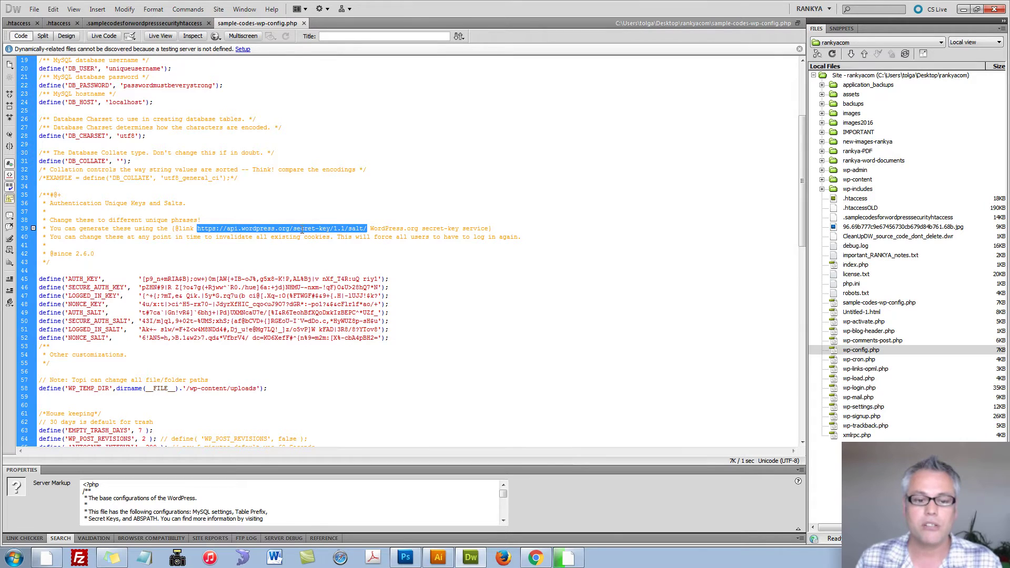
Step: Load the secret-key URL in a new Chrome tab and copy the generated key and salt lines
{"action": "left_click", "coordinate": [536, 558]}
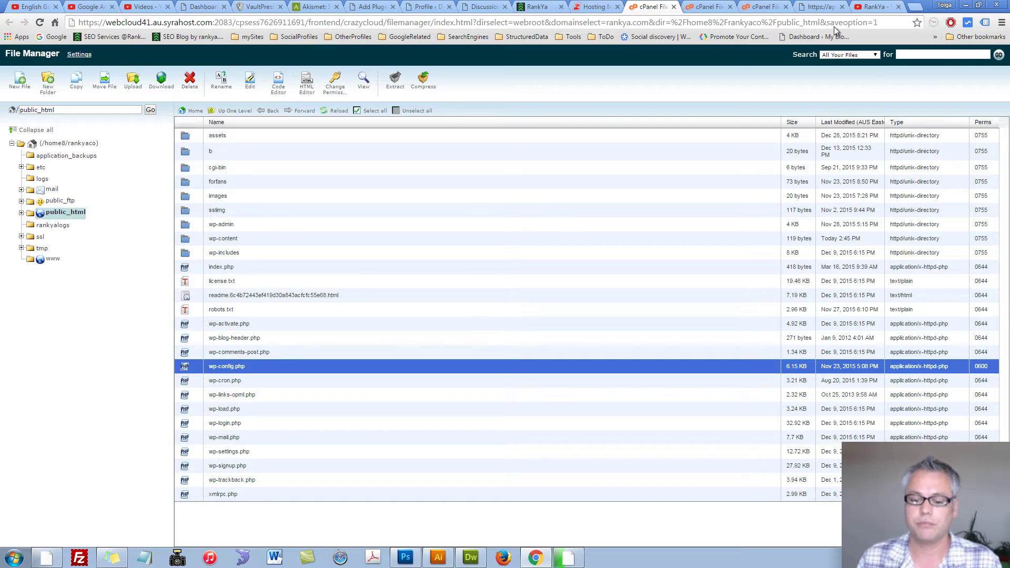
{"action": "key", "text": "ctrl+t"}
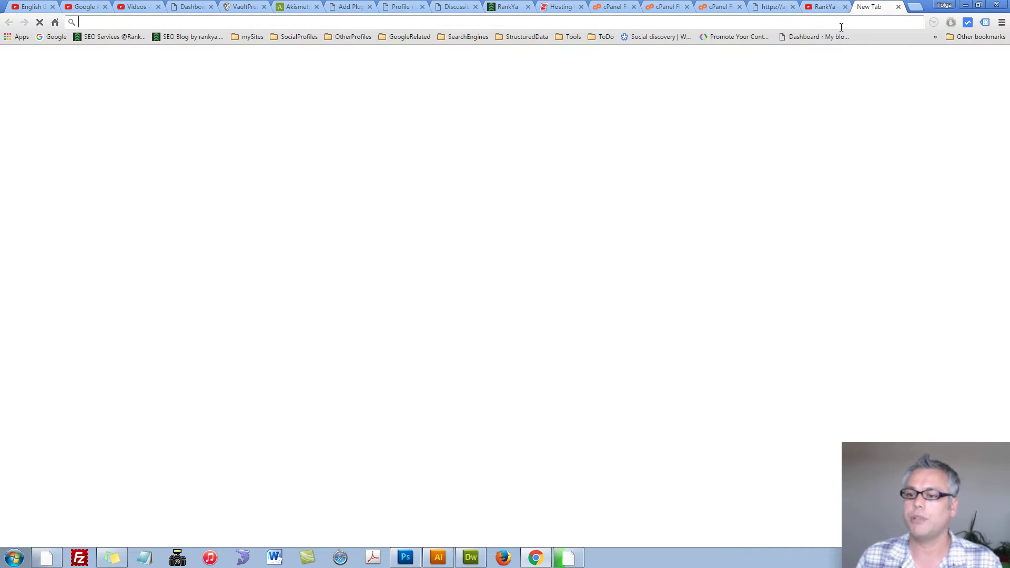
{"action": "key", "text": "ctrl+v"}
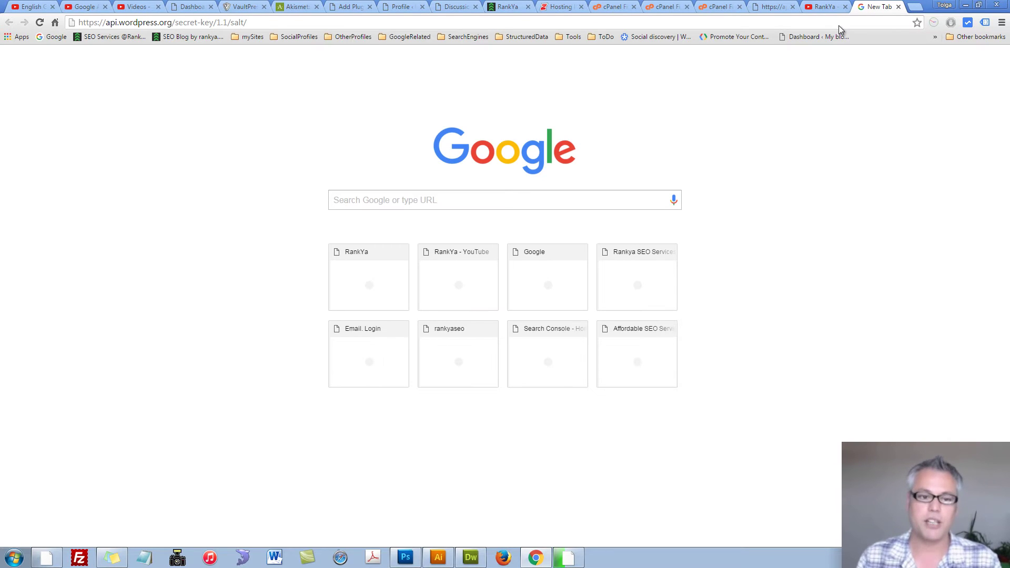
{"action": "key", "text": "Return"}
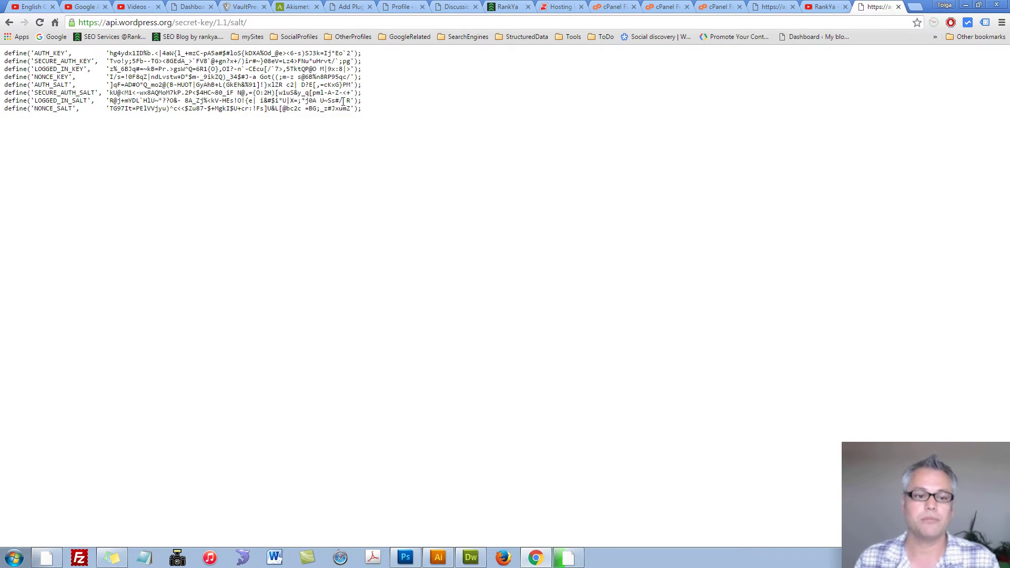
{"action": "left_click_drag", "start_coordinate": [363, 109], "coordinate": [3, 57]}
{"action": "right_click", "coordinate": [177, 74]}
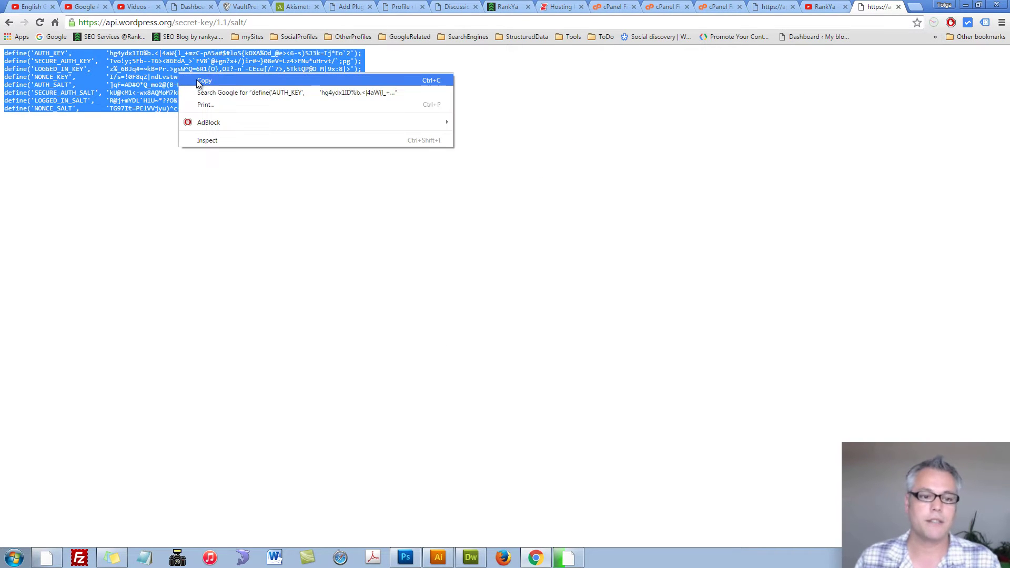
{"action": "left_click", "coordinate": [200, 81]}
Step: Replace the old key and salt lines 45–52 in wp-config with the copied ones
{"action": "left_click", "coordinate": [472, 558]}
{"action": "left_click_drag", "start_coordinate": [389, 338], "coordinate": [23, 280]}
{"action": "key", "text": "ctrl+v"}
{"action": "left_click", "coordinate": [861, 351]}
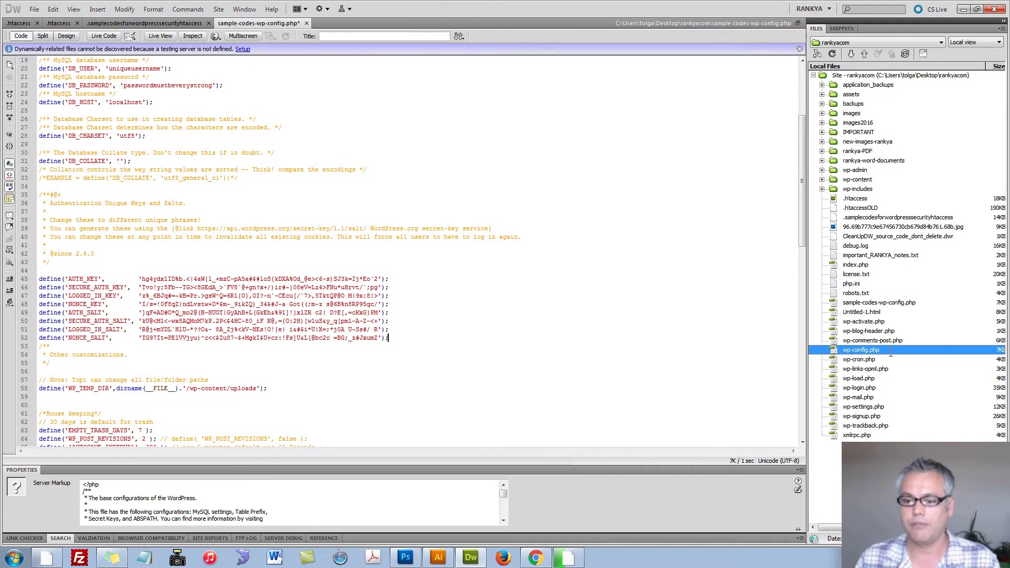
{"action": "left_click", "coordinate": [334, 286]}
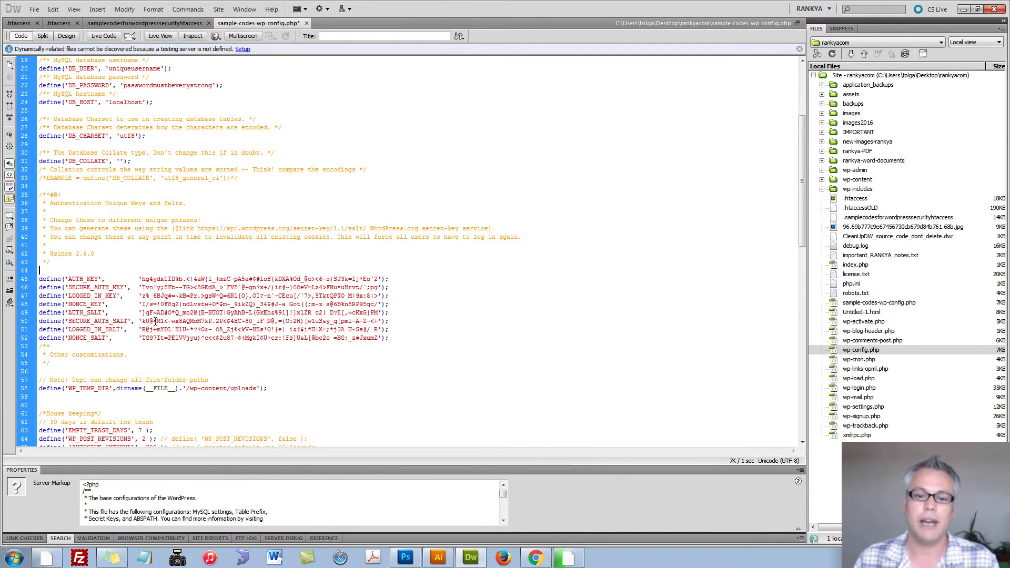
{"action": "scroll", "coordinate": [352, 313], "scroll_direction": "down", "scroll_amount": 2}
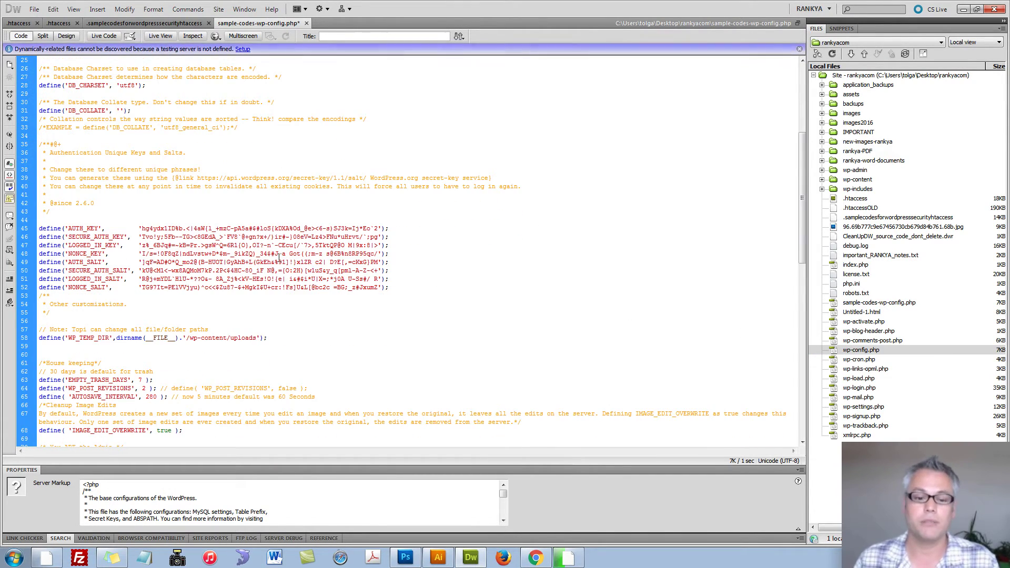
{"action": "left_click", "coordinate": [357, 208]}
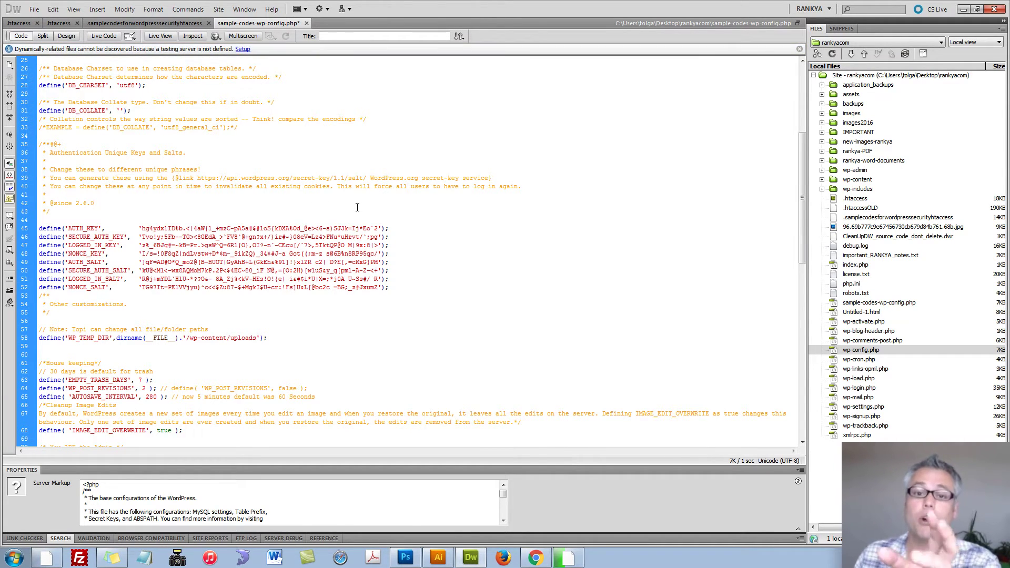
{"action": "scroll", "coordinate": [269, 235], "scroll_direction": "down", "scroll_amount": 4}
{"action": "key", "text": "ctrl+z"}
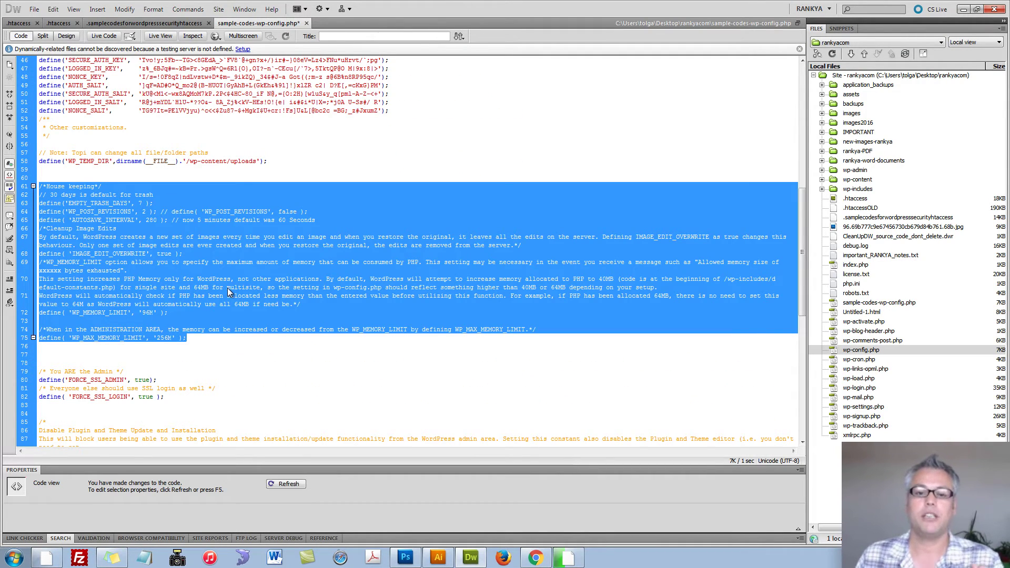
{"action": "left_click", "coordinate": [226, 322]}
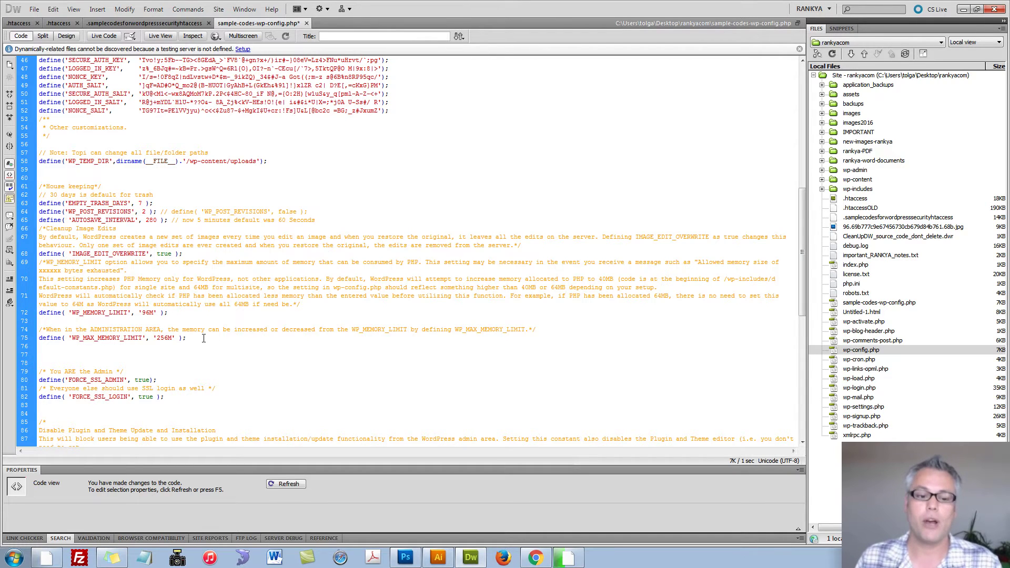
{"action": "left_click", "coordinate": [172, 306]}
{"action": "left_click_drag", "start_coordinate": [192, 337], "coordinate": [41, 187]}
{"action": "left_click", "coordinate": [158, 263]}
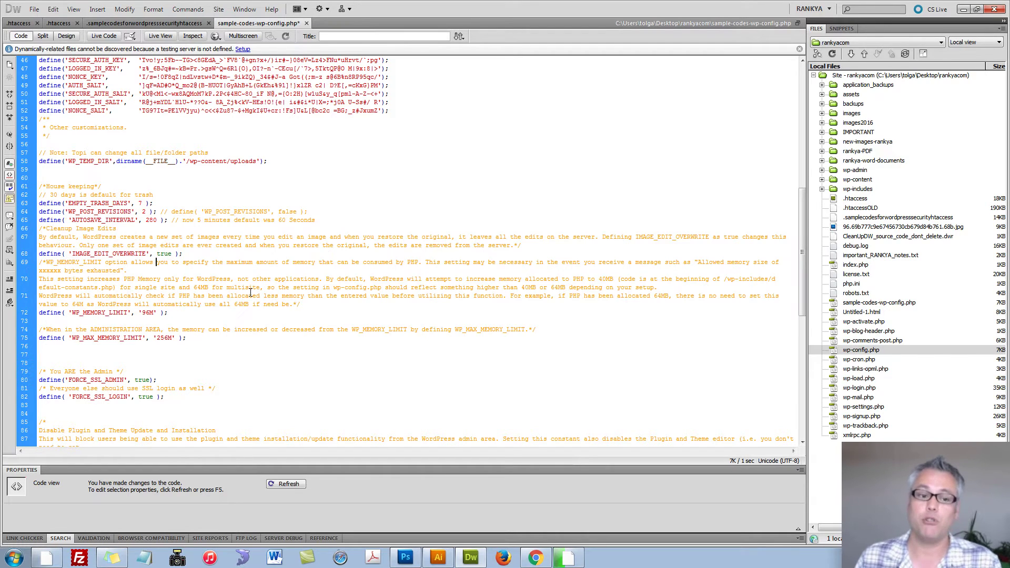
{"action": "scroll", "coordinate": [250, 292], "scroll_direction": "down", "scroll_amount": 3}
{"action": "left_click_drag", "start_coordinate": [39, 296], "coordinate": [167, 321]}
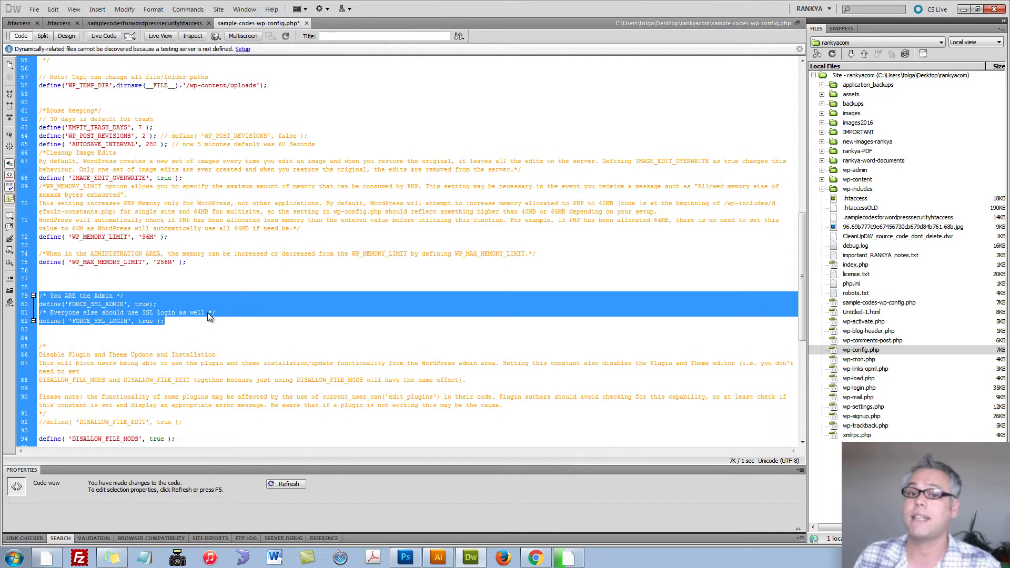
{"action": "left_click", "coordinate": [169, 319]}
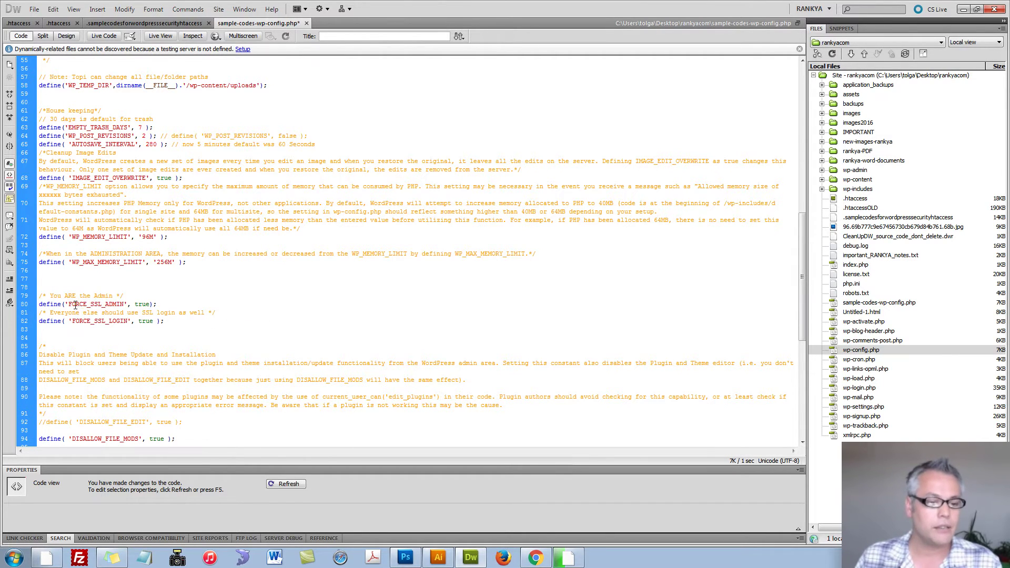
{"action": "triple_click", "coordinate": [78, 305]}
{"action": "triple_click", "coordinate": [41, 306]}
{"action": "left_click", "coordinate": [40, 307]}
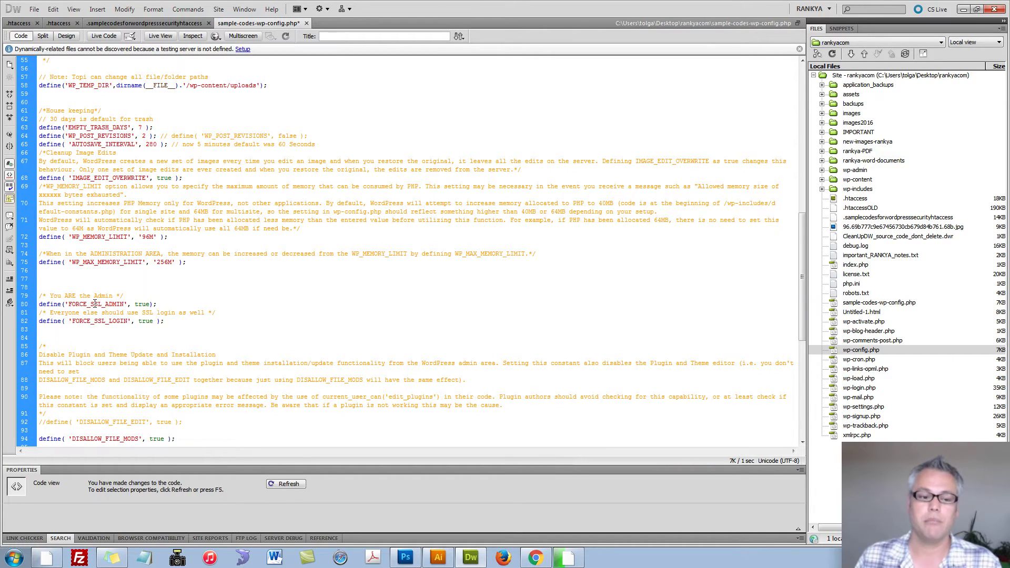
{"action": "triple_click", "coordinate": [96, 303]}
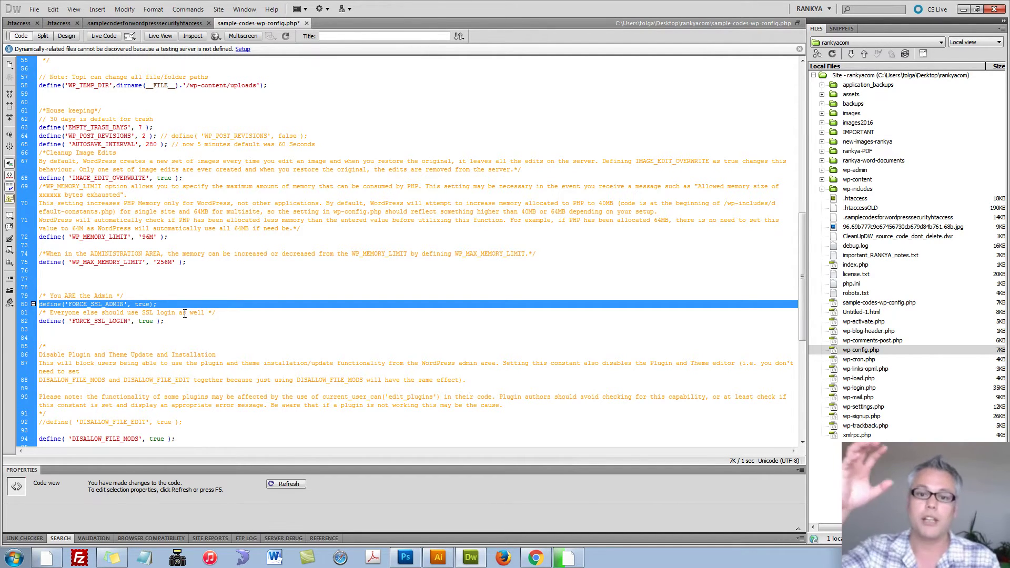
{"action": "double_click", "coordinate": [120, 322]}
{"action": "triple_click", "coordinate": [120, 322]}
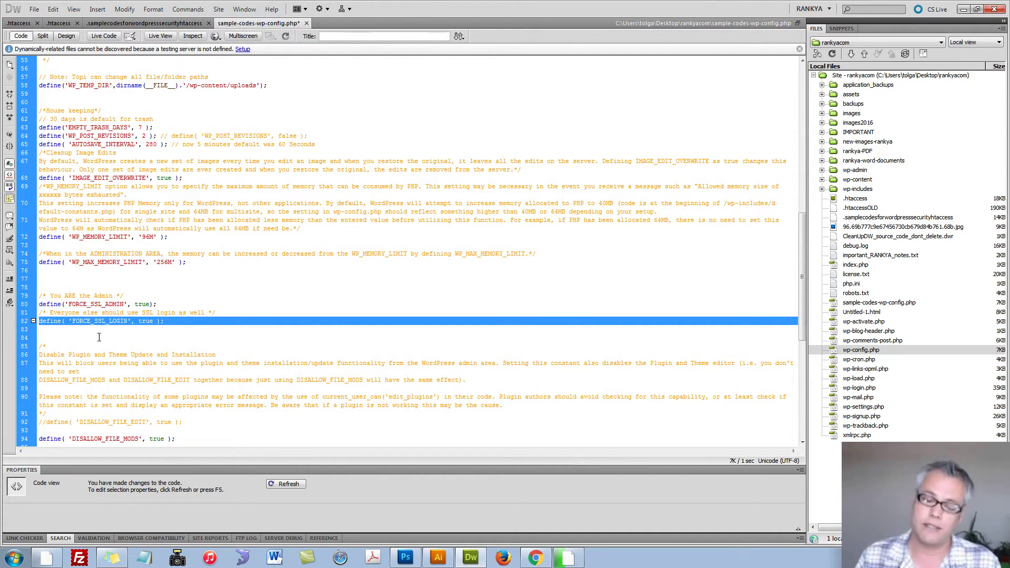
{"action": "double_click", "coordinate": [94, 325]}
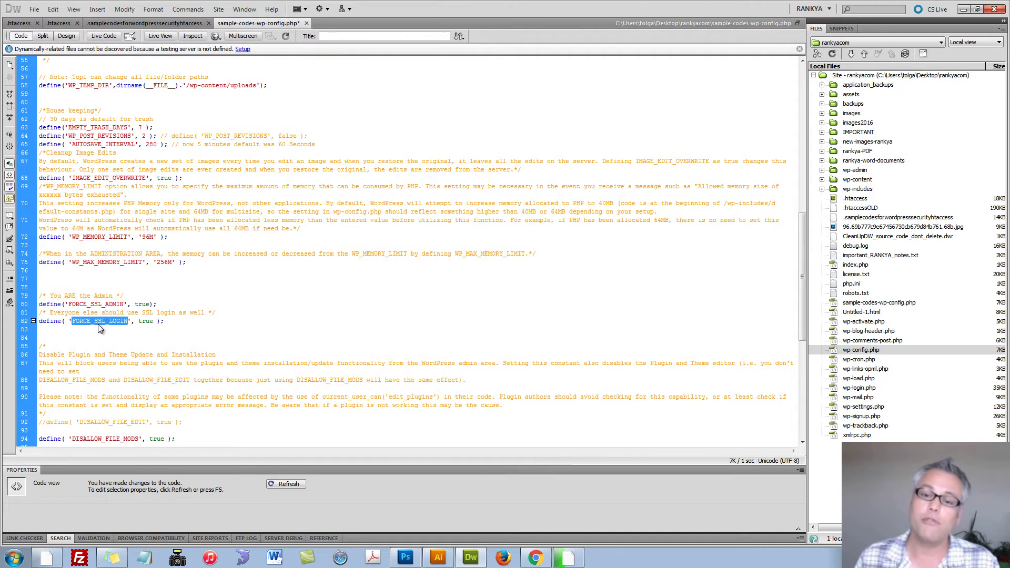
{"action": "triple_click", "coordinate": [100, 328]}
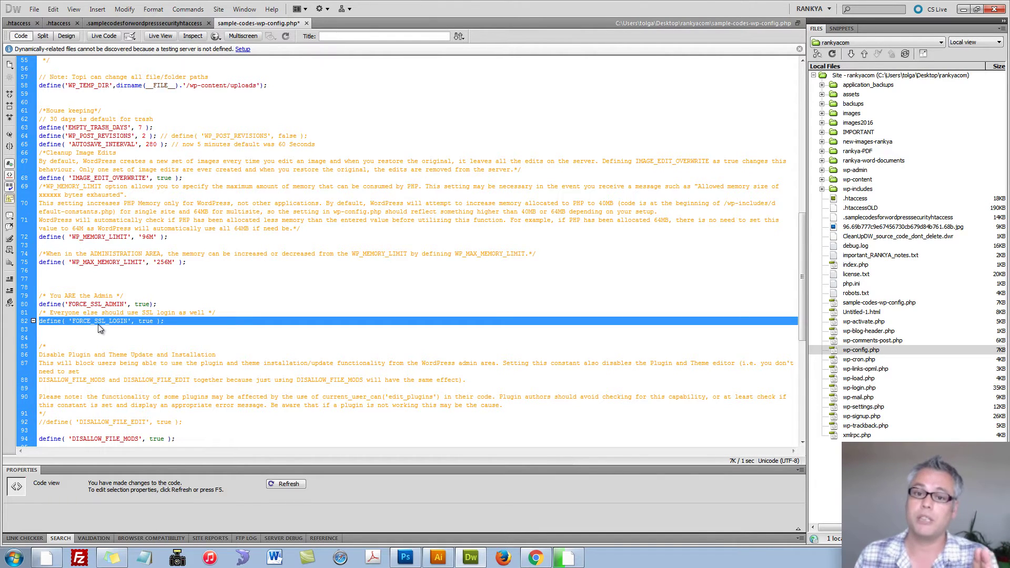
{"action": "left_click", "coordinate": [536, 558]}
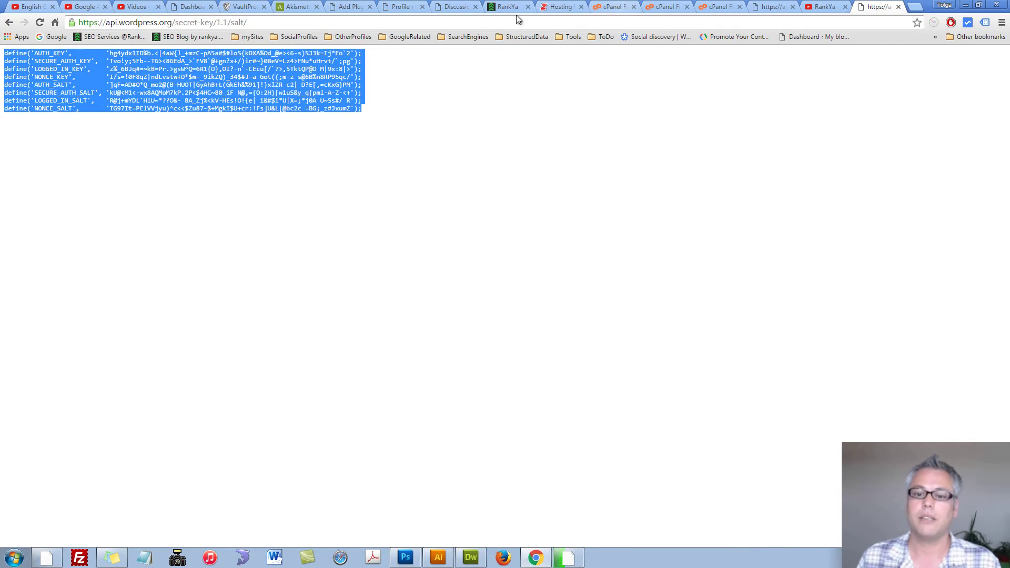
{"action": "left_click", "coordinate": [508, 7]}
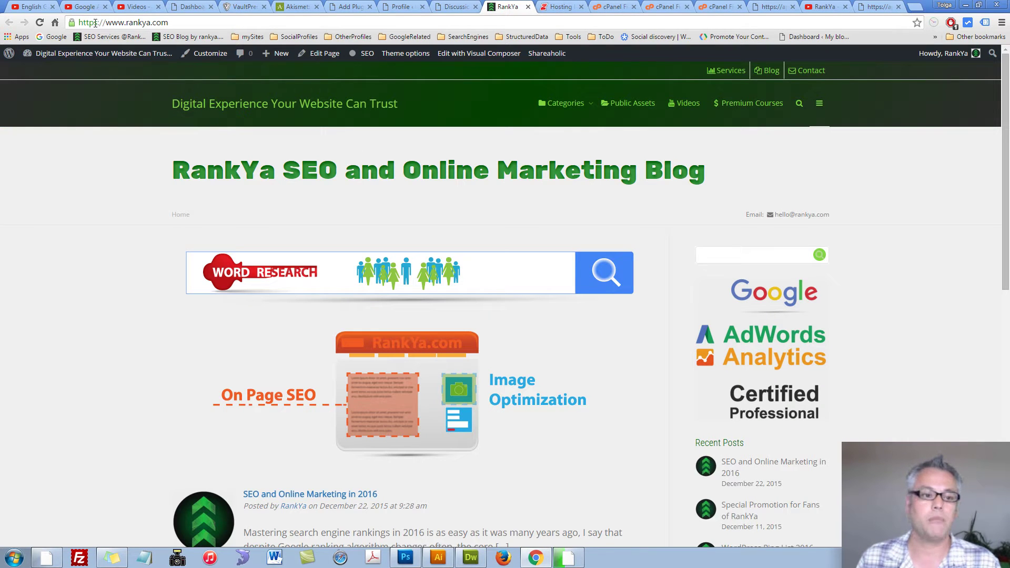
{"action": "left_click_drag", "start_coordinate": [94, 22], "coordinate": [101, 23]}
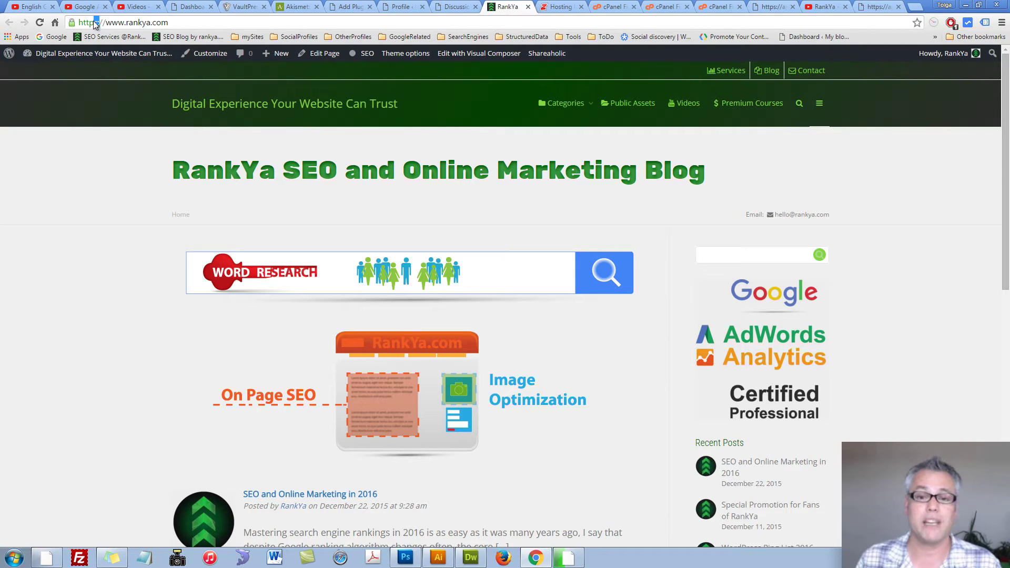
{"action": "left_click", "coordinate": [966, 5]}
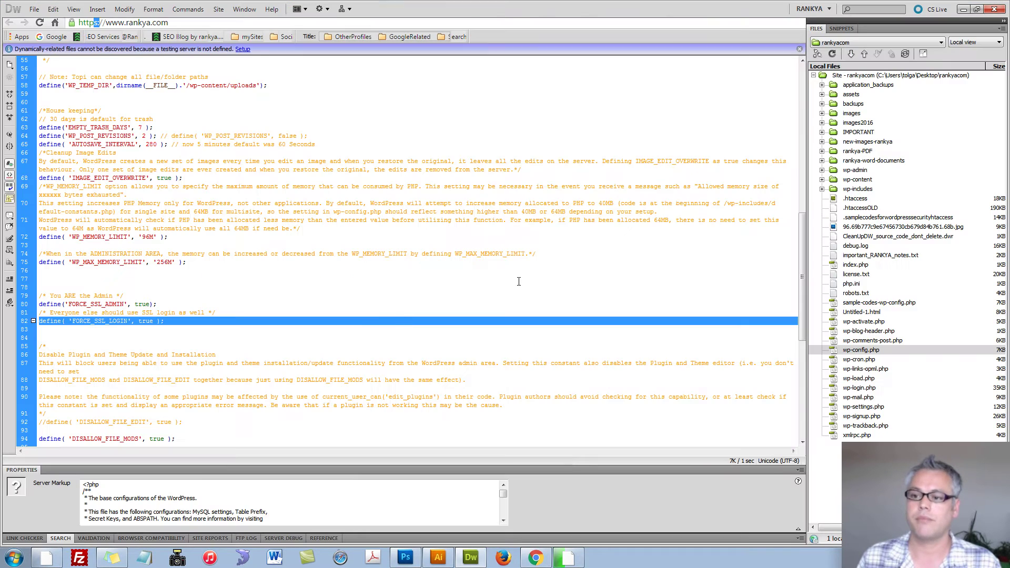
{"action": "left_click_drag", "start_coordinate": [193, 330], "coordinate": [41, 298]}
{"action": "left_click", "coordinate": [179, 319]}
Step: Highlight the DISALLOW_FILE_MODS line 94, then bring up the RankYa blog in Chrome
{"action": "scroll", "coordinate": [168, 325], "scroll_direction": "down", "scroll_amount": 6}
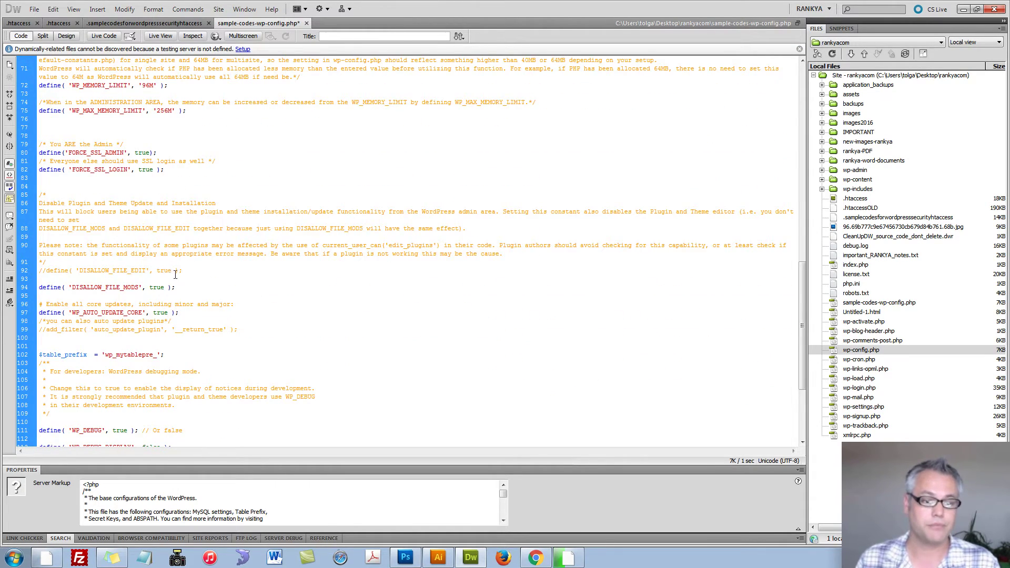
{"action": "triple_click", "coordinate": [87, 289]}
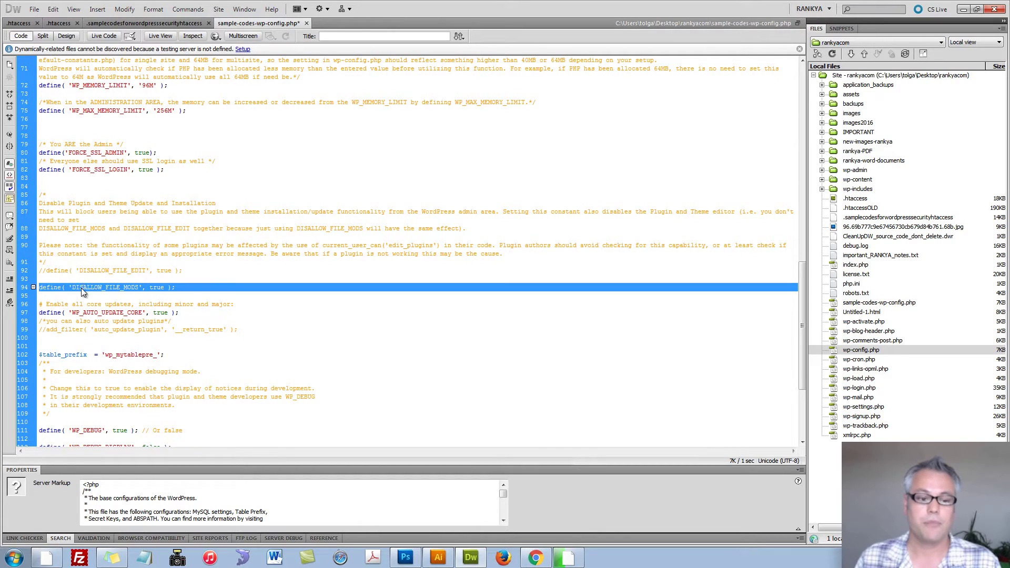
{"action": "left_click", "coordinate": [125, 288]}
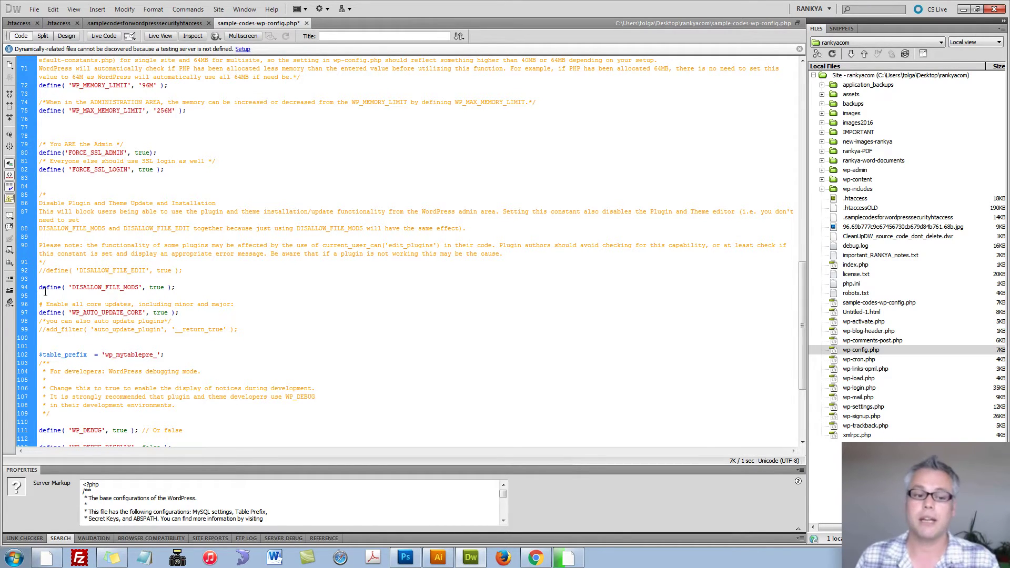
{"action": "triple_click", "coordinate": [90, 287]}
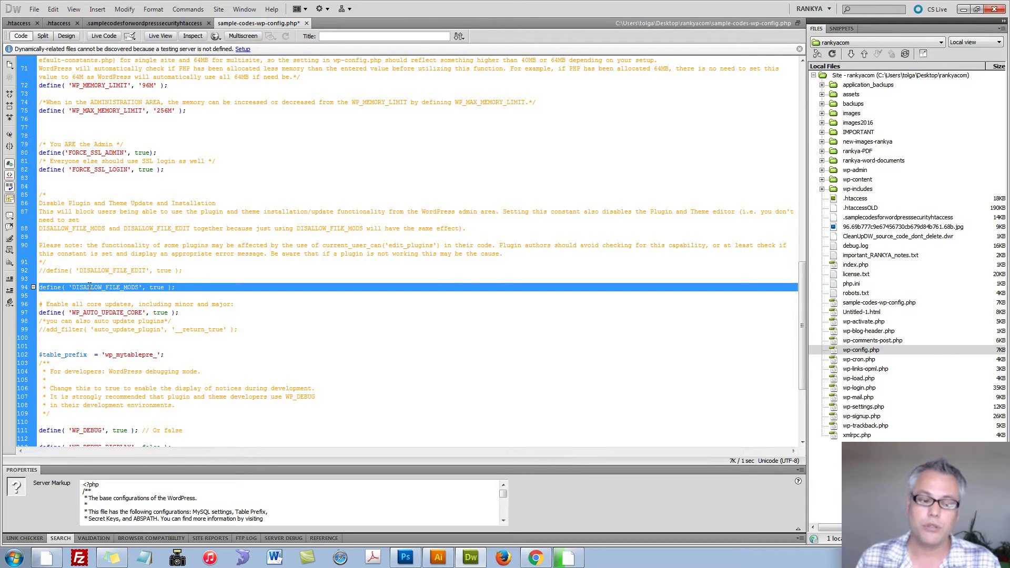
{"action": "left_click", "coordinate": [91, 288]}
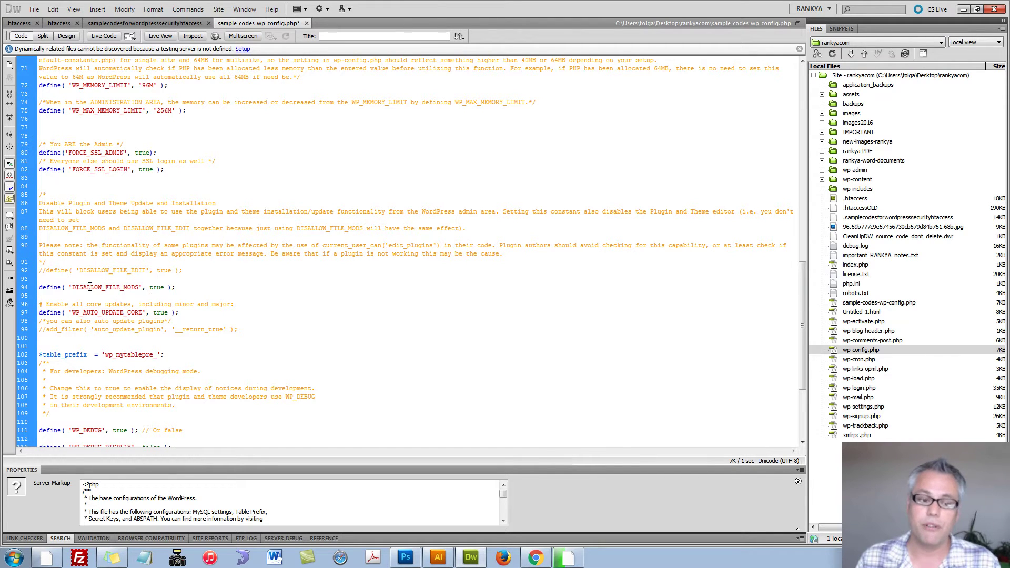
{"action": "left_click", "coordinate": [537, 559]}
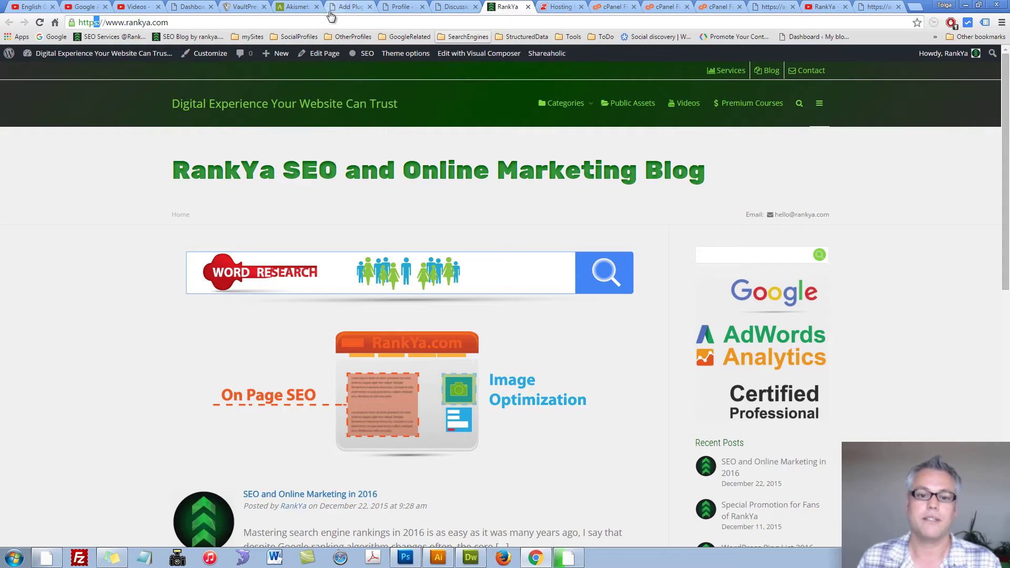
Step: View the WordPress Dashboard in a new tab, then minimize Chrome back to Dreamweaver
{"action": "mouse_move", "coordinate": [69, 53]}
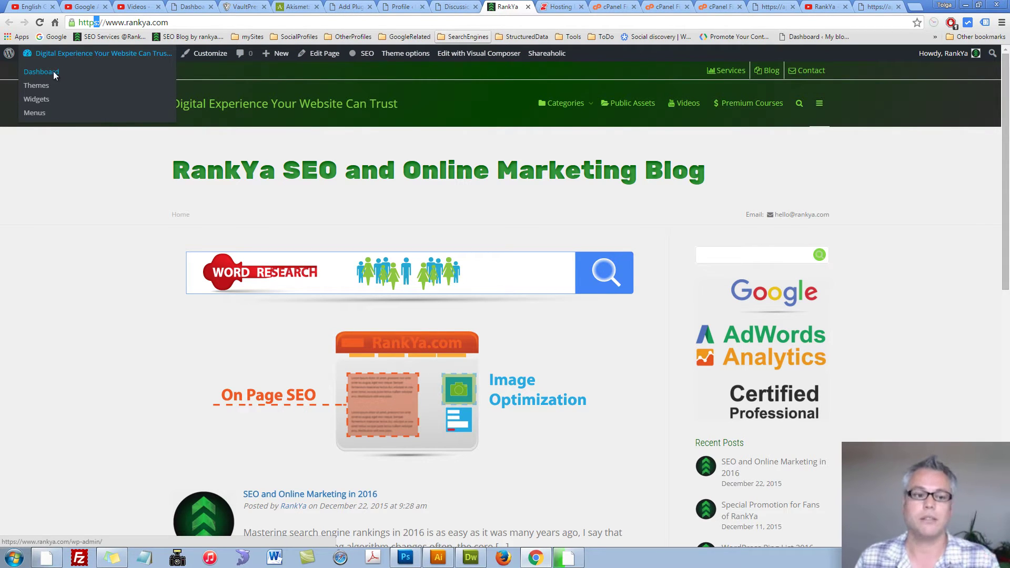
{"action": "middle_click", "coordinate": [54, 73]}
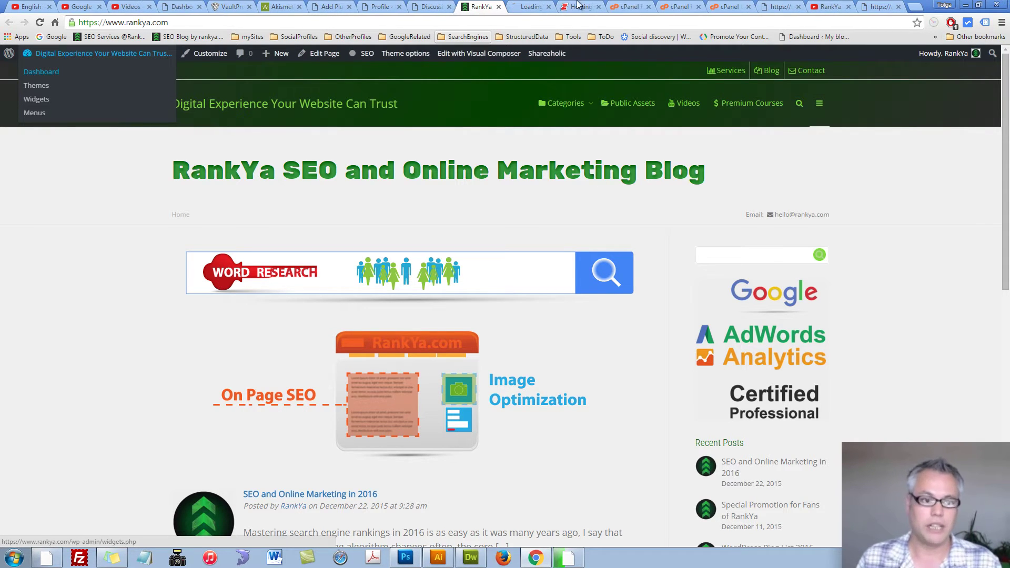
{"action": "left_click", "coordinate": [520, 5]}
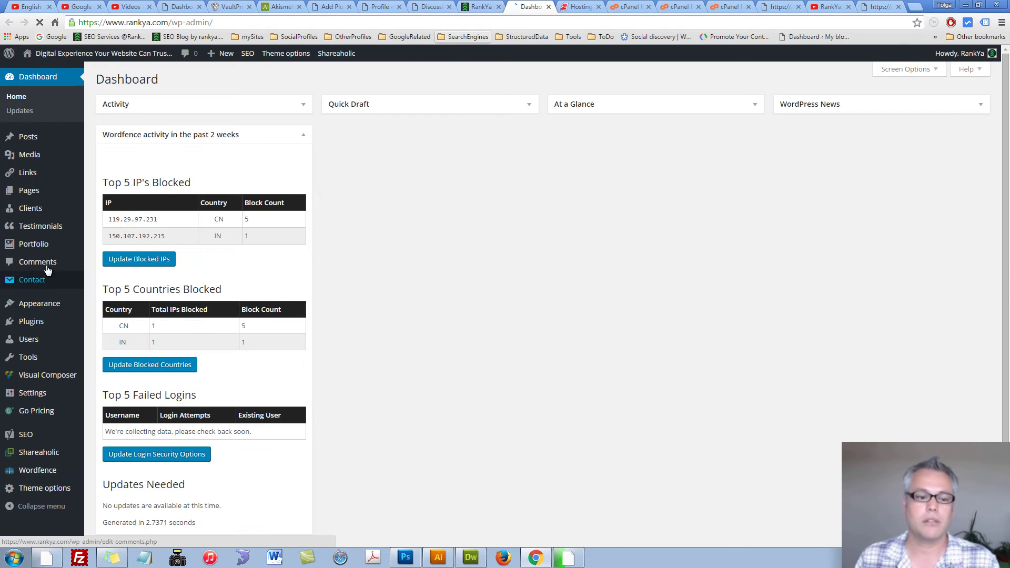
{"action": "mouse_move", "coordinate": [37, 307]}
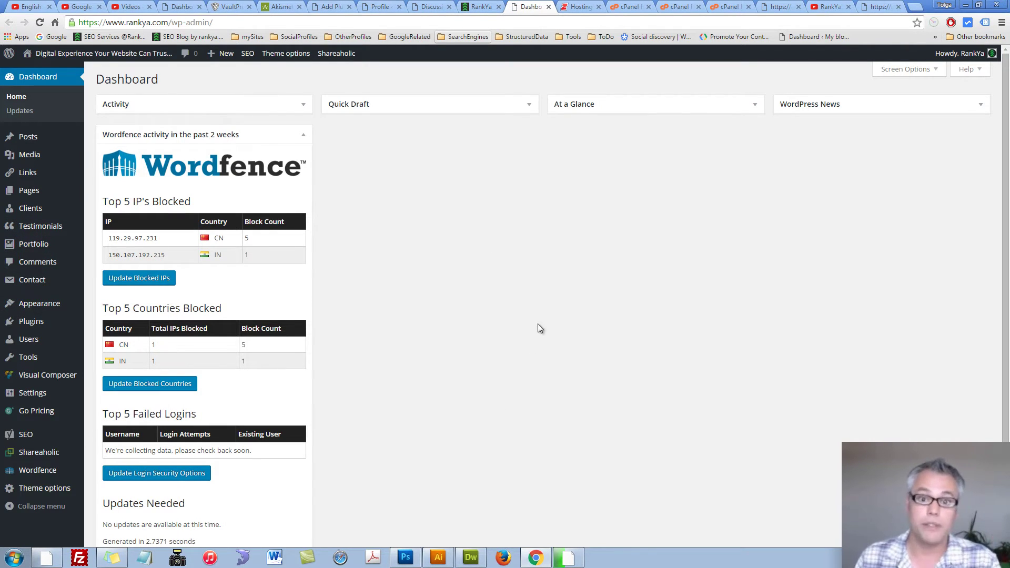
{"action": "left_click", "coordinate": [967, 6]}
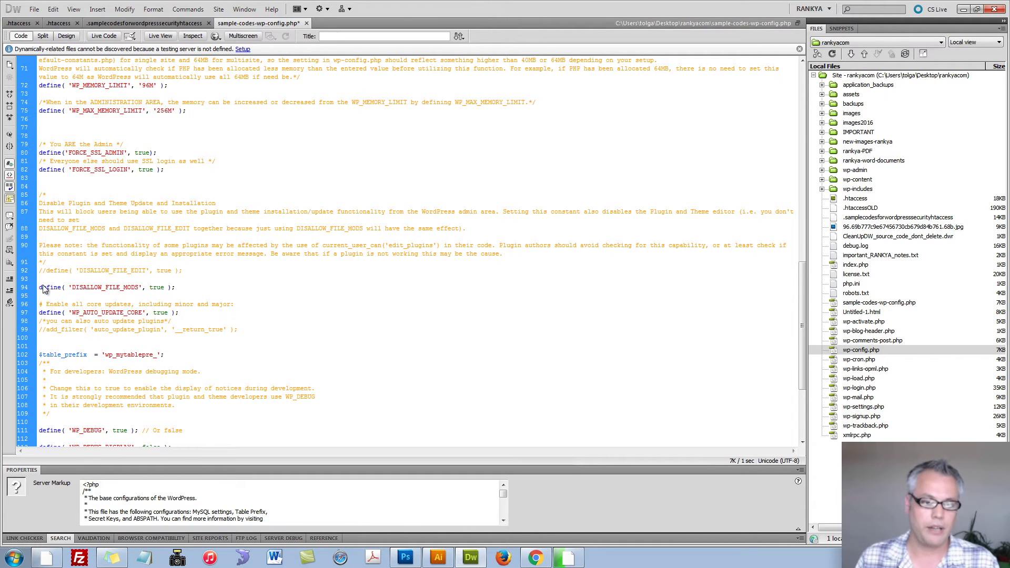
{"action": "triple_click", "coordinate": [43, 287]}
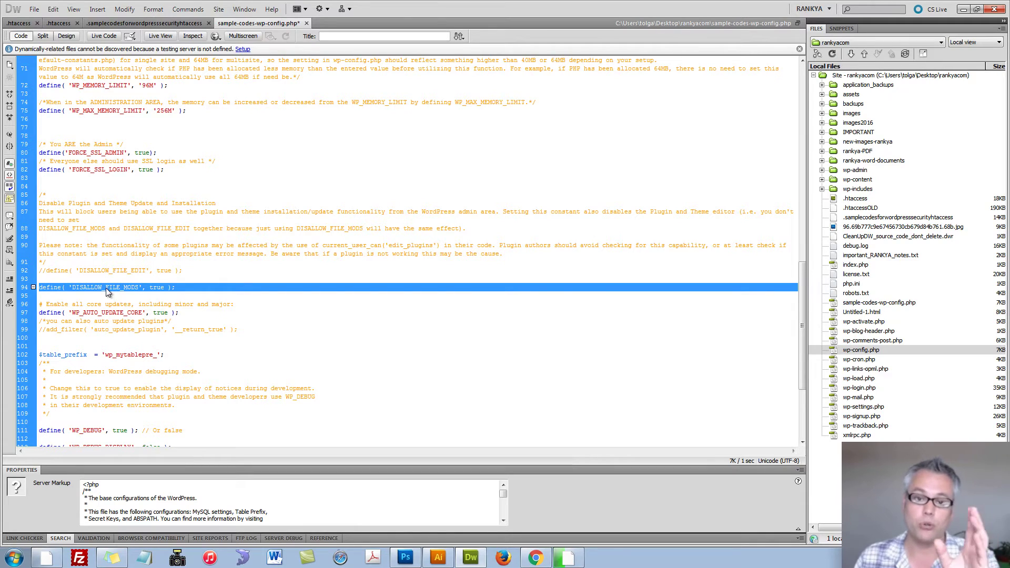
{"action": "triple_click", "coordinate": [93, 286]}
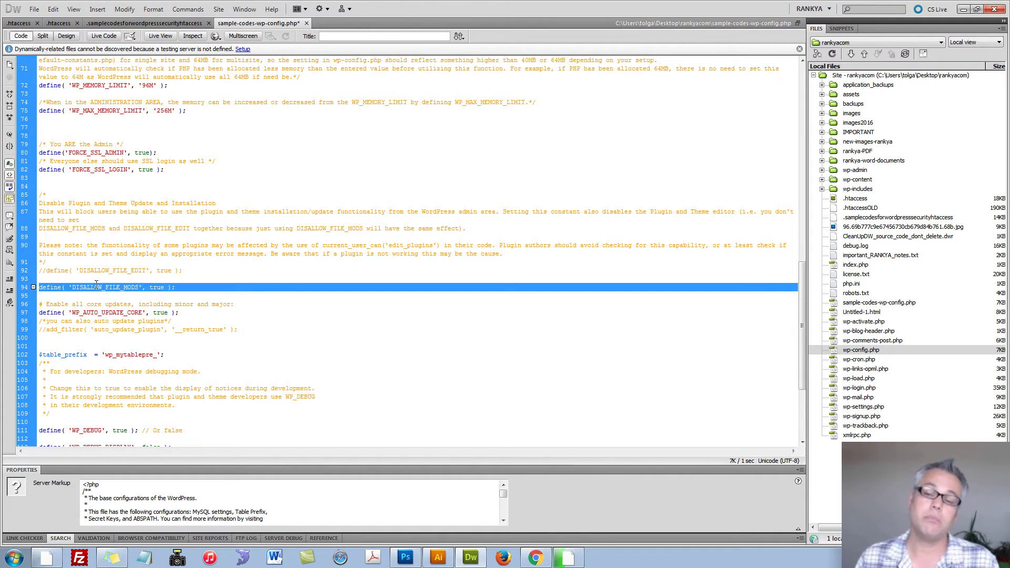
{"action": "left_click", "coordinate": [174, 288]}
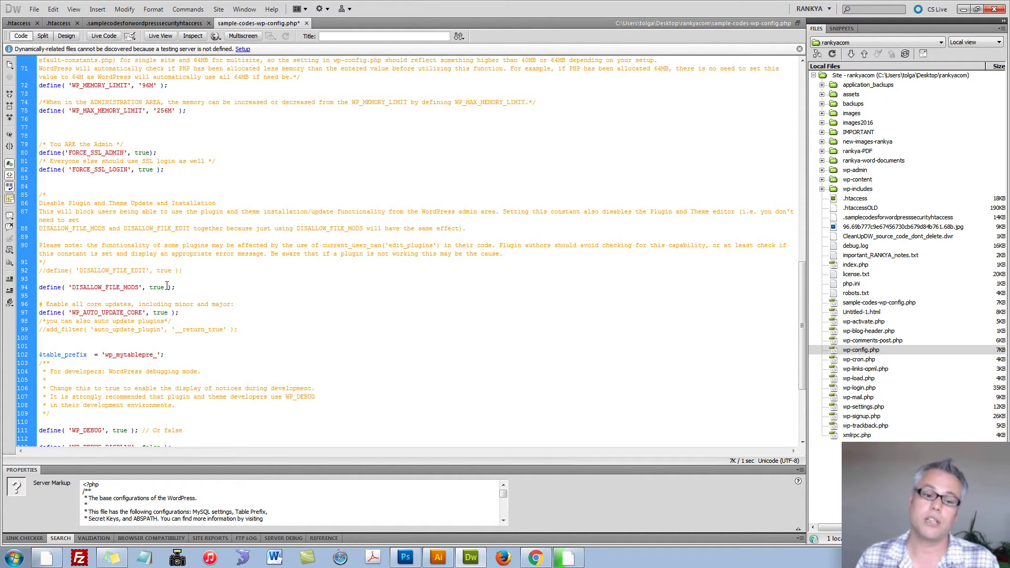
{"action": "triple_click", "coordinate": [91, 249]}
{"action": "left_click", "coordinate": [174, 288]}
{"action": "scroll", "coordinate": [229, 335], "scroll_direction": "down", "scroll_amount": 3}
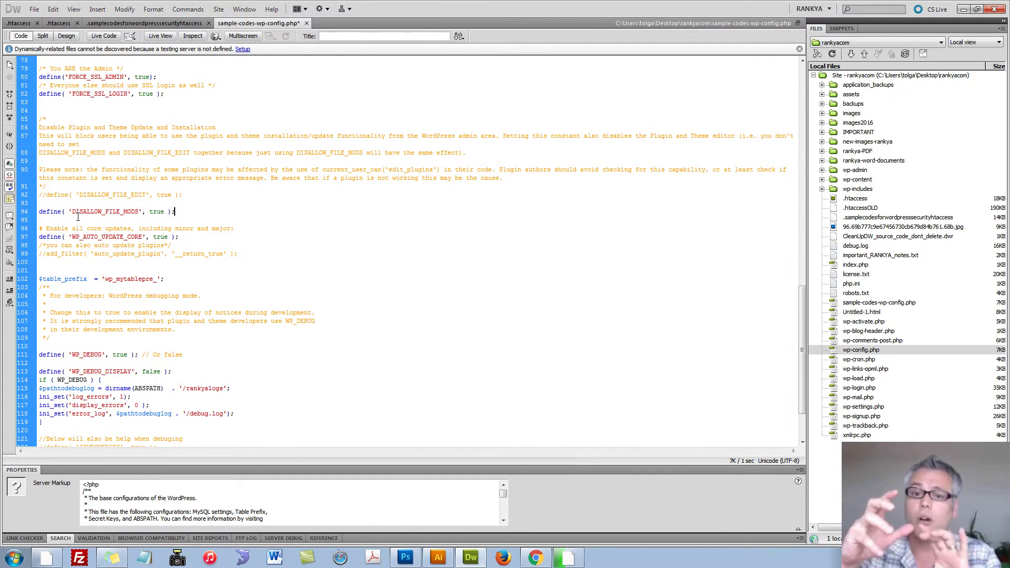
{"action": "left_click", "coordinate": [40, 212]}
{"action": "type", "text": "//"}
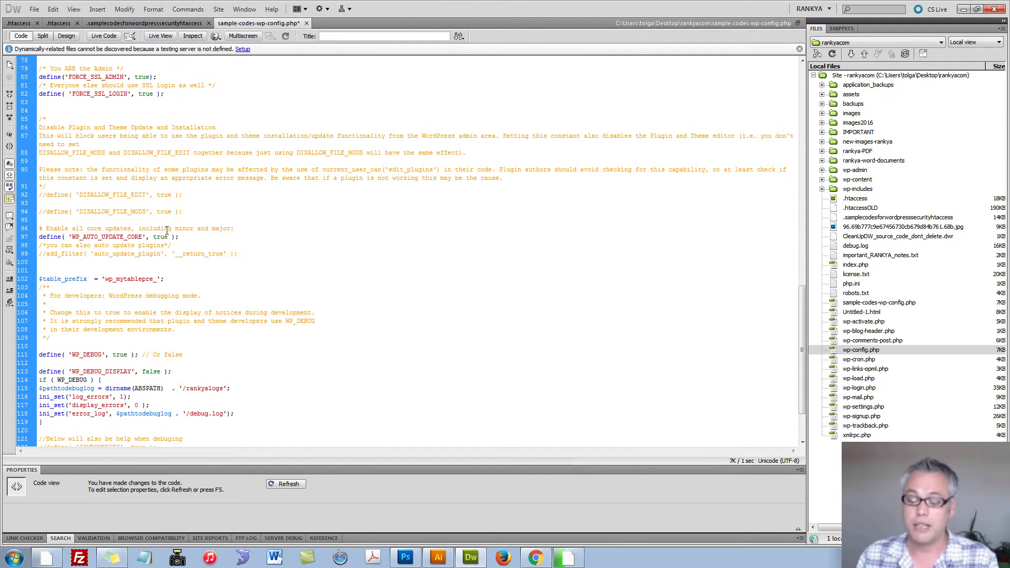
{"action": "key", "text": "BackSpace"}
{"action": "key", "text": "BackSpace"}
{"action": "triple_click", "coordinate": [105, 211]}
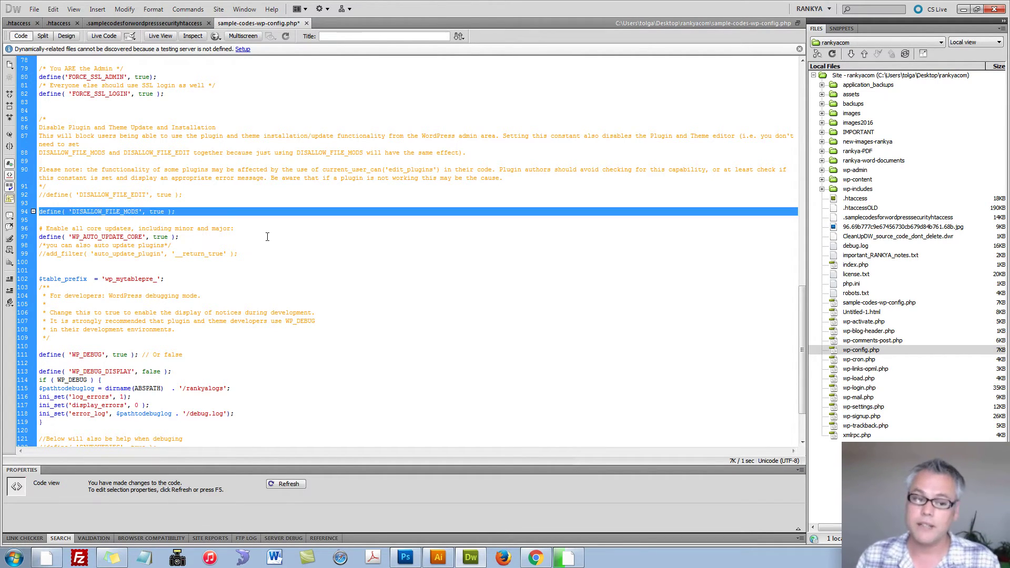
{"action": "left_click", "coordinate": [241, 235]}
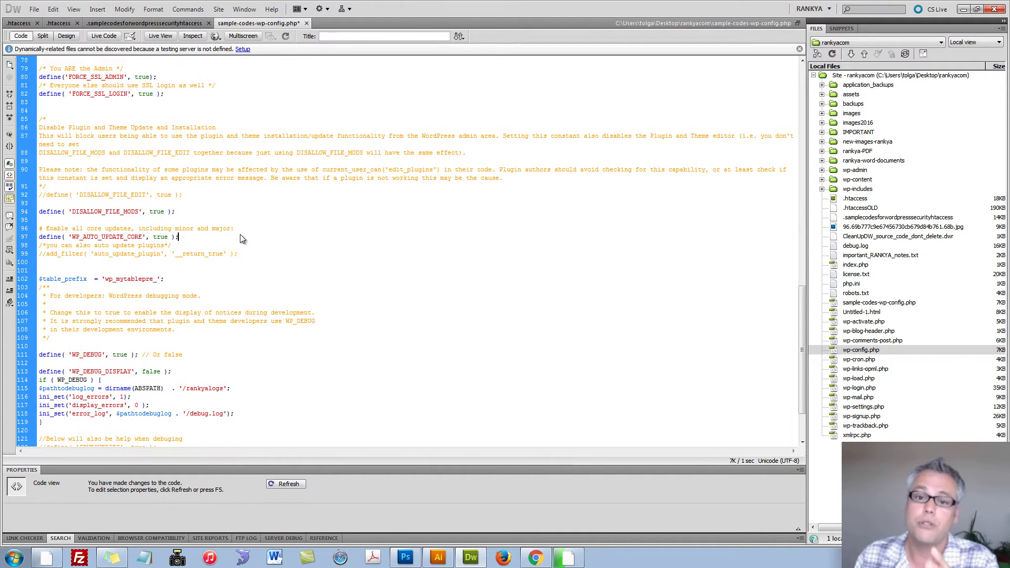
{"action": "triple_click", "coordinate": [53, 238]}
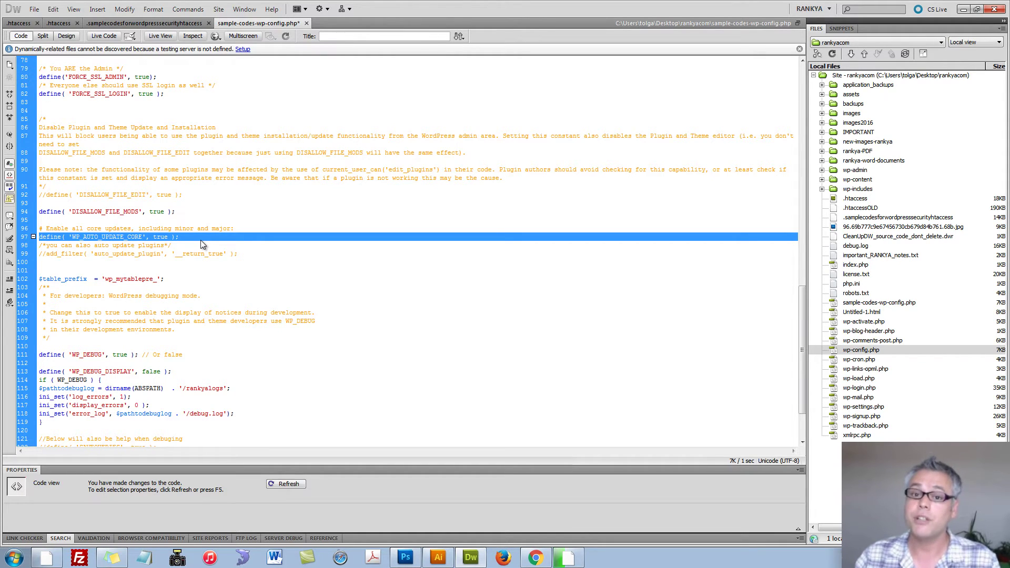
{"action": "left_click", "coordinate": [161, 237]}
{"action": "double_click", "coordinate": [160, 237]}
{"action": "type", "text": "minor"}
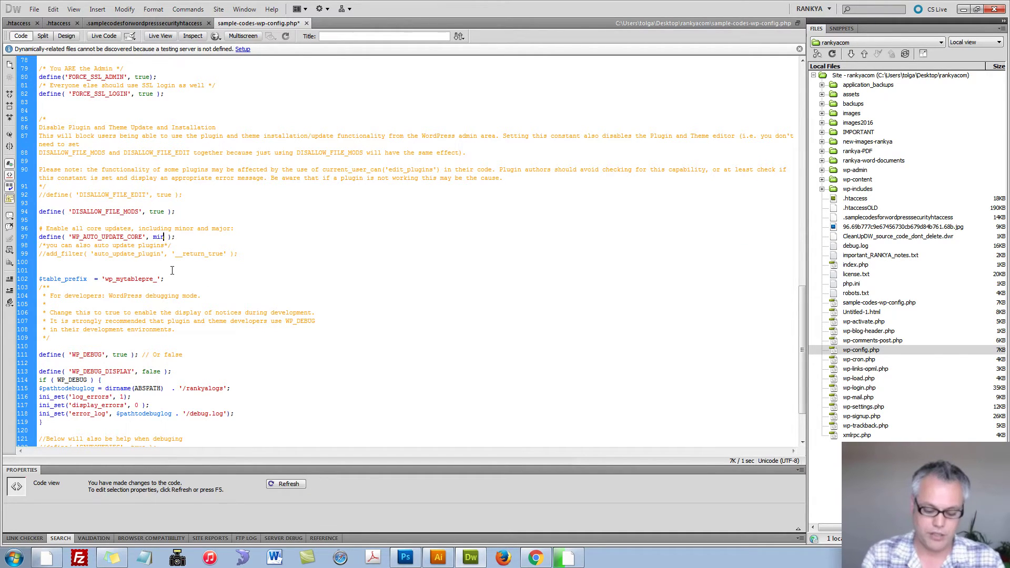
{"action": "key", "text": "BackSpace"}
{"action": "key", "text": "BackSpace"}
{"action": "key", "text": "BackSpace"}
{"action": "key", "text": "BackSpace"}
{"action": "key", "text": "BackSpace"}
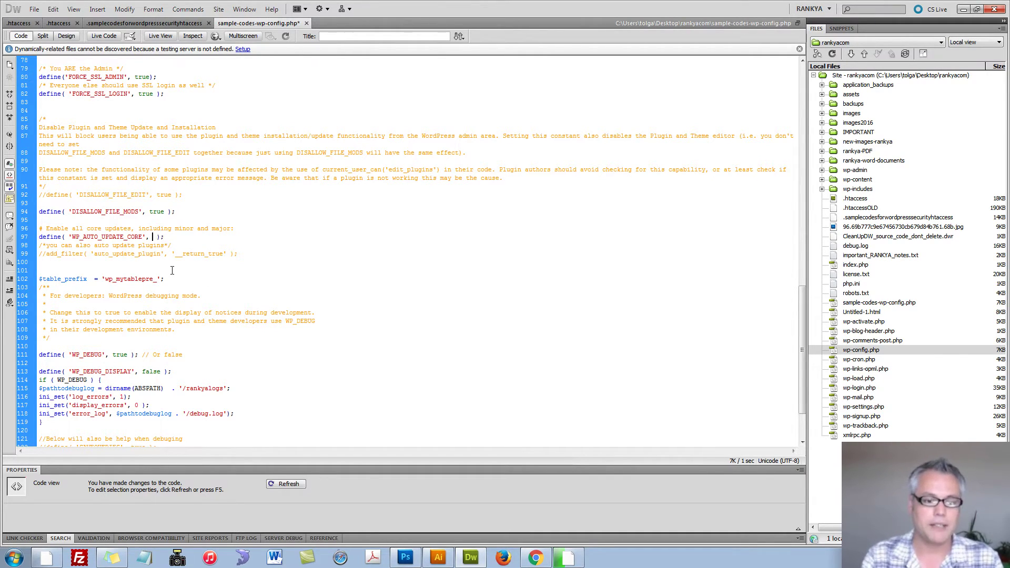
{"action": "type", "text": "major"}
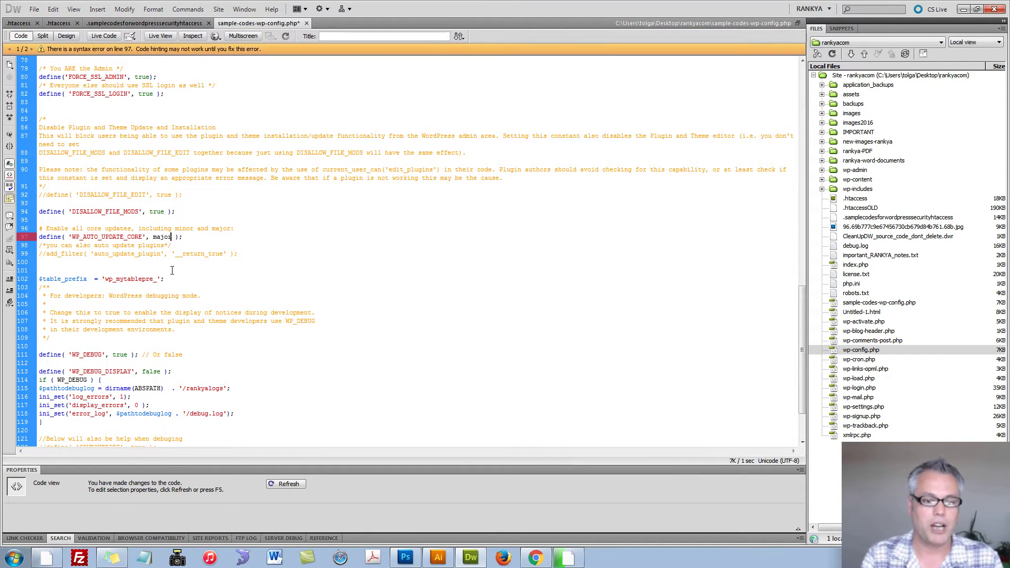
{"action": "key", "text": "ctrl+z"}
{"action": "key", "text": "ctrl+z"}
{"action": "key", "text": "ctrl+shift+Left"}
{"action": "type", "text": "true"}
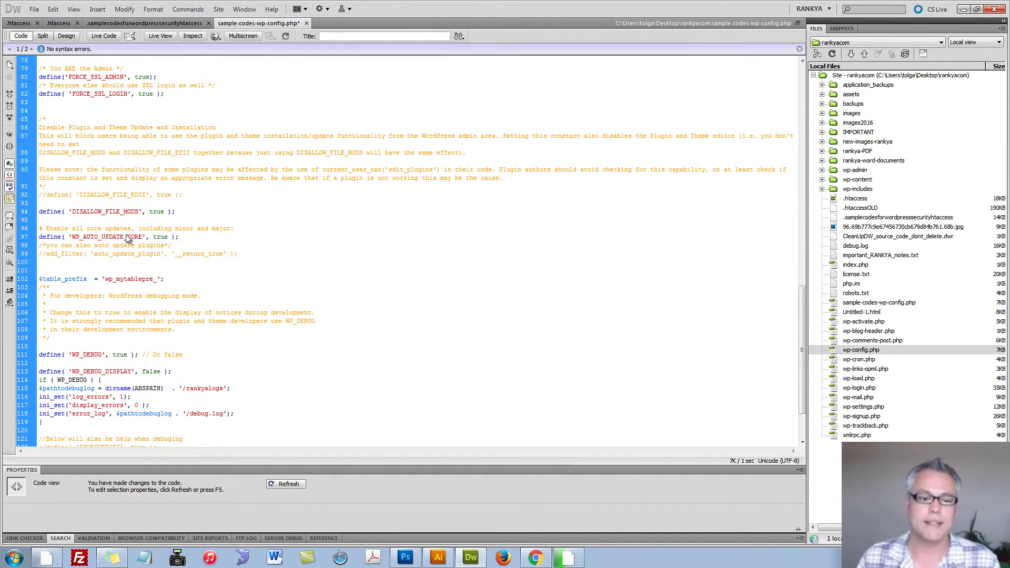
{"action": "triple_click", "coordinate": [127, 238]}
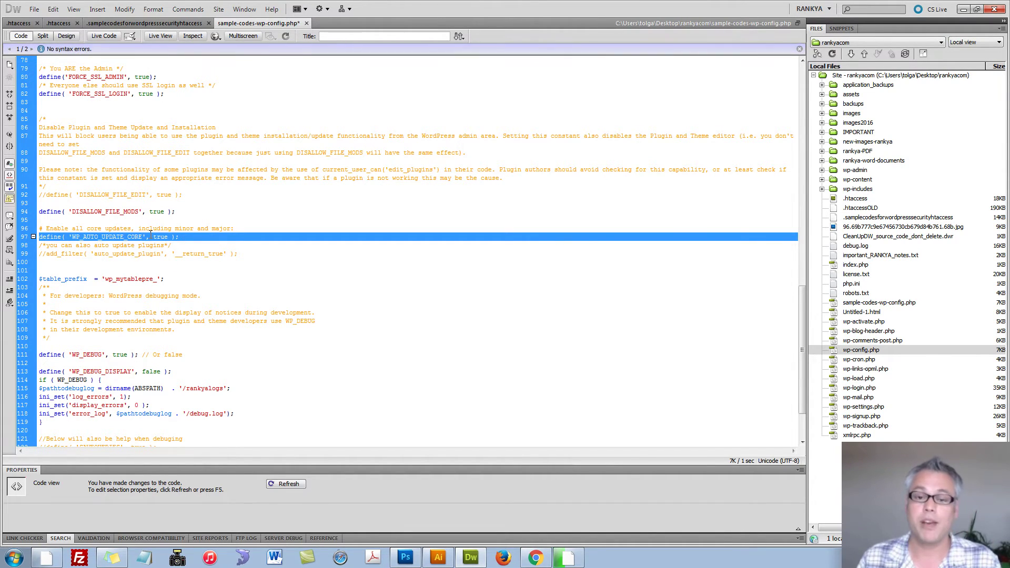
{"action": "left_click", "coordinate": [151, 231]}
{"action": "scroll", "coordinate": [291, 283], "scroll_direction": "down", "scroll_amount": 2}
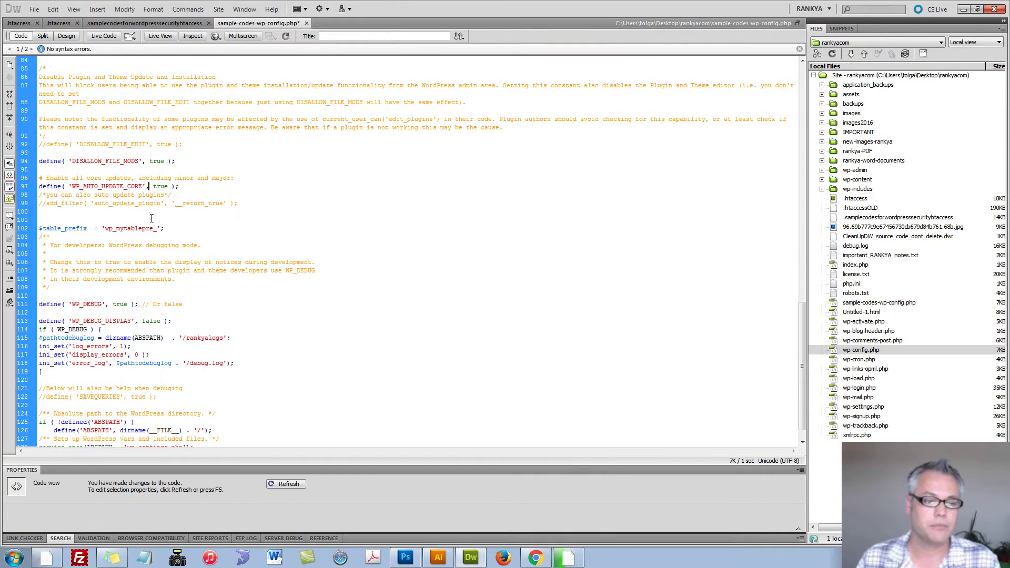
{"action": "scroll", "coordinate": [210, 270], "scroll_direction": "down", "scroll_amount": 1}
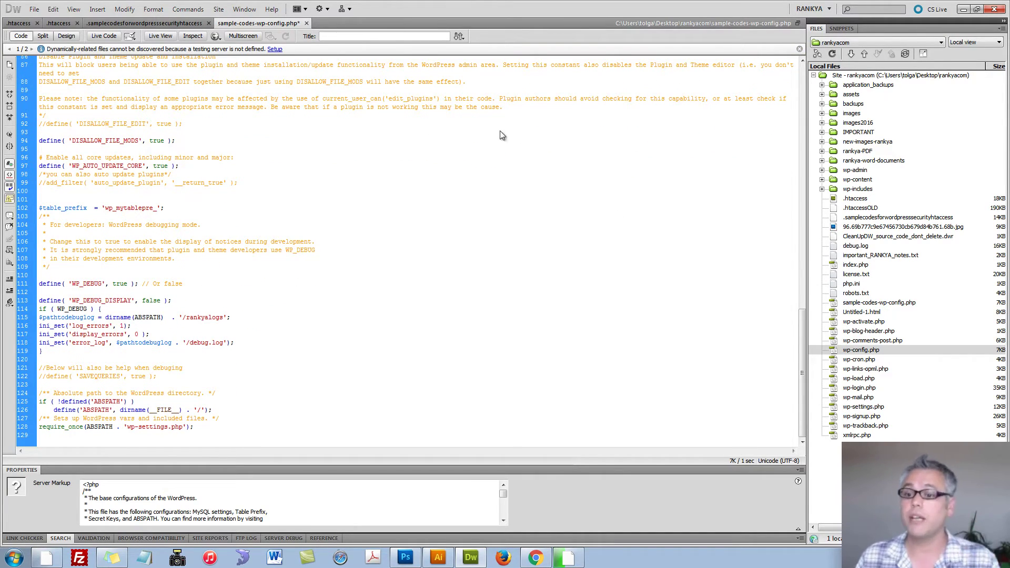
{"action": "left_click", "coordinate": [846, 199]}
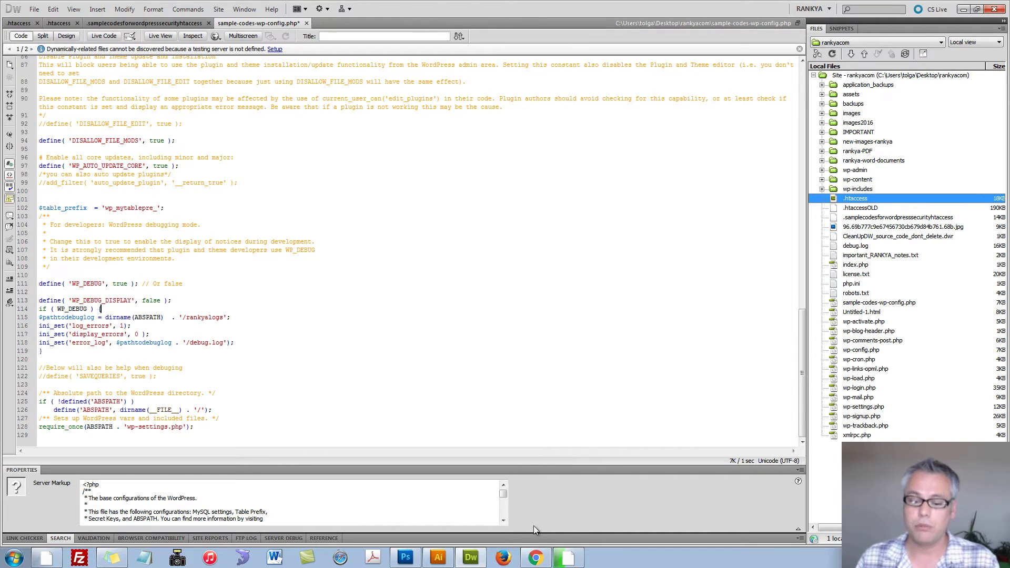
{"action": "left_click", "coordinate": [537, 559]}
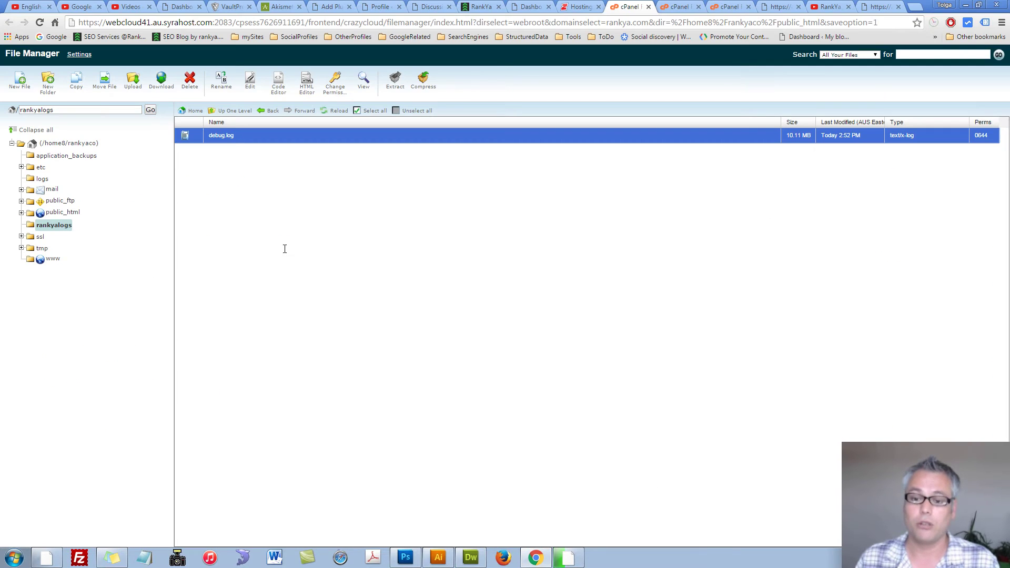
{"action": "left_click", "coordinate": [56, 213]}
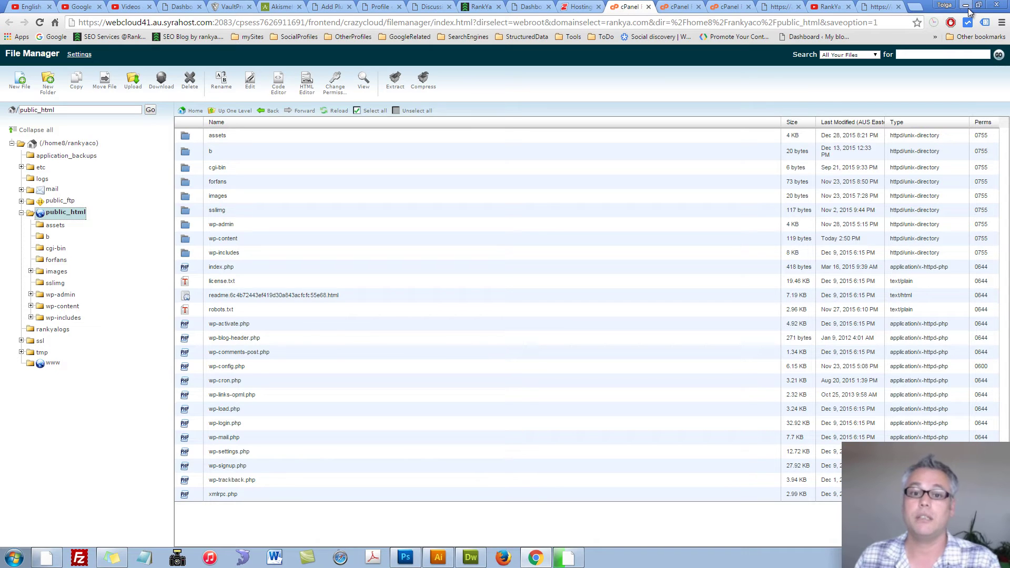
{"action": "left_click", "coordinate": [579, 7]}
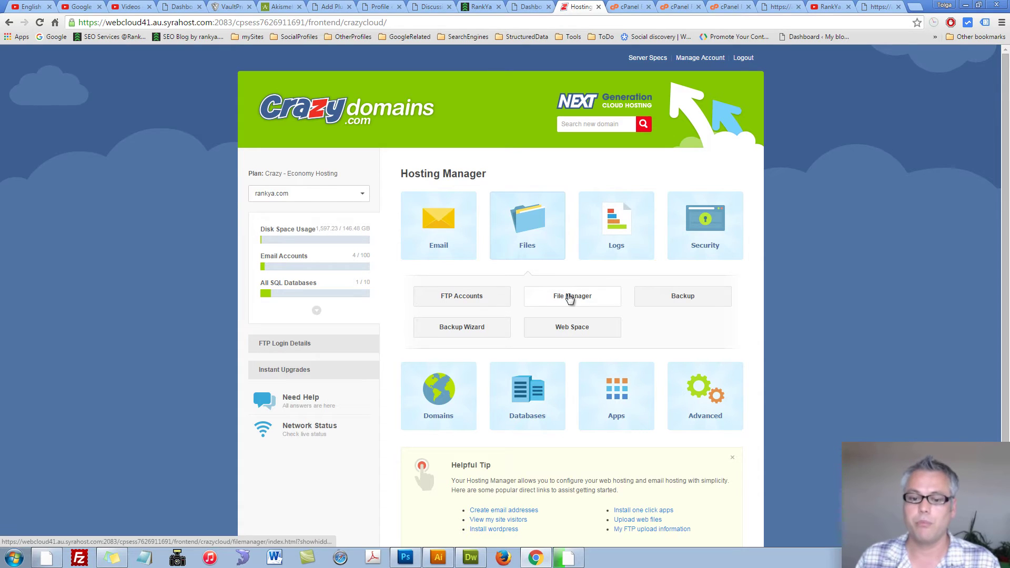
{"action": "left_click", "coordinate": [966, 5]}
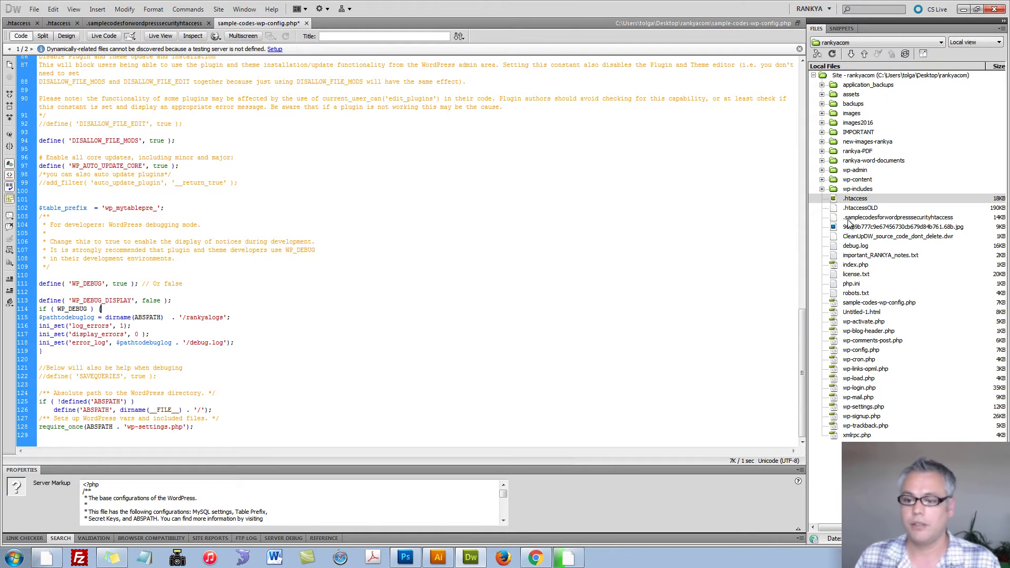
Step: Select .htaccess, then .samplecodesforwordpresssecurityhtaccess in the Files panel
{"action": "left_click", "coordinate": [846, 200]}
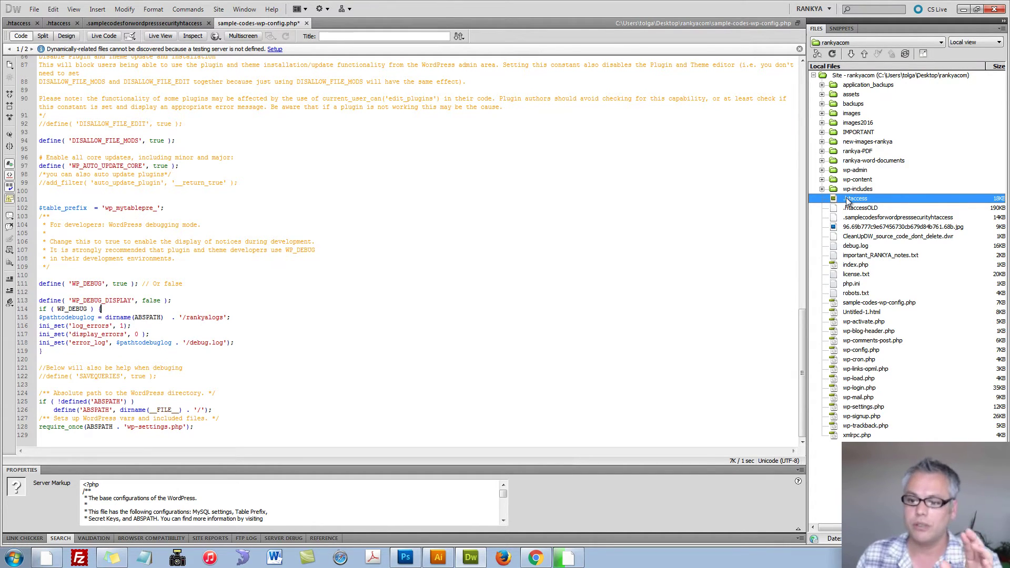
{"action": "left_click", "coordinate": [853, 218]}
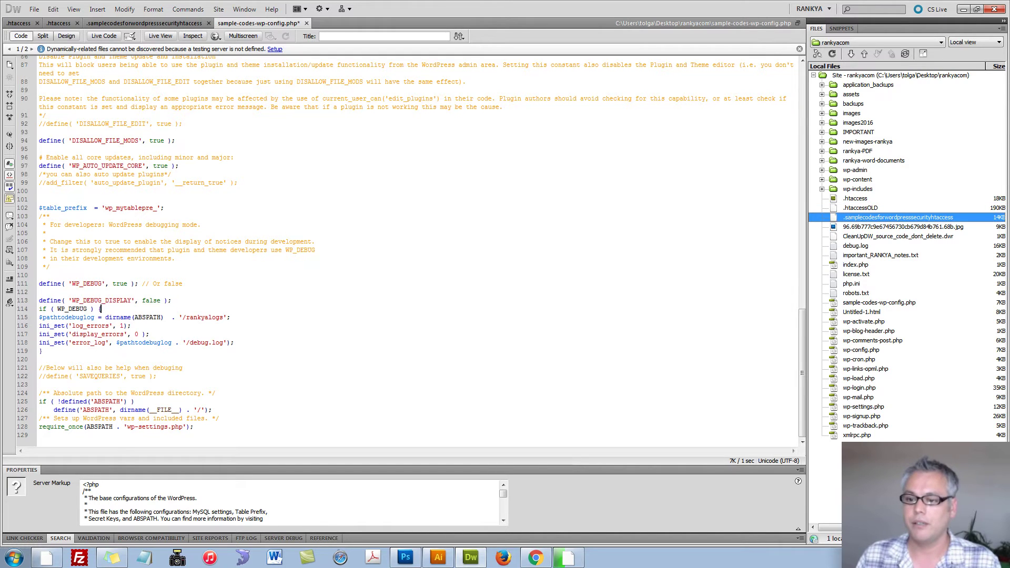
{"action": "left_click", "coordinate": [144, 23]}
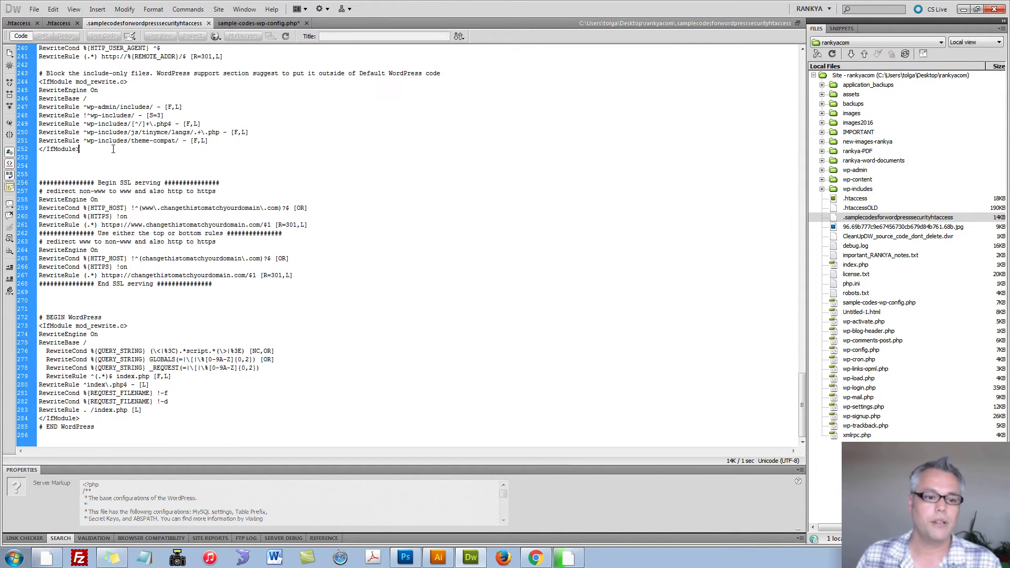
{"action": "scroll", "coordinate": [141, 171], "scroll_direction": "up", "scroll_amount": 5}
{"action": "left_click_drag", "start_coordinate": [802, 371], "coordinate": [802, 71]}
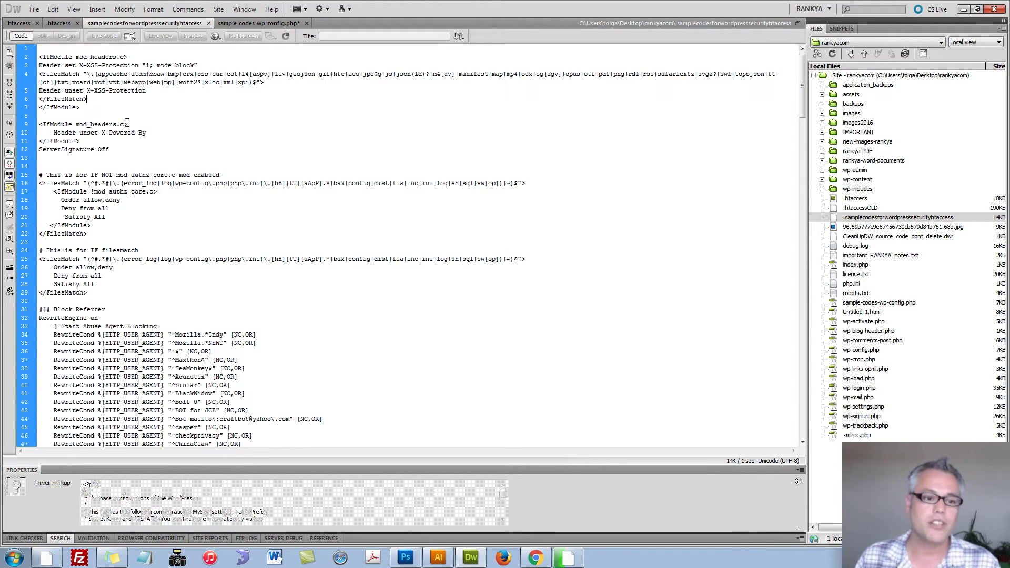
{"action": "left_click_drag", "start_coordinate": [98, 107], "coordinate": [33, 56]}
{"action": "left_click", "coordinate": [103, 102]}
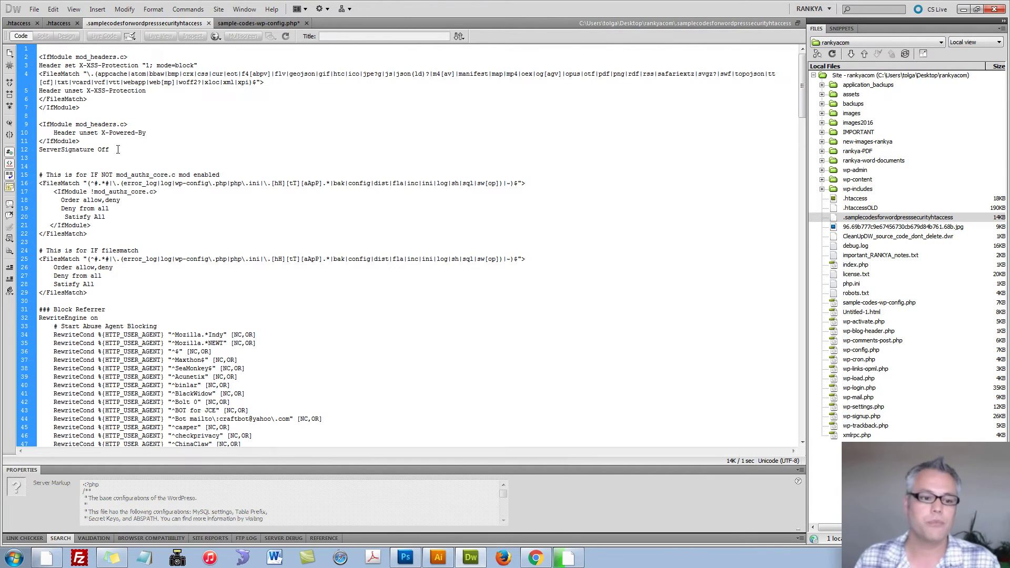
{"action": "left_click_drag", "start_coordinate": [87, 144], "coordinate": [39, 127]}
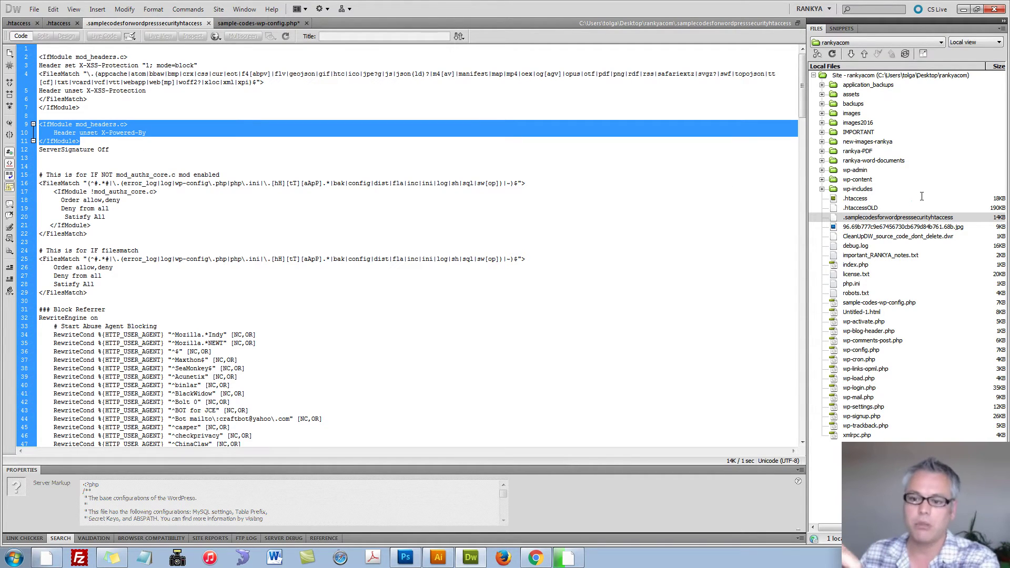
{"action": "left_click", "coordinate": [857, 200]}
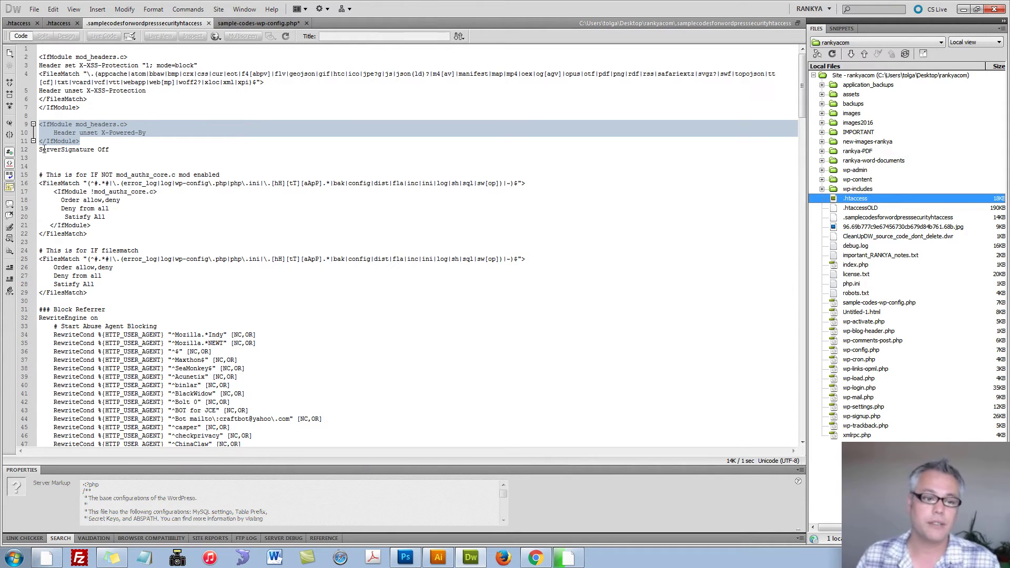
{"action": "left_click", "coordinate": [118, 153]}
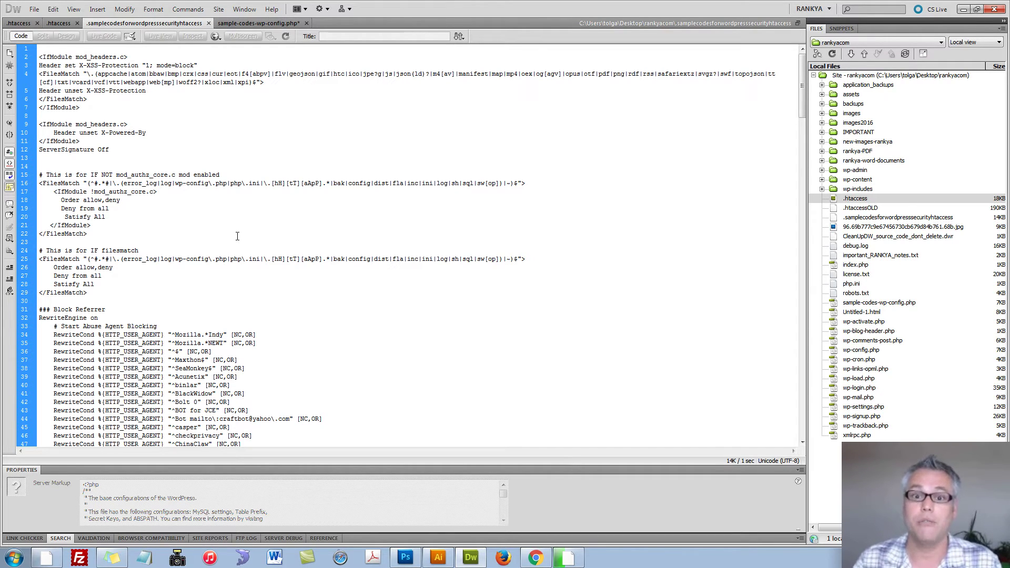
{"action": "left_click_drag", "start_coordinate": [237, 237], "coordinate": [39, 174]}
{"action": "left_click", "coordinate": [123, 258]}
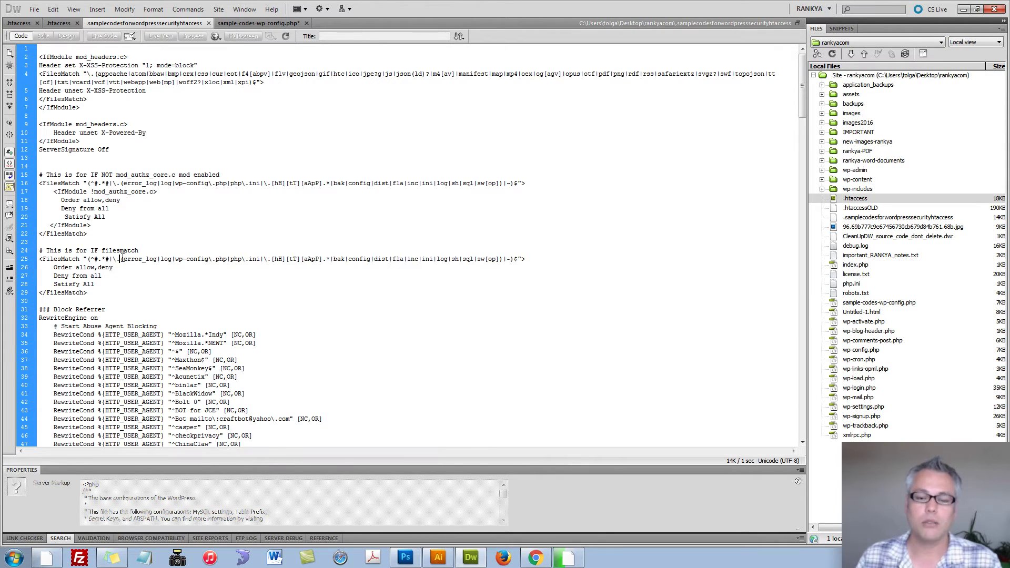
{"action": "triple_click", "coordinate": [83, 191]}
{"action": "left_click", "coordinate": [170, 208]}
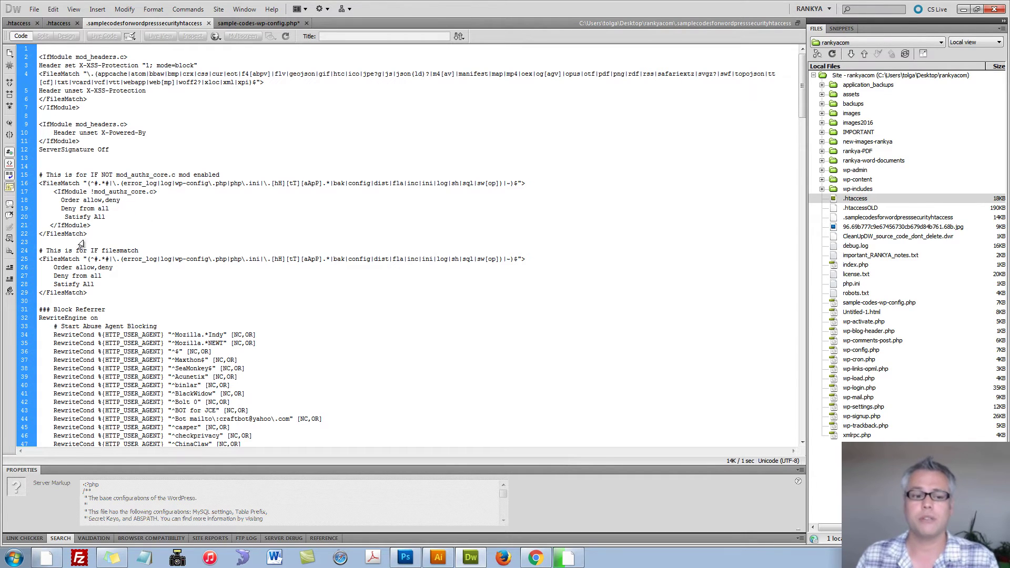
{"action": "left_click_drag", "start_coordinate": [88, 233], "coordinate": [39, 174]}
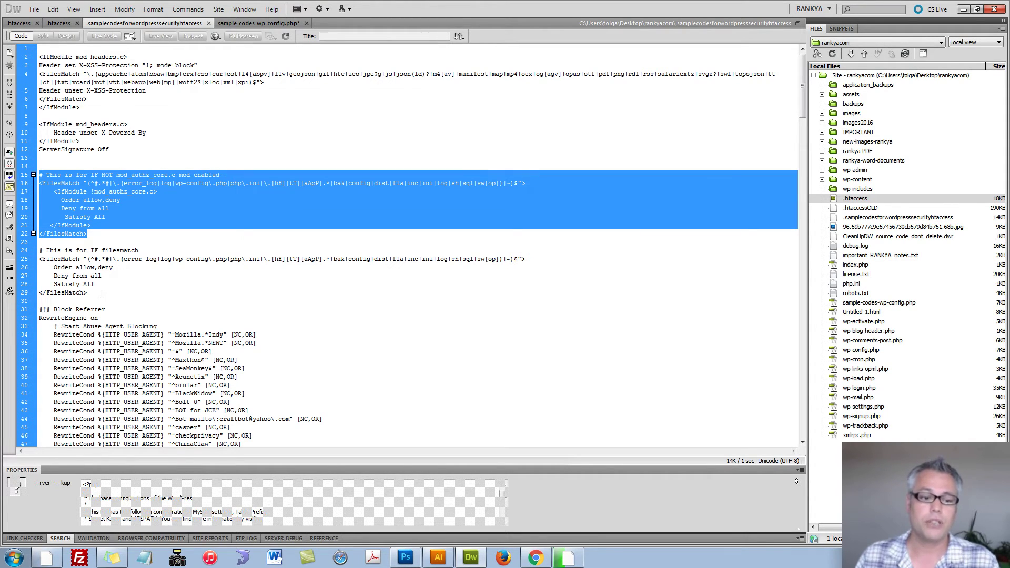
{"action": "left_click_drag", "start_coordinate": [125, 296], "coordinate": [29, 248]}
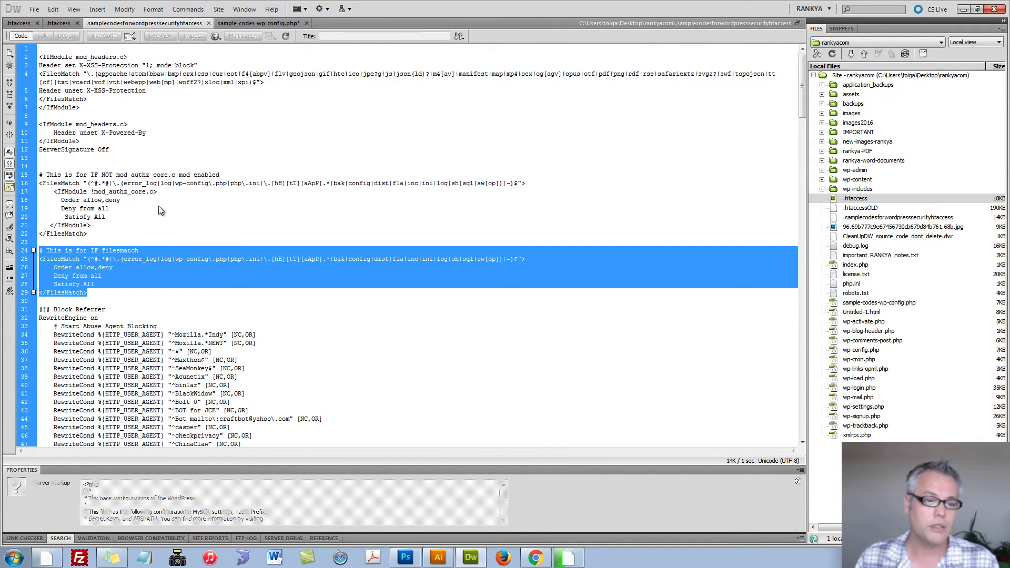
{"action": "triple_click", "coordinate": [130, 192]}
{"action": "left_click", "coordinate": [183, 208]}
{"action": "triple_click", "coordinate": [106, 191]}
{"action": "left_click", "coordinate": [220, 210]}
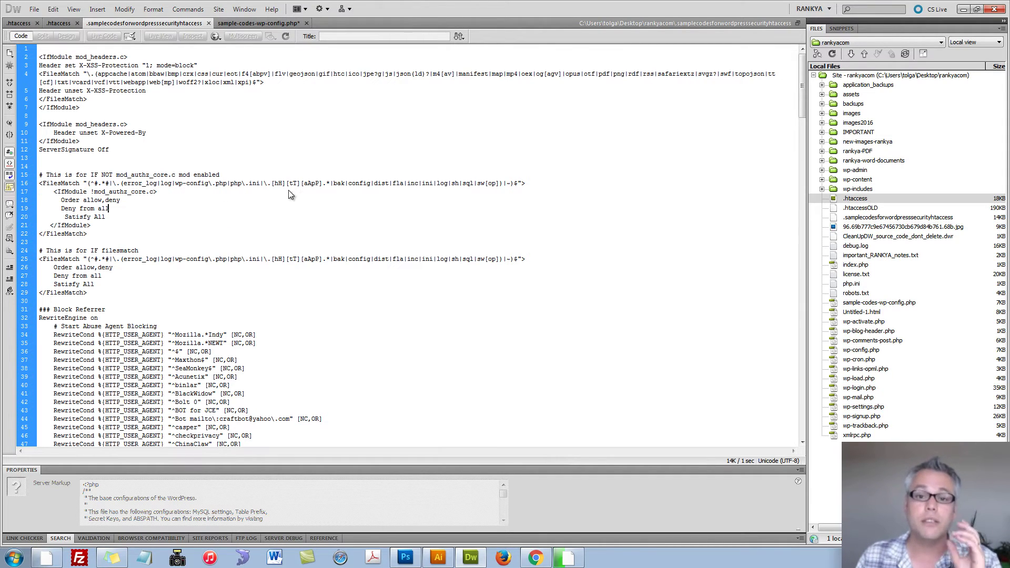
Step: In cPanel File Manager, create a new file named test.php in public_html
{"action": "left_click", "coordinate": [536, 558]}
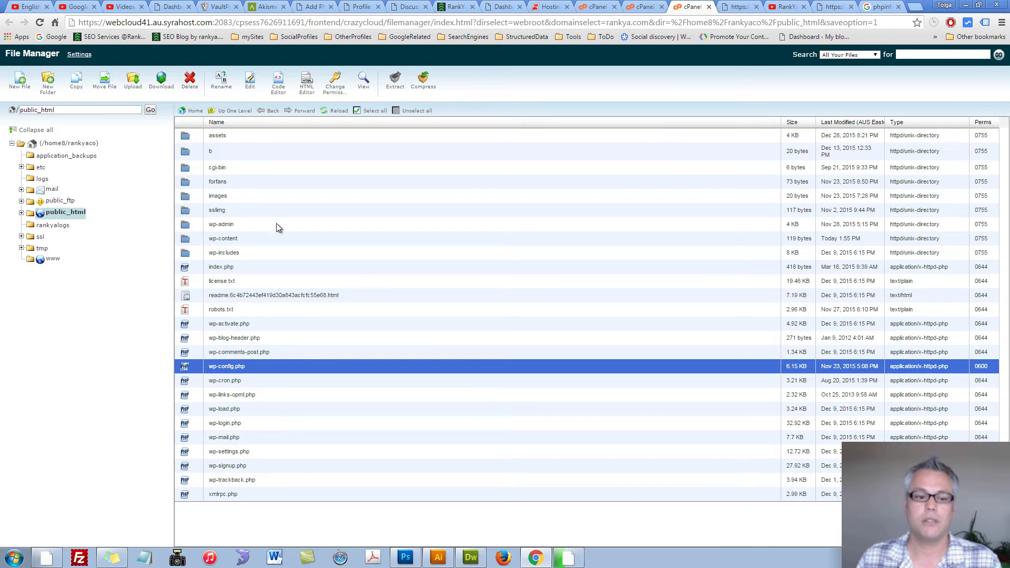
{"action": "left_click", "coordinate": [55, 212]}
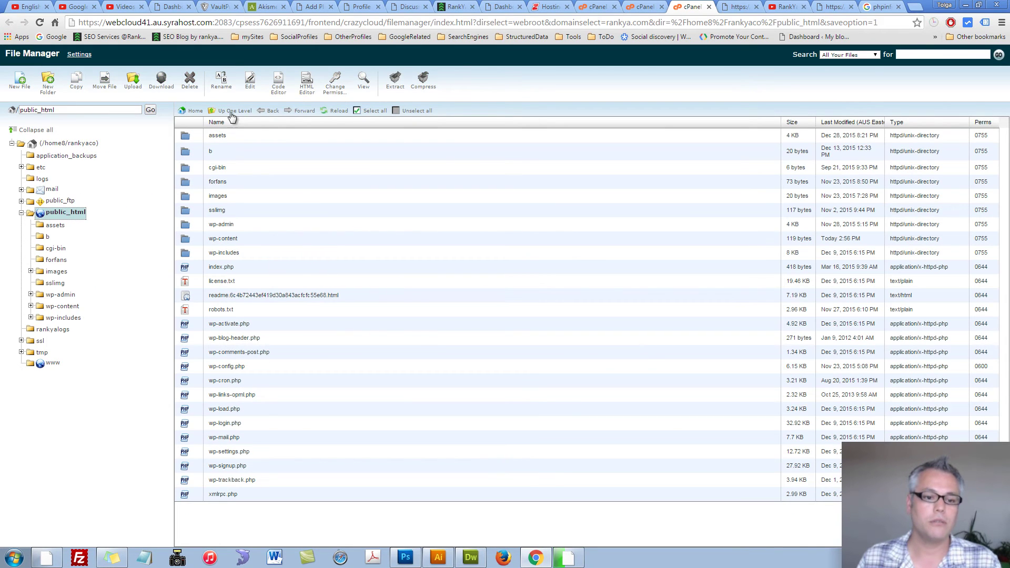
{"action": "left_click", "coordinate": [20, 83]}
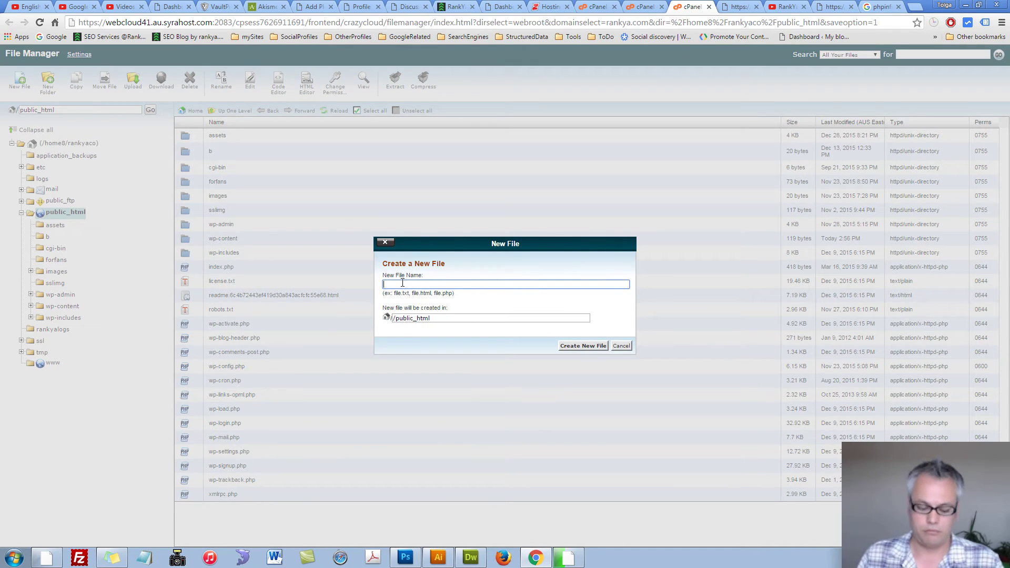
{"action": "type", "text": "test"}
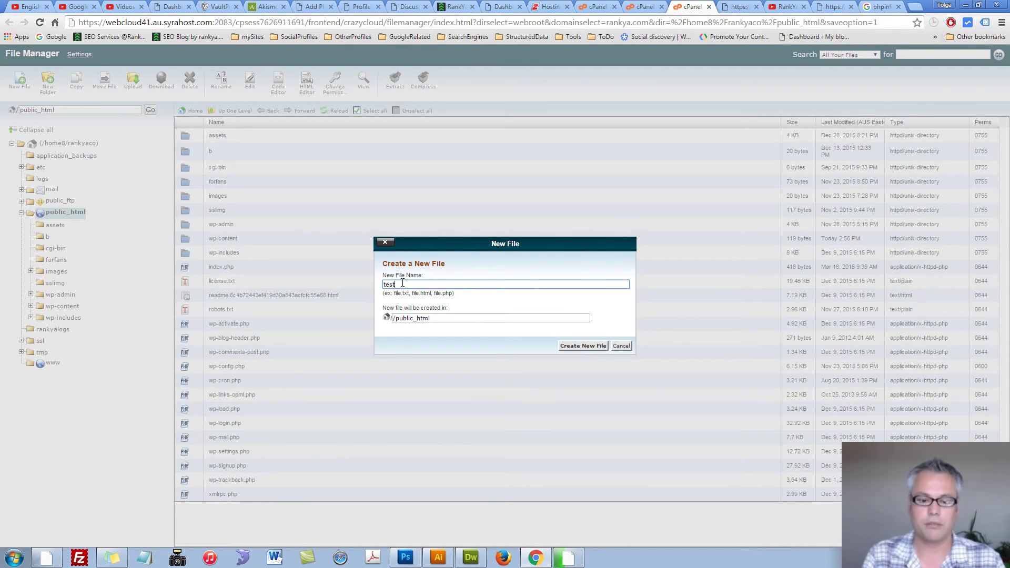
{"action": "type", "text": ".php"}
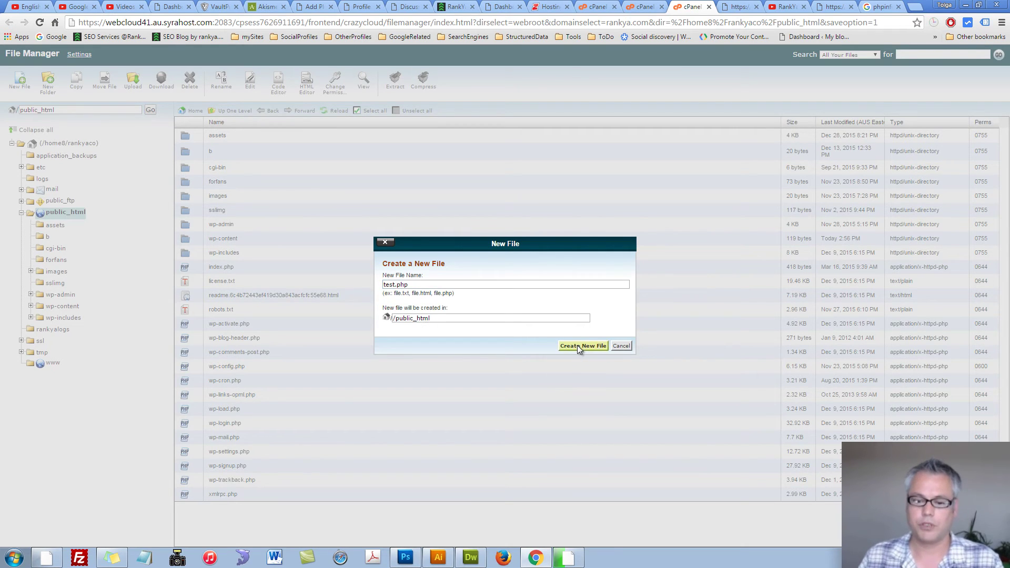
{"action": "left_click", "coordinate": [577, 346]}
Step: Check the Google phpinfo() search results, then select test.php in the public_html listing
{"action": "left_click", "coordinate": [860, 8]}
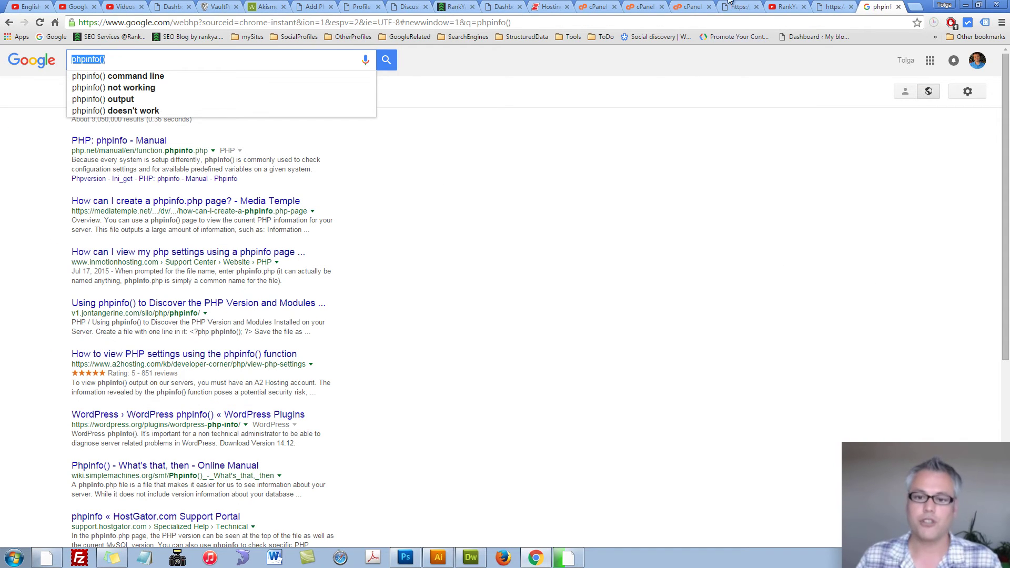
{"action": "left_click", "coordinate": [695, 6]}
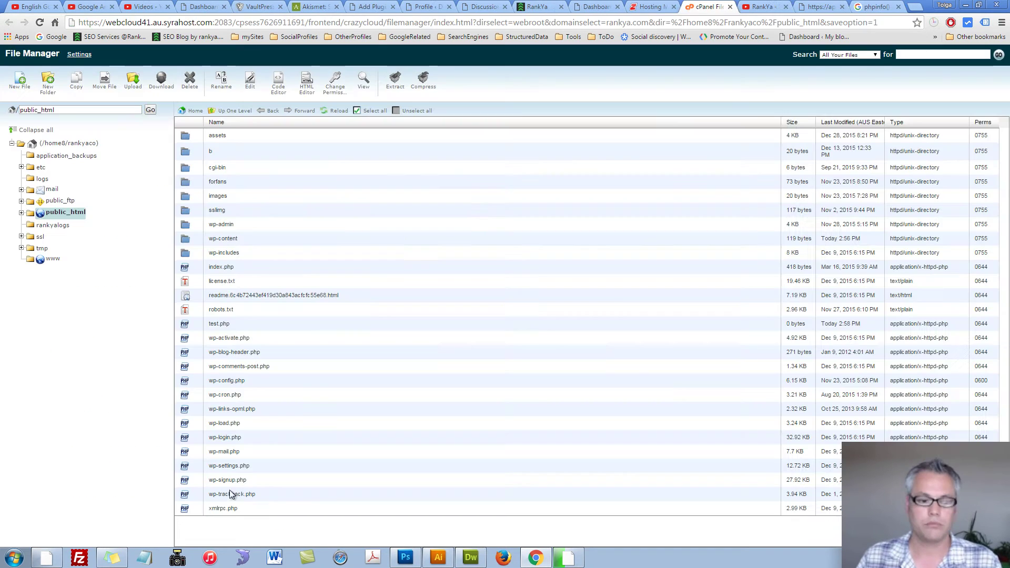
{"action": "left_click", "coordinate": [186, 326]}
Step: Edit test.php and type the PHP code <?php?>echo phpinfo() into it
{"action": "right_click", "coordinate": [186, 329]}
{"action": "left_click", "coordinate": [221, 367]}
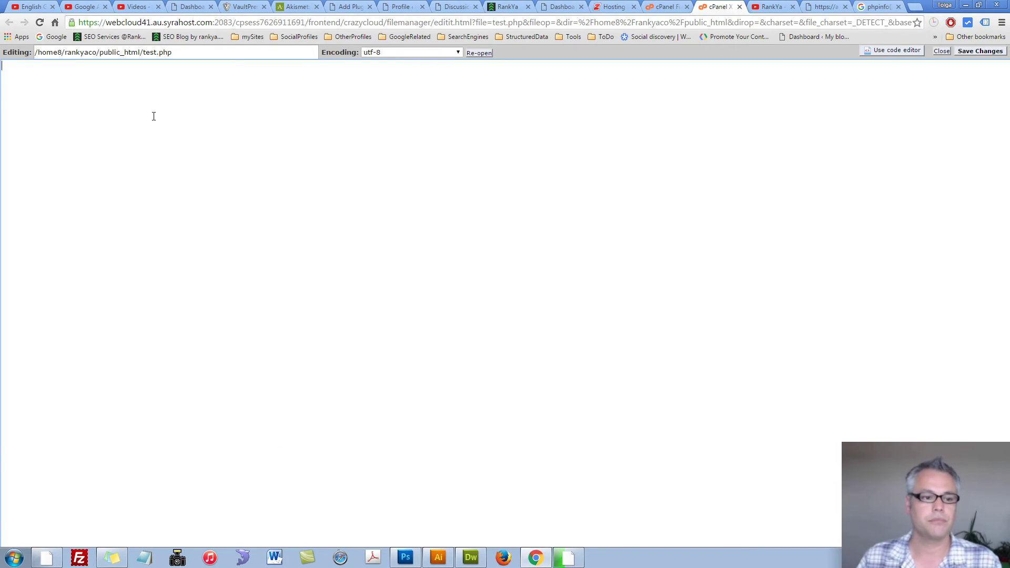
{"action": "type", "text": "<"}
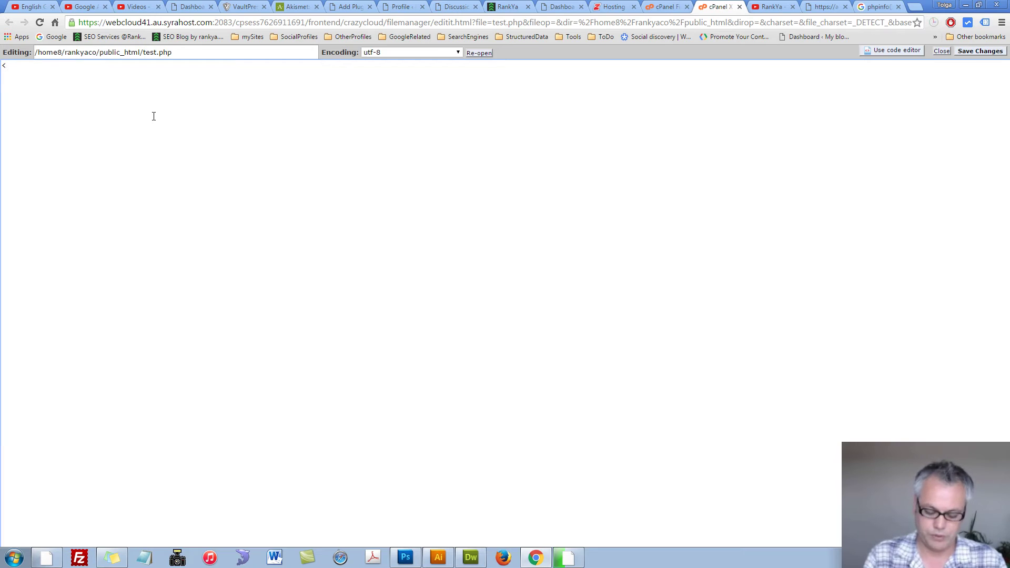
{"action": "type", "text": "?php"}
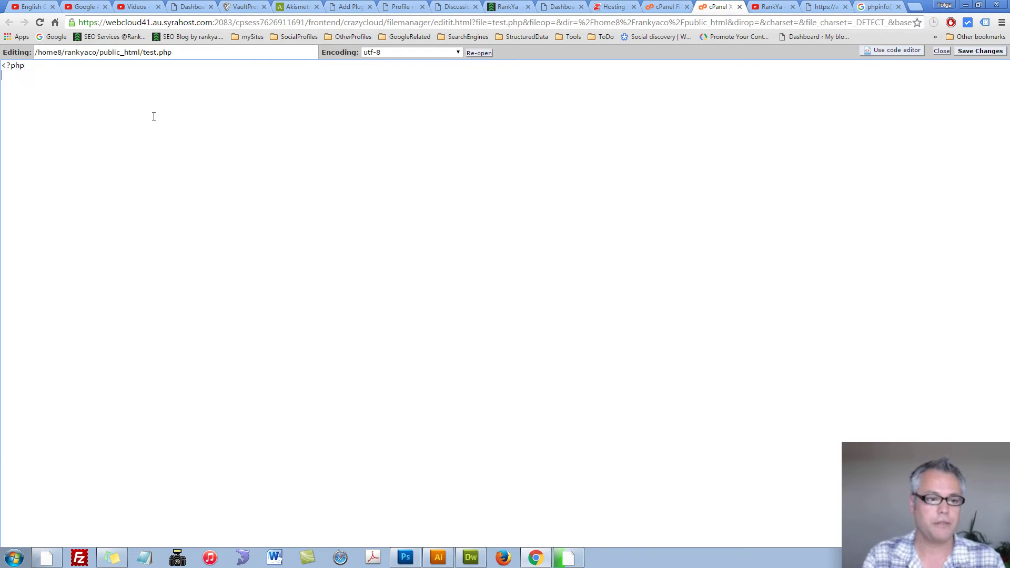
{"action": "type", "text": "?>"}
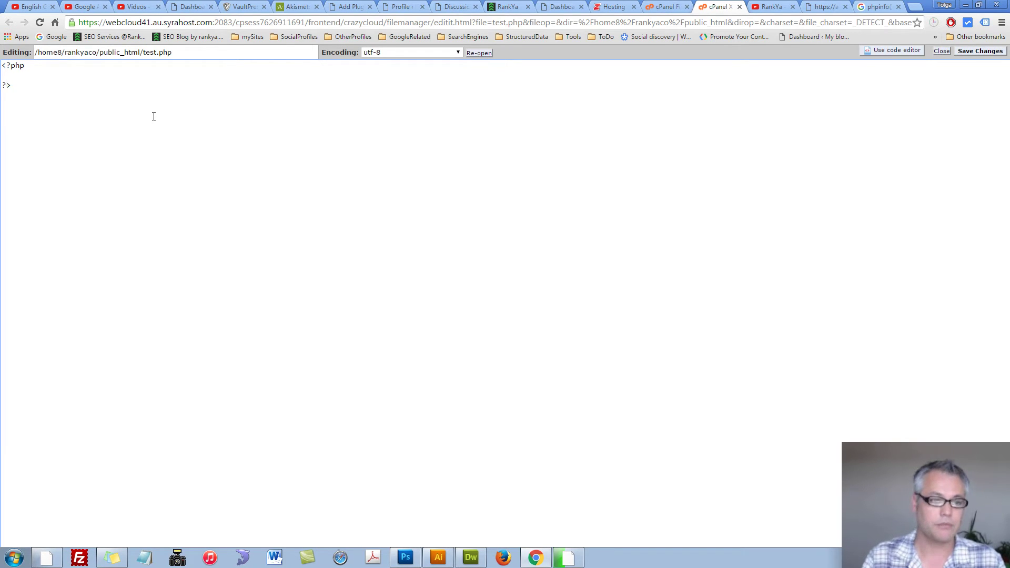
{"action": "type", "text": "echo "}
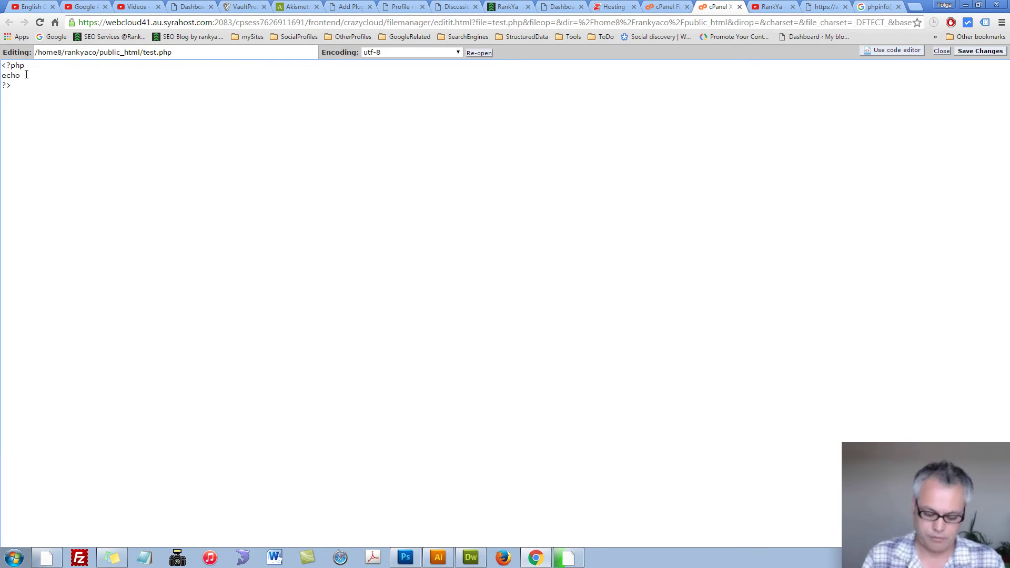
{"action": "type", "text": "phpinfo()"}
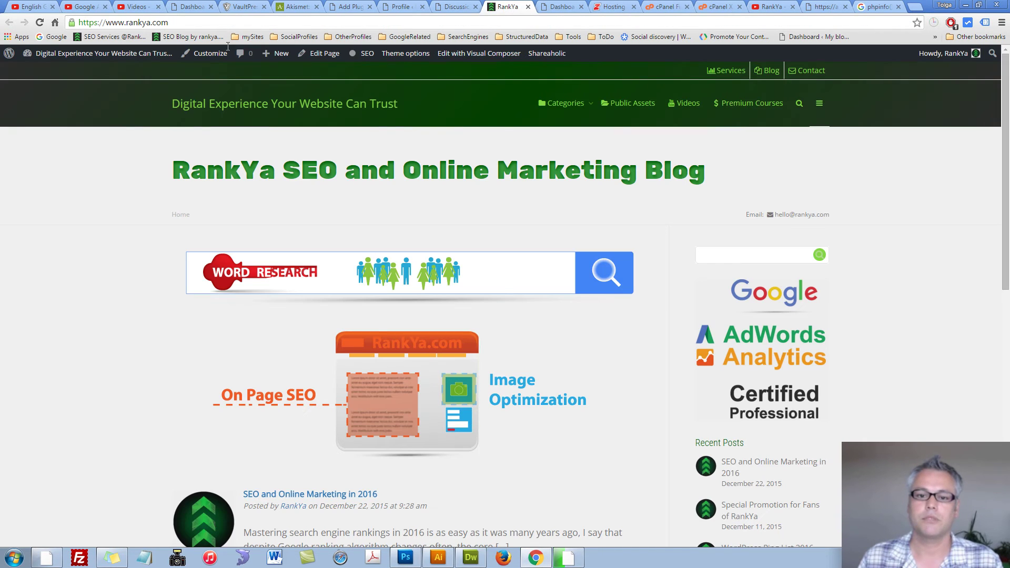
Step: Load the site's test.php page and search its PHP info for 'module'
{"action": "left_click", "coordinate": [192, 25]}
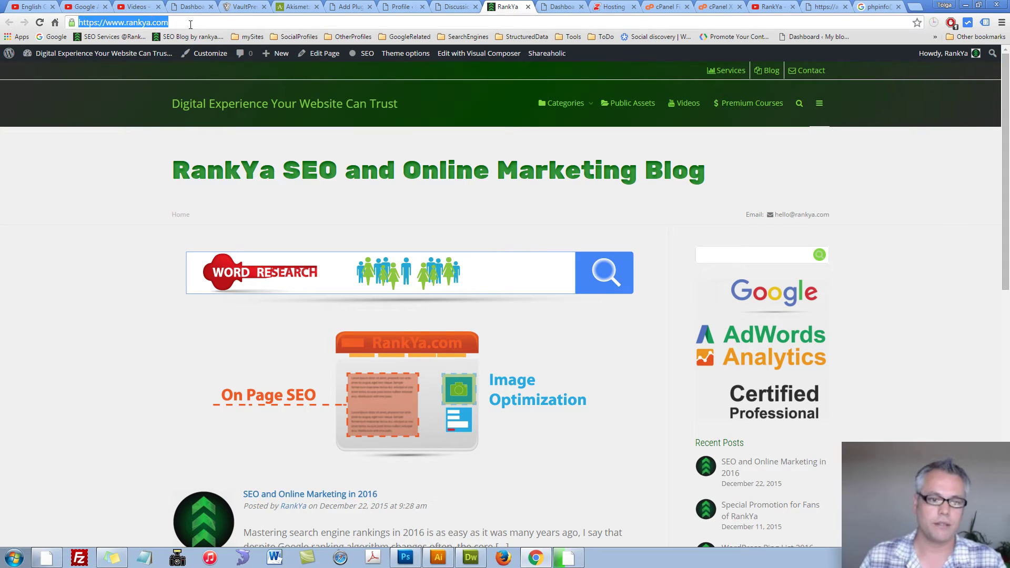
{"action": "left_click", "coordinate": [190, 25]}
{"action": "type", "text": "/tes"}
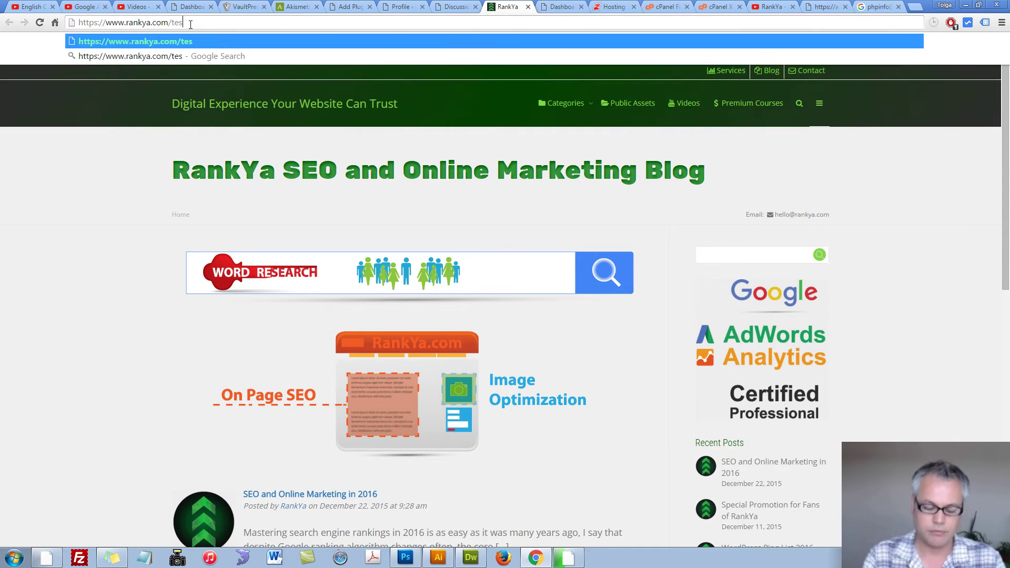
{"action": "type", "text": "t.php"}
{"action": "key", "text": "Return"}
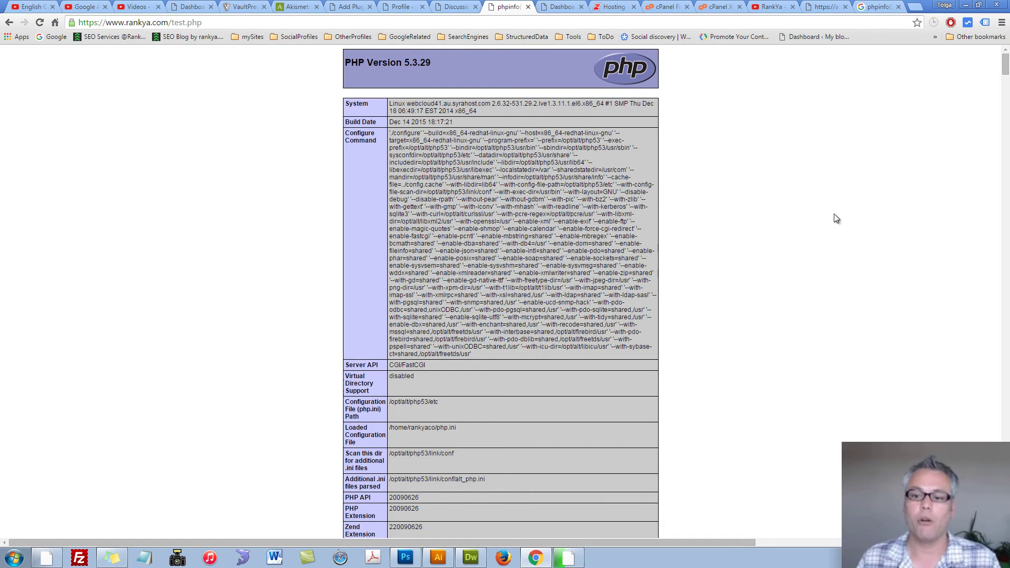
{"action": "key", "text": "ctrl+f"}
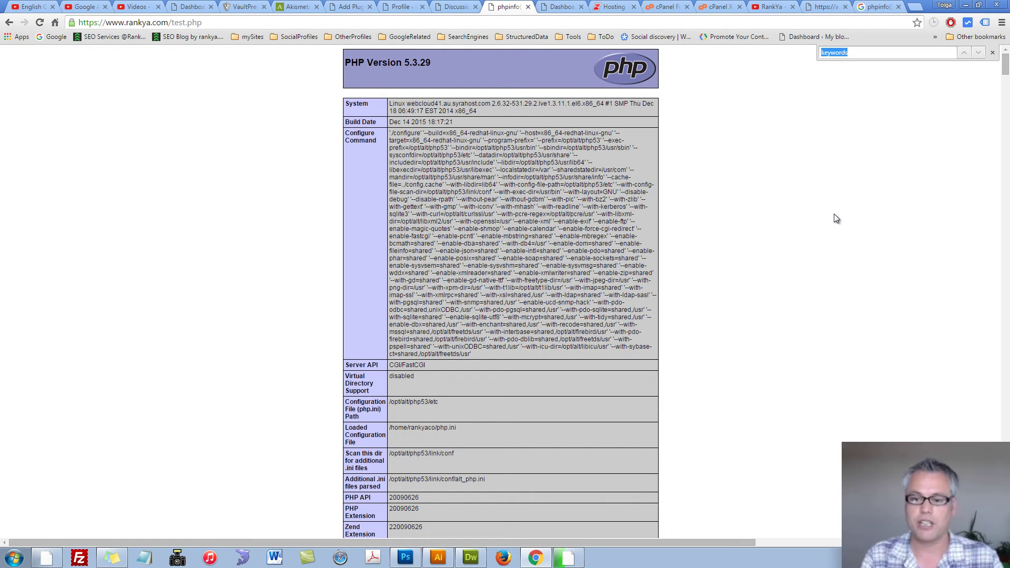
{"action": "type", "text": "module"}
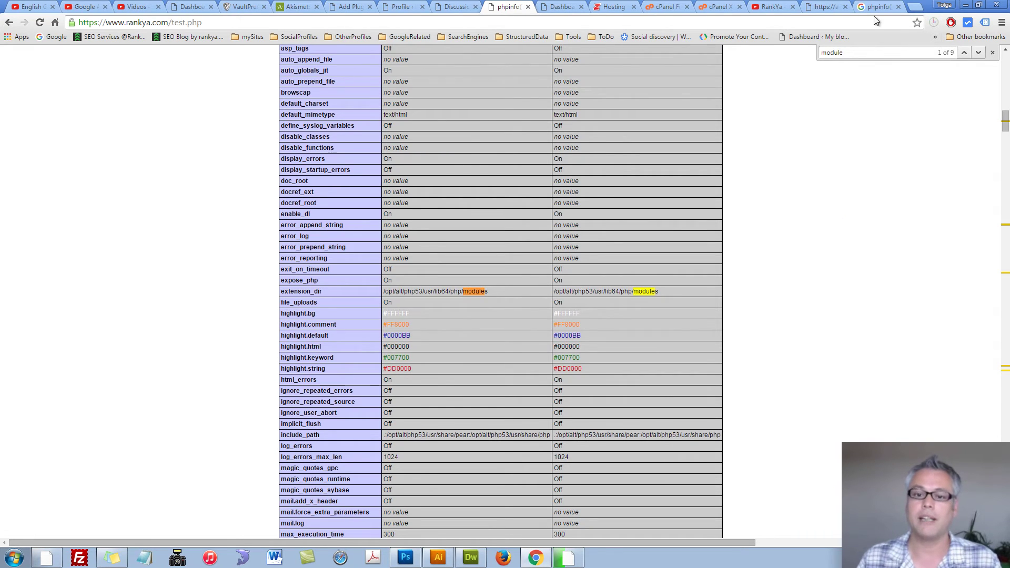
Step: Close the phpinfo page, delete test.php from public_html, and return to Dreamweaver
{"action": "key", "text": "ctrl+w"}
{"action": "right_click", "coordinate": [185, 327]}
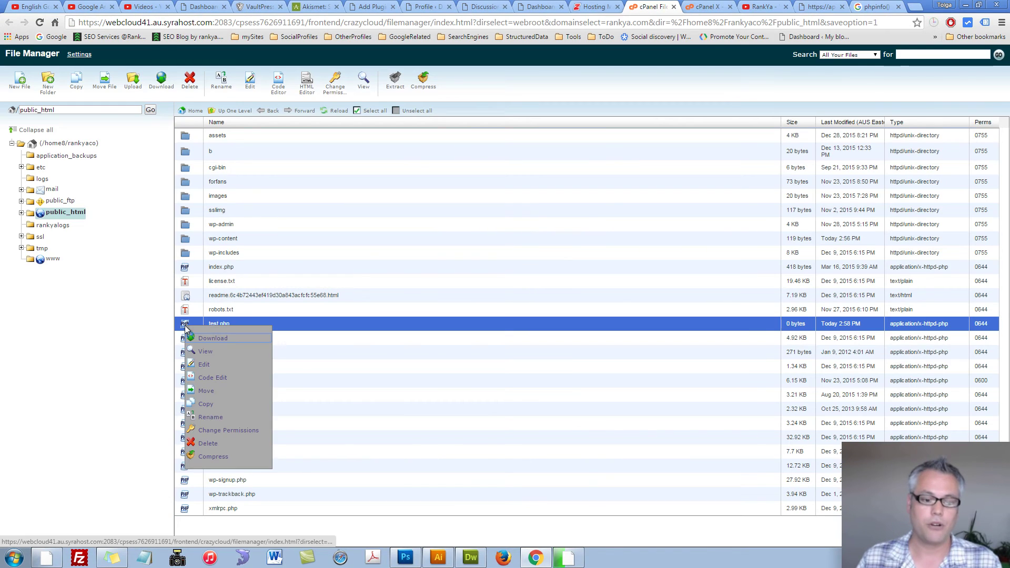
{"action": "left_click", "coordinate": [209, 442]}
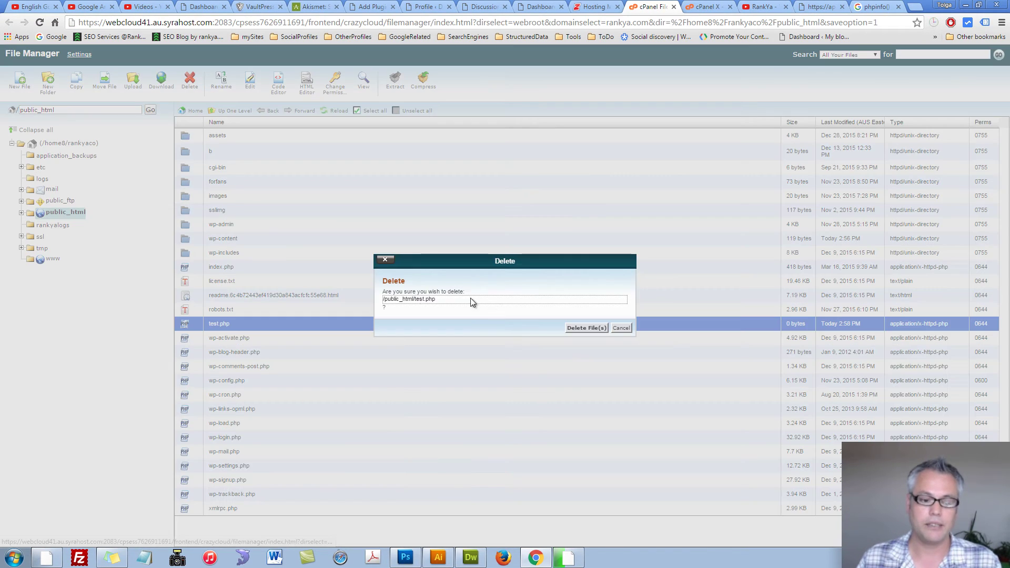
{"action": "left_click", "coordinate": [587, 328]}
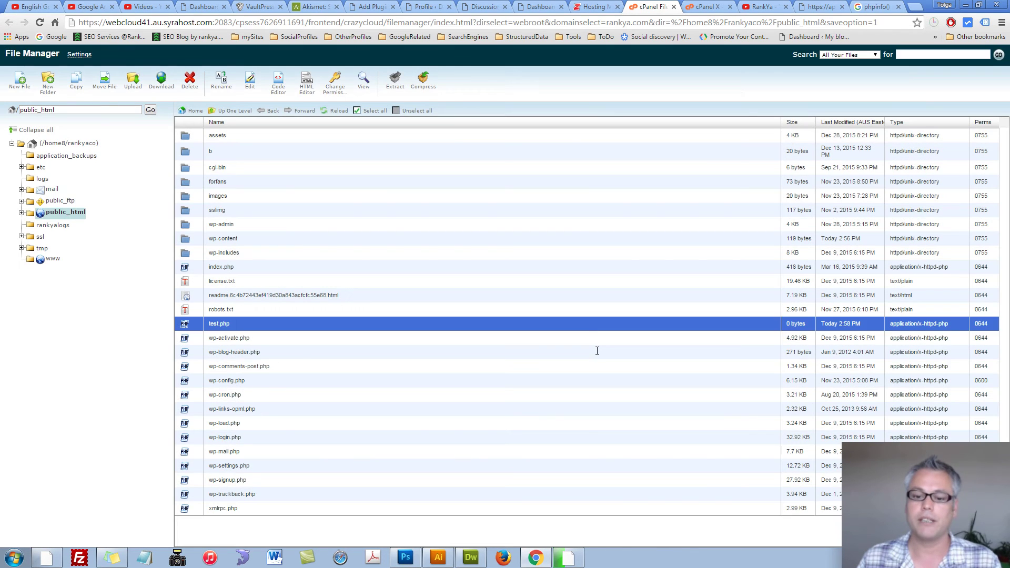
{"action": "left_click", "coordinate": [472, 558]}
{"action": "triple_click", "coordinate": [102, 192]}
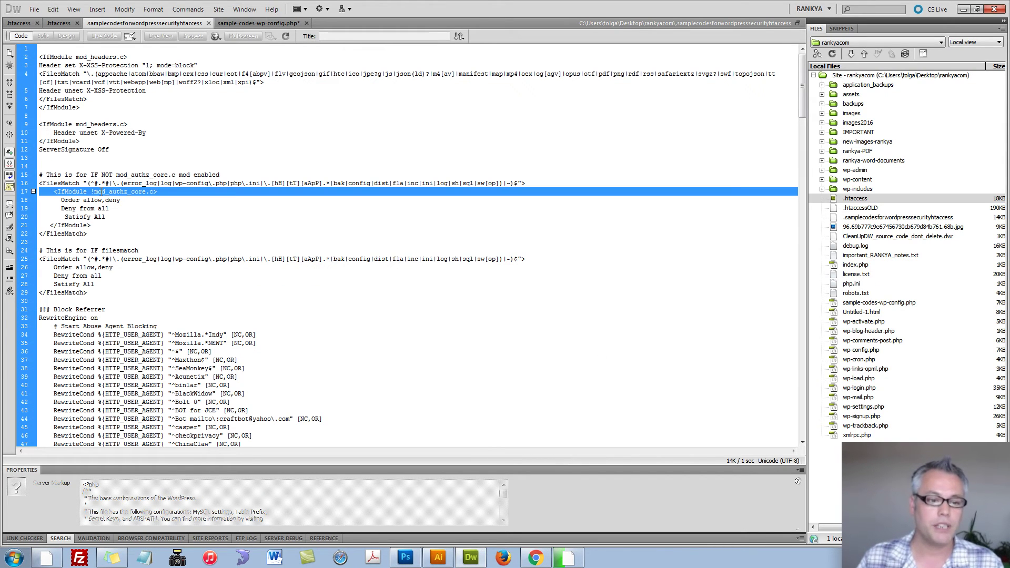
{"action": "left_click", "coordinate": [102, 192]}
{"action": "scroll", "coordinate": [66, 179], "scroll_direction": "down", "scroll_amount": 6}
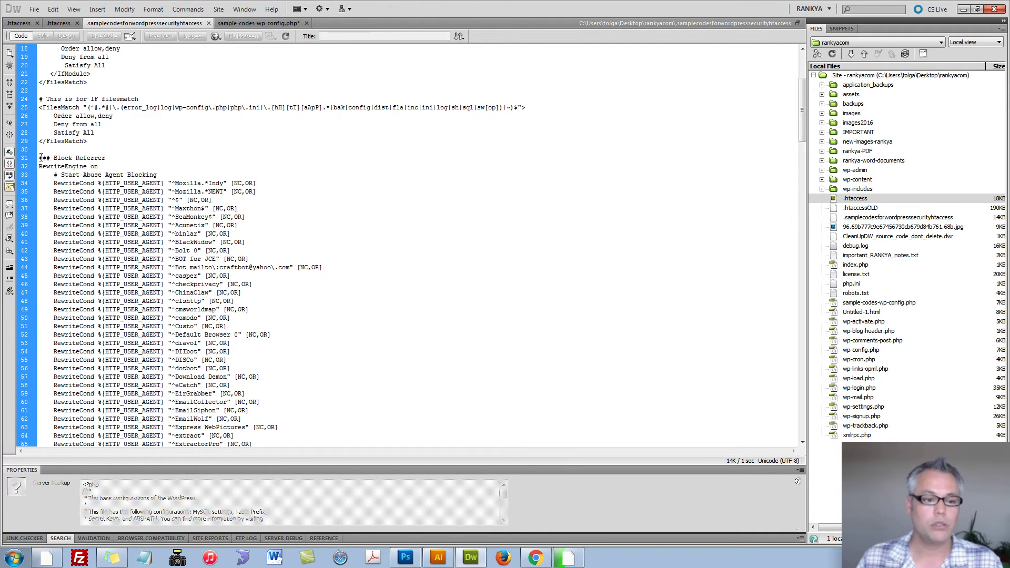
{"action": "mouse_move", "coordinate": [39, 158]}
{"action": "left_mouse_down"}
{"action": "mouse_move", "coordinate": [148, 163]}
{"action": "mouse_move", "coordinate": [243, 202]}
{"action": "mouse_move", "coordinate": [278, 370]}
{"action": "left_mouse_up"}
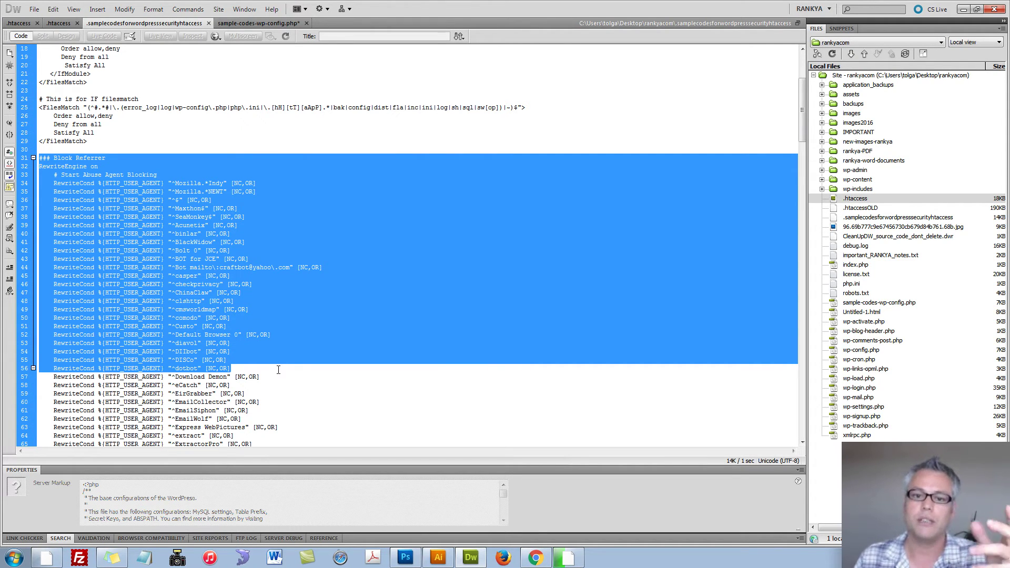
{"action": "left_click_drag", "start_coordinate": [278, 374], "coordinate": [223, 160]}
{"action": "scroll", "coordinate": [223, 159], "scroll_direction": "up", "scroll_amount": 5}
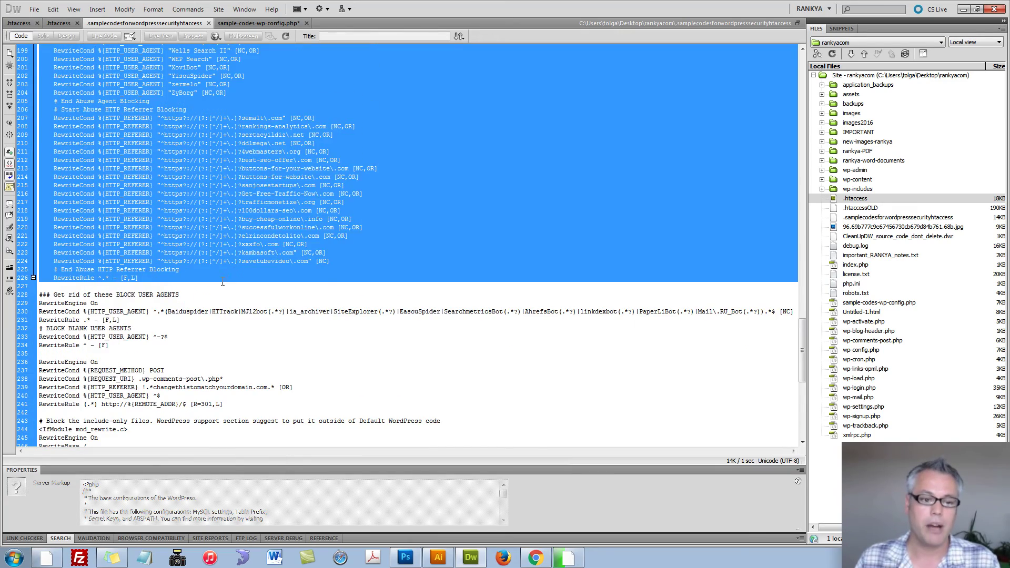
{"action": "left_click", "coordinate": [213, 282]}
{"action": "left_click_drag", "start_coordinate": [144, 282], "coordinate": [39, 78]}
{"action": "left_click_drag", "start_coordinate": [2, 20], "coordinate": [3, 311]}
{"action": "key", "text": "Delete"}
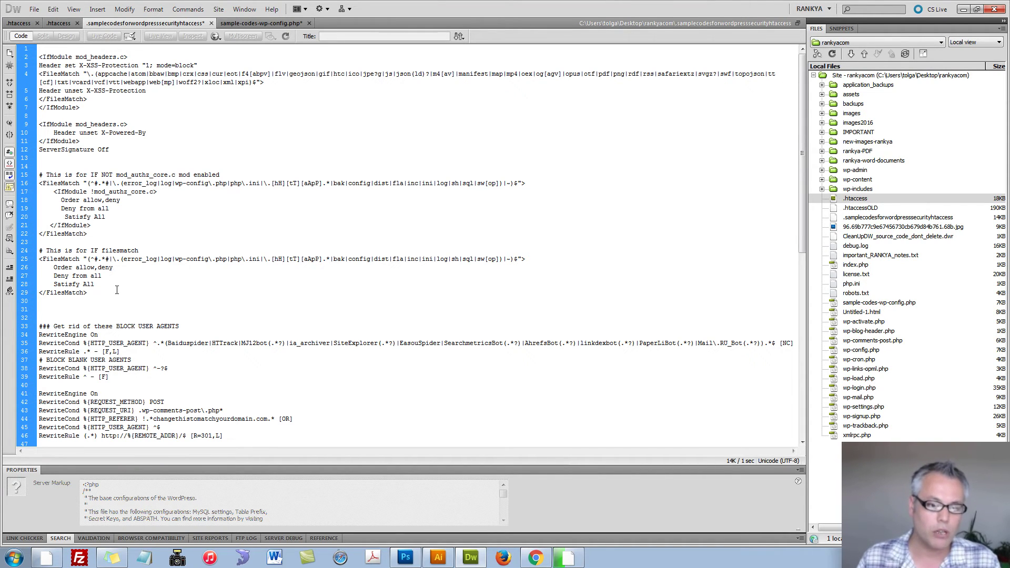
{"action": "left_click_drag", "start_coordinate": [108, 158], "coordinate": [20, 117]}
{"action": "key", "text": "Delete"}
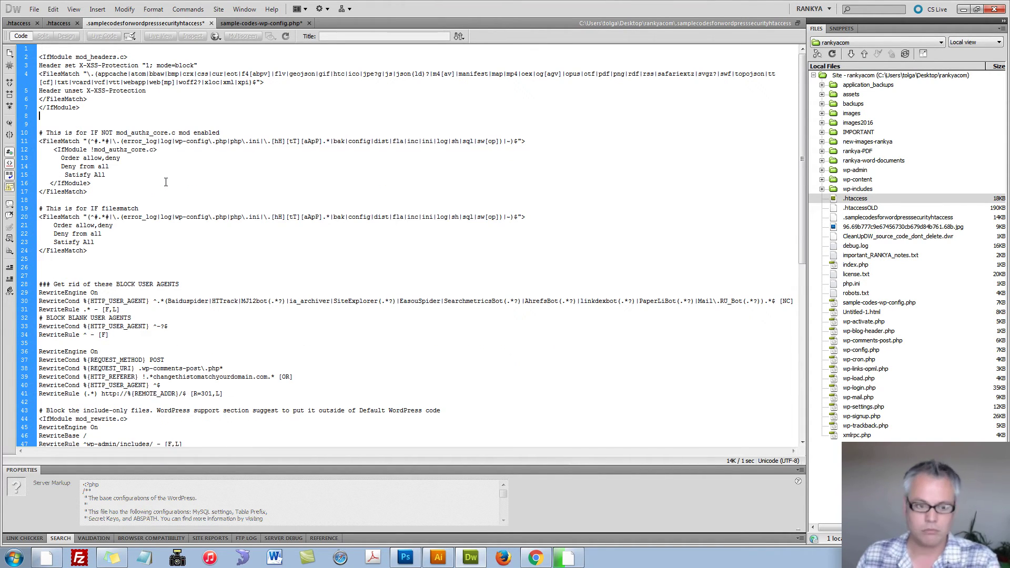
{"action": "key", "text": "ctrl+z"}
{"action": "key", "text": "ctrl+z"}
{"action": "key", "text": "ctrl+z"}
{"action": "key", "text": "ctrl+z"}
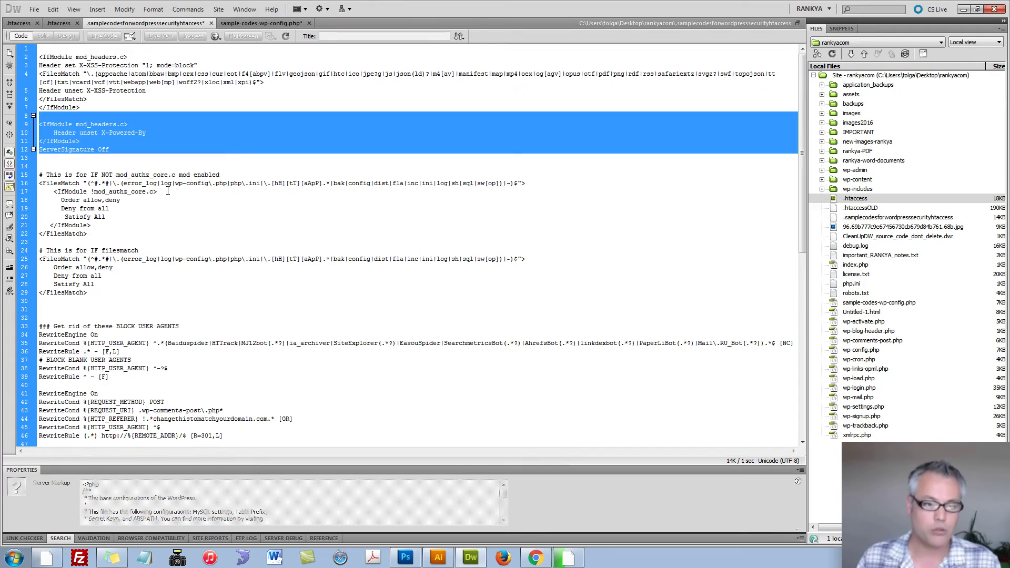
{"action": "scroll", "coordinate": [783, 150], "scroll_direction": "down", "scroll_amount": 4}
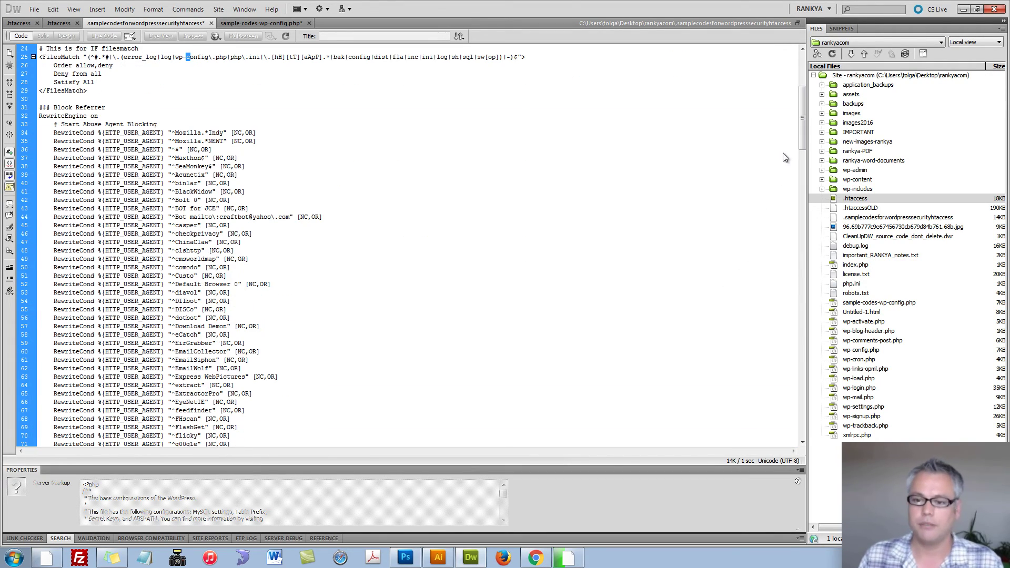
{"action": "left_click_drag", "start_coordinate": [802, 141], "coordinate": [801, 360]}
{"action": "triple_click", "coordinate": [100, 170]}
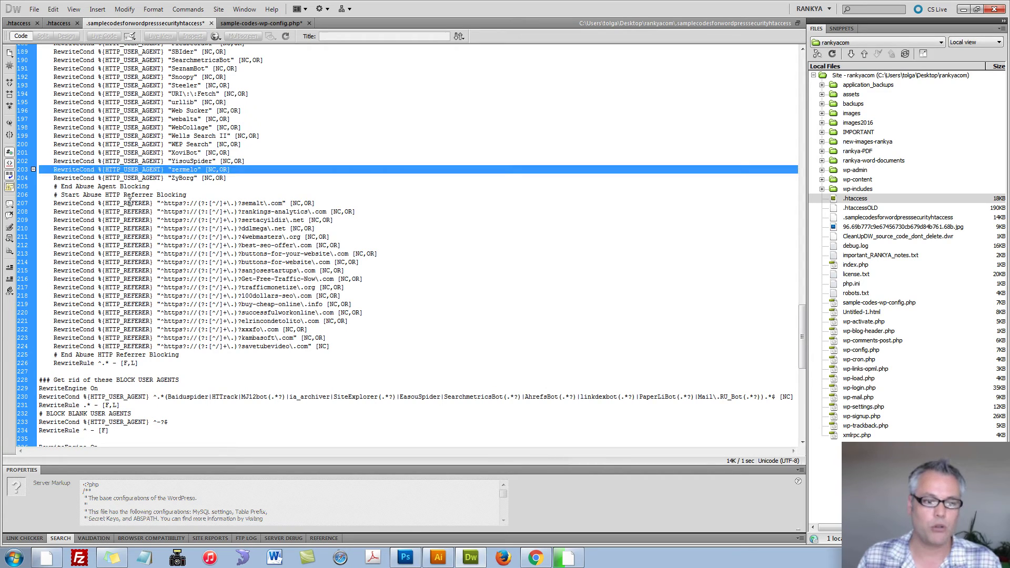
{"action": "triple_click", "coordinate": [129, 203]}
{"action": "left_click", "coordinate": [278, 206]}
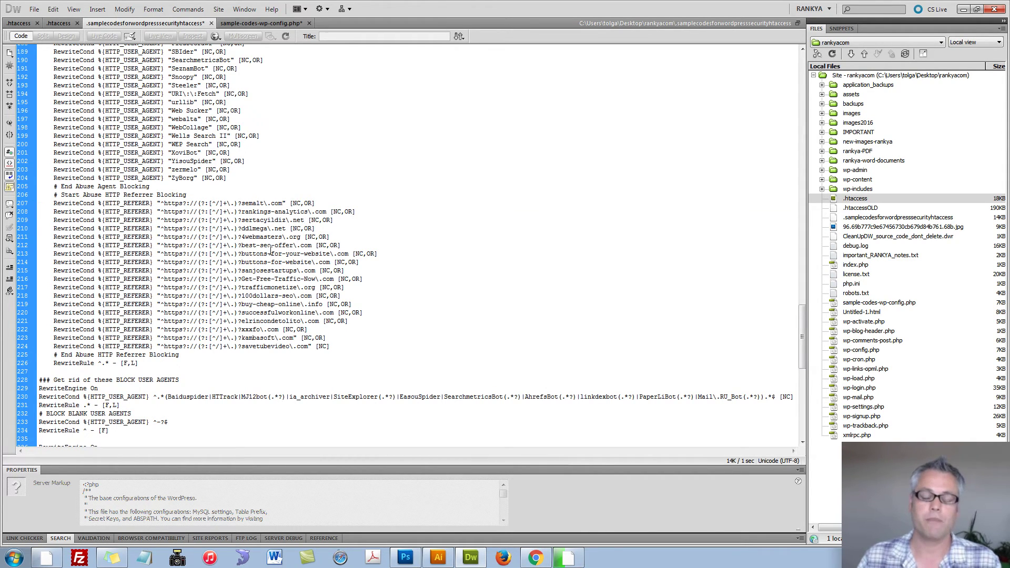
{"action": "triple_click", "coordinate": [178, 203]}
{"action": "left_click", "coordinate": [178, 203]}
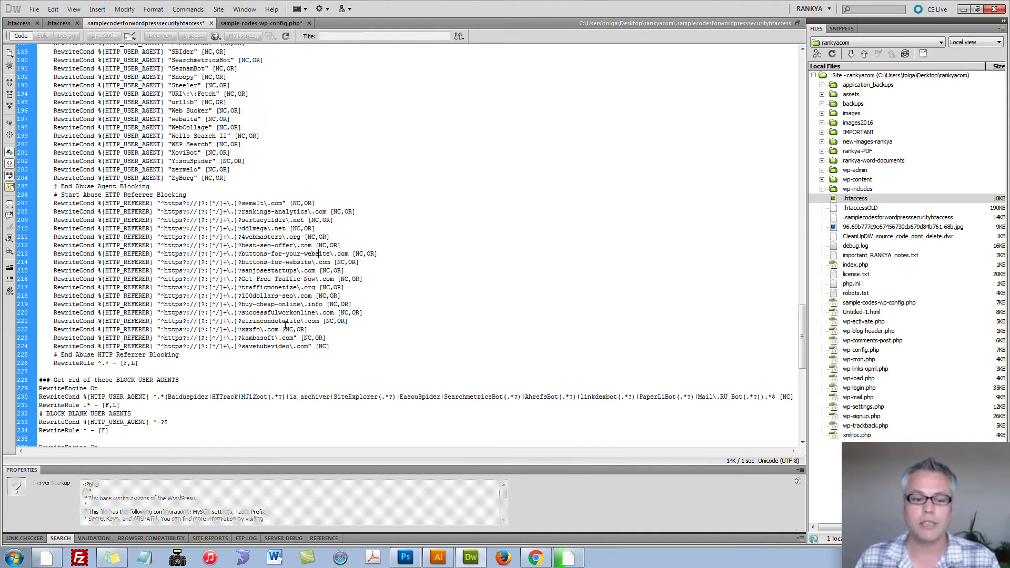
{"action": "left_click", "coordinate": [535, 558]}
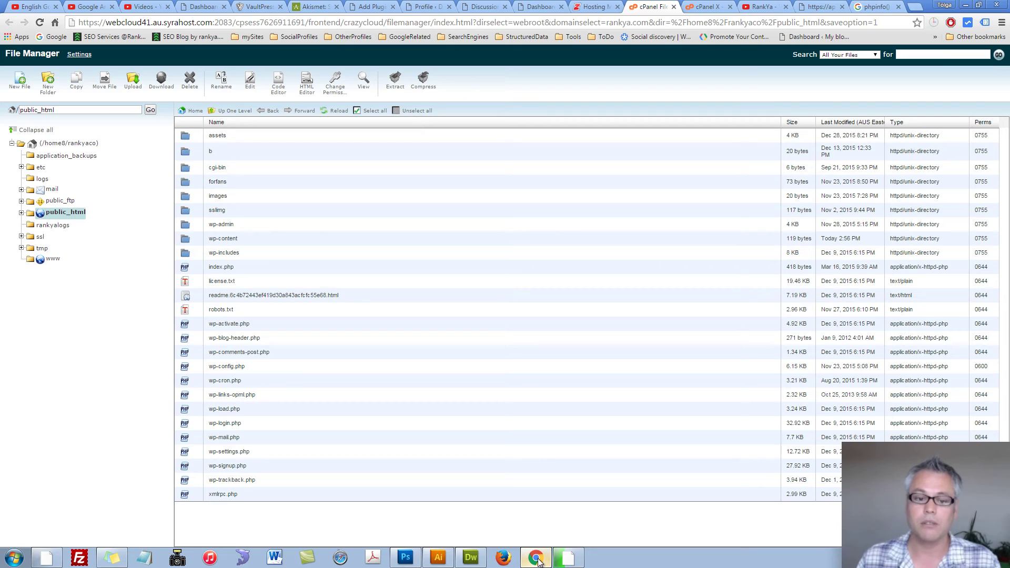
{"action": "left_click", "coordinate": [595, 6]}
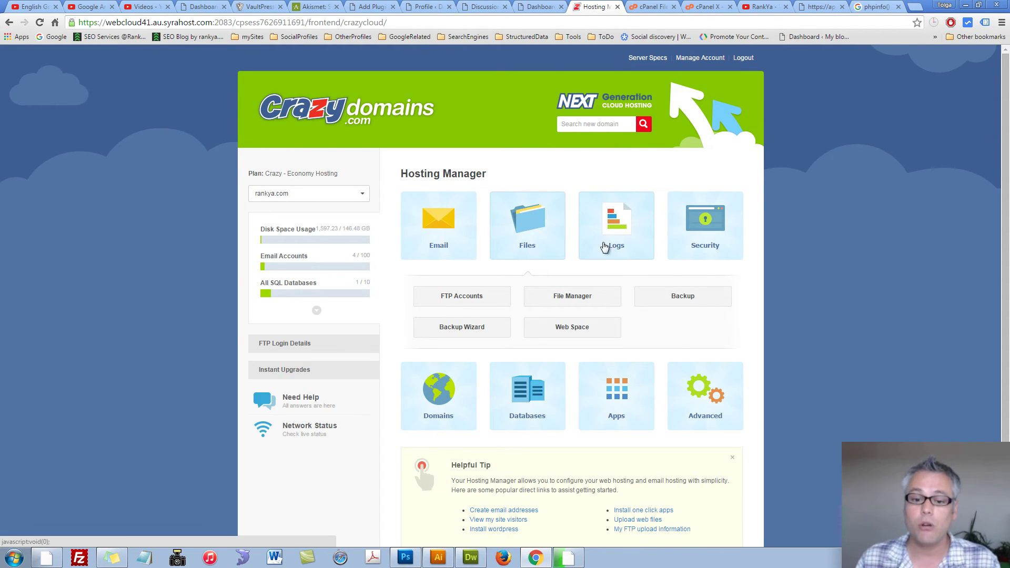
{"action": "left_click", "coordinate": [606, 241]}
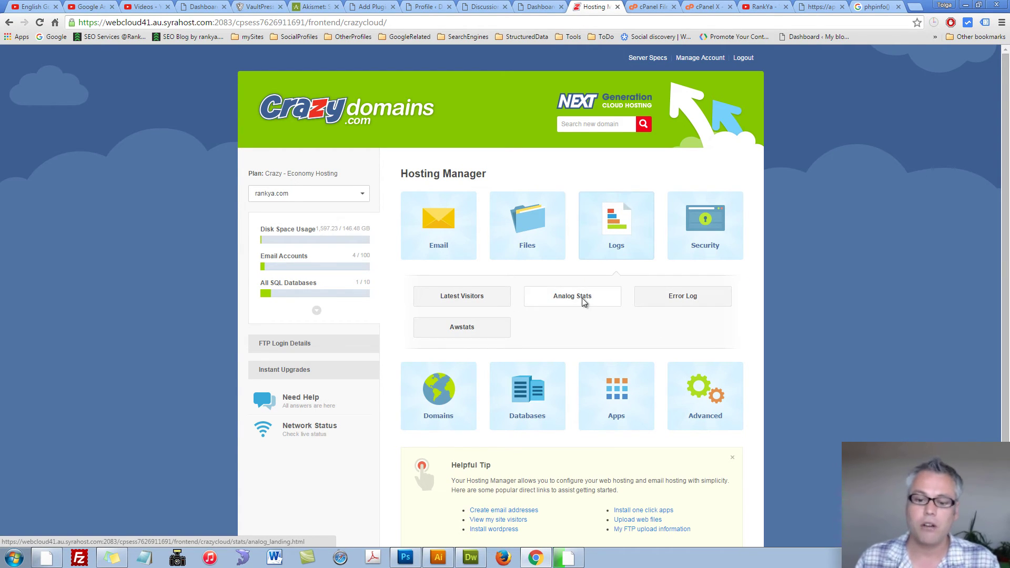
{"action": "key", "text": "alt+Tab"}
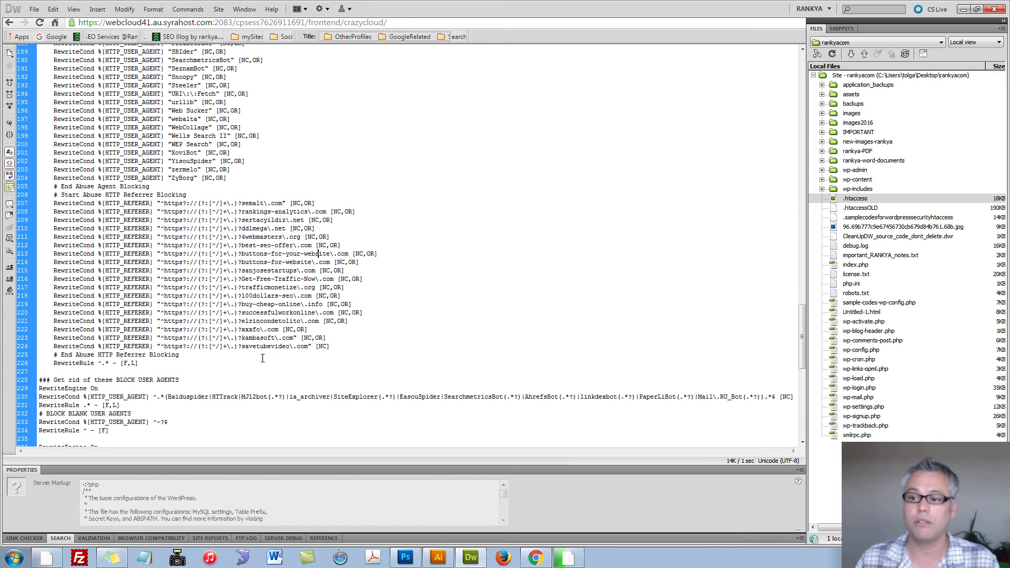
{"action": "scroll", "coordinate": [261, 364], "scroll_direction": "down", "scroll_amount": 1}
{"action": "scroll", "coordinate": [206, 338], "scroll_direction": "down", "scroll_amount": 1}
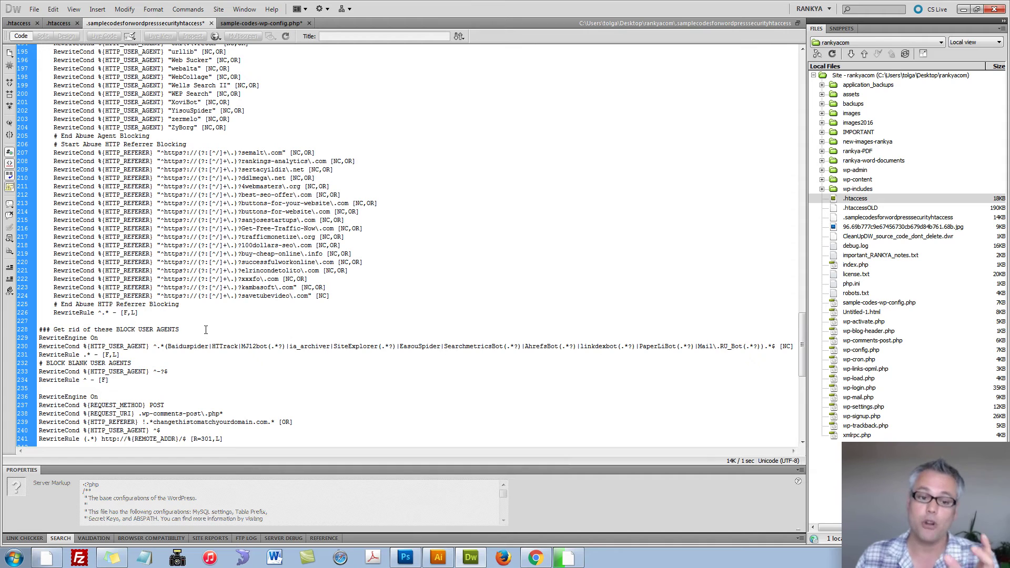
{"action": "scroll", "coordinate": [206, 328], "scroll_direction": "down", "scroll_amount": 2}
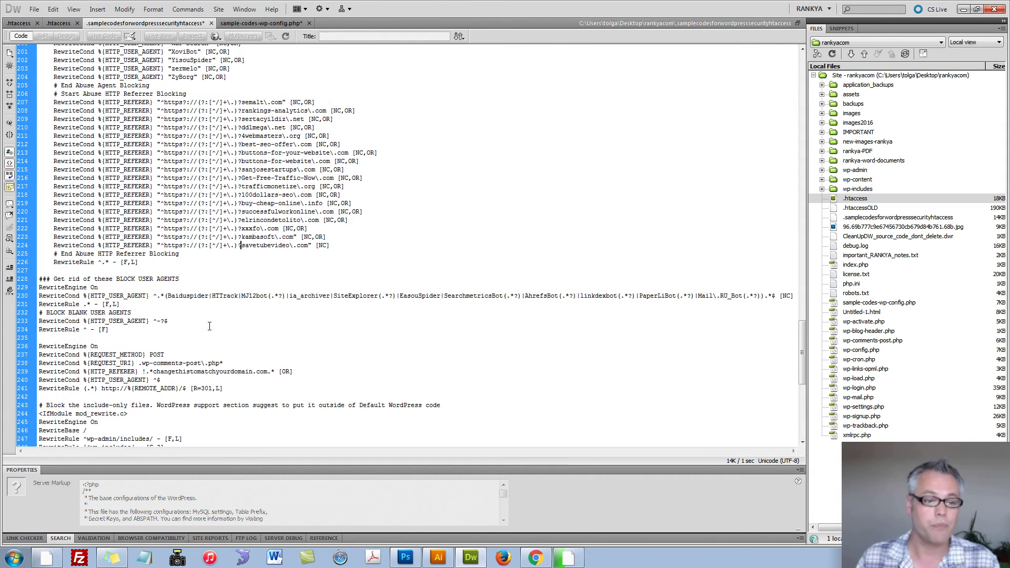
{"action": "left_click_drag", "start_coordinate": [49, 245], "coordinate": [332, 245]}
{"action": "left_click", "coordinate": [258, 262]}
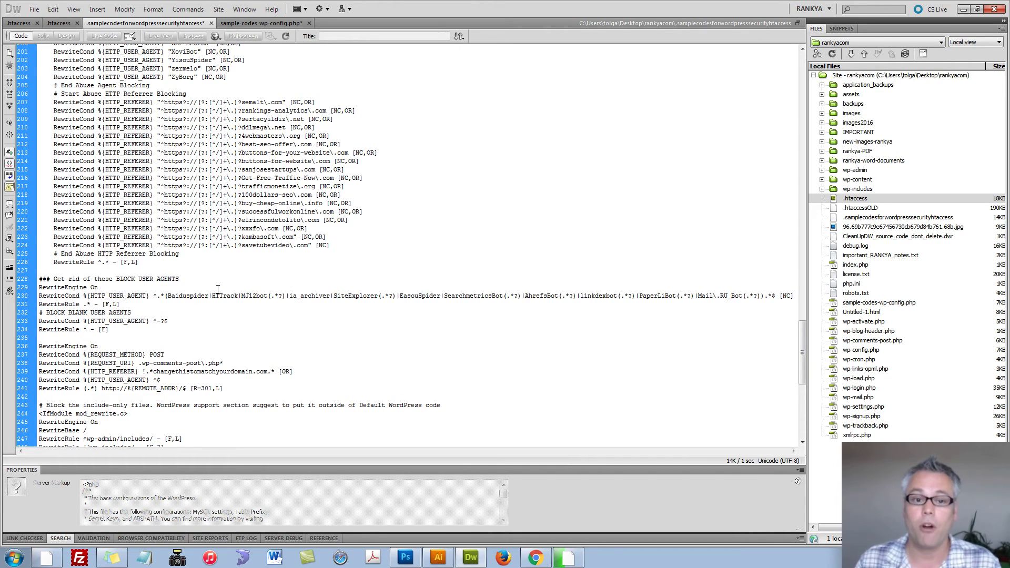
{"action": "scroll", "coordinate": [218, 289], "scroll_direction": "down", "scroll_amount": 4}
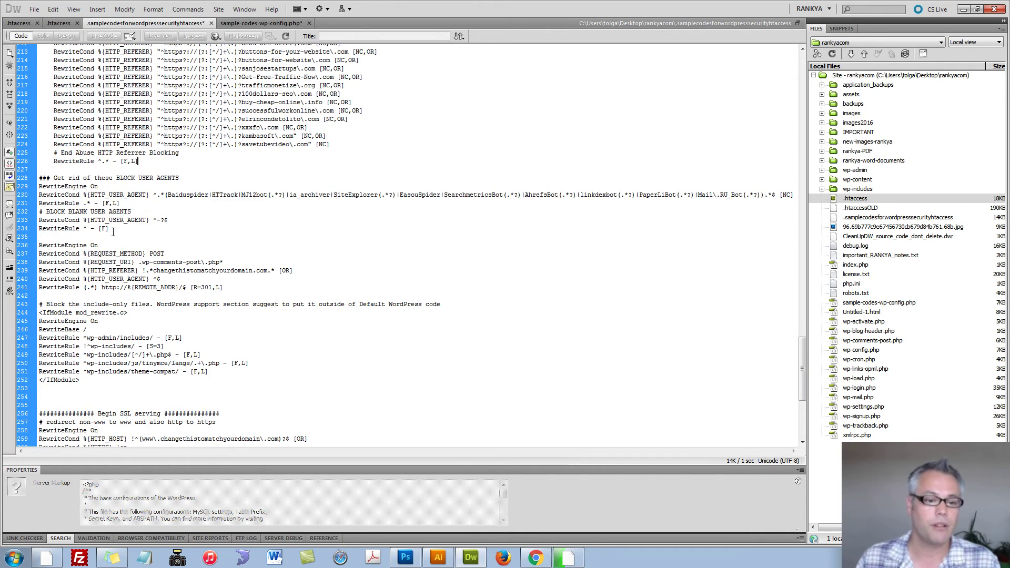
{"action": "left_click_drag", "start_coordinate": [109, 229], "coordinate": [33, 178]}
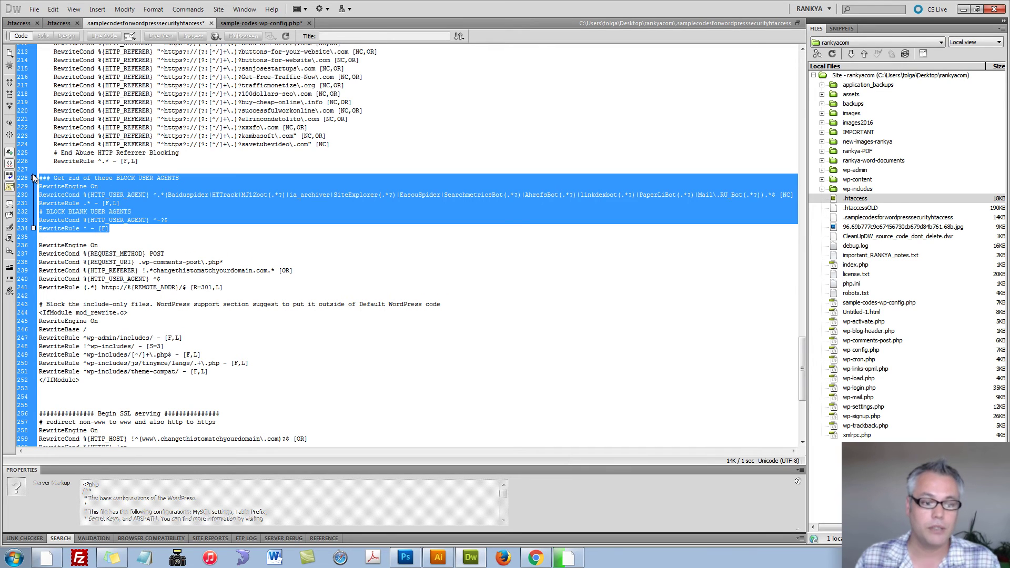
{"action": "left_click", "coordinate": [332, 210]}
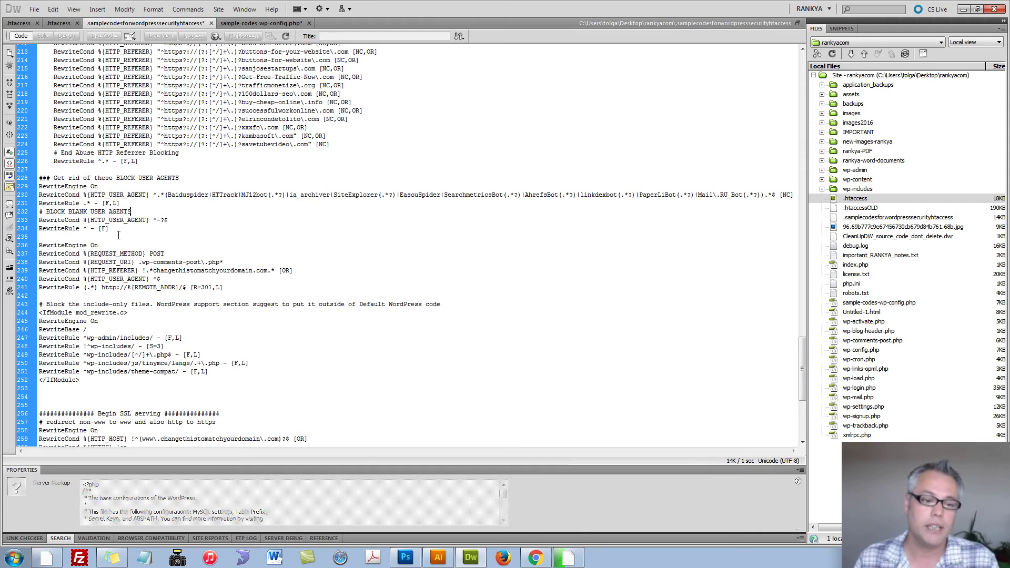
{"action": "left_click_drag", "start_coordinate": [119, 233], "coordinate": [2, 185]}
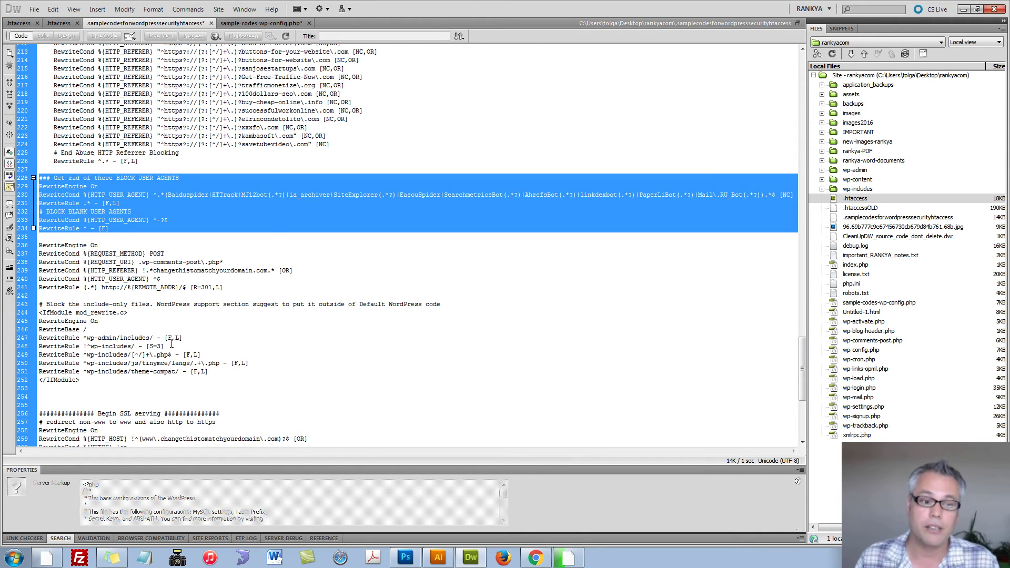
{"action": "scroll", "coordinate": [172, 343], "scroll_direction": "down", "scroll_amount": 2}
{"action": "left_click", "coordinate": [182, 220]}
{"action": "double_click", "coordinate": [182, 220]}
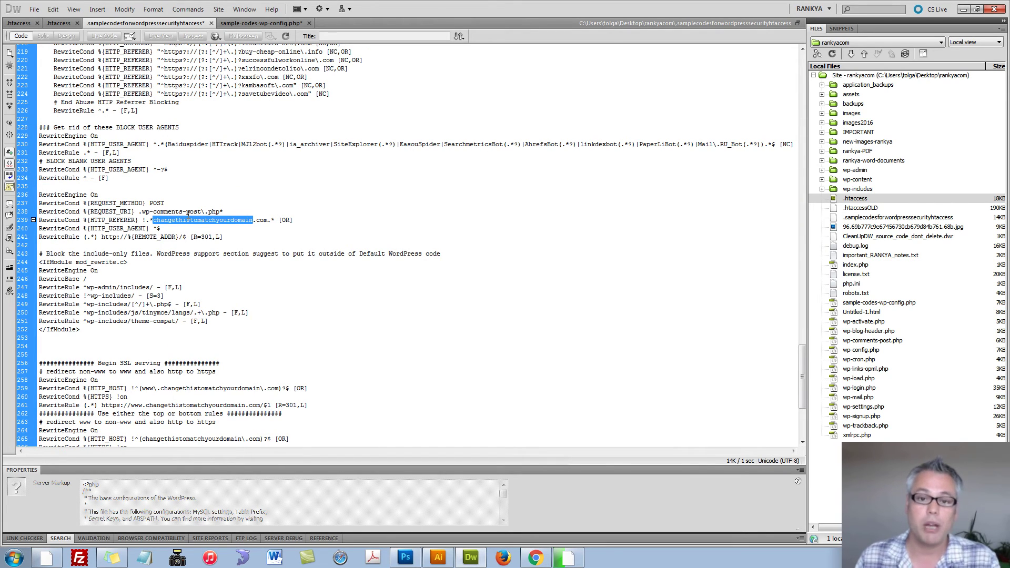
{"action": "left_click", "coordinate": [167, 211]}
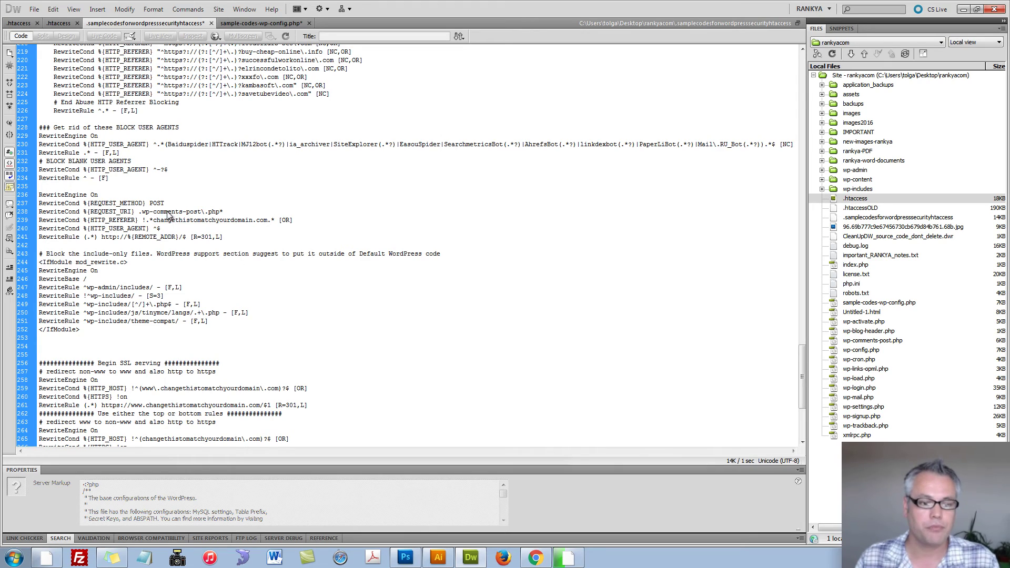
{"action": "double_click", "coordinate": [164, 212]}
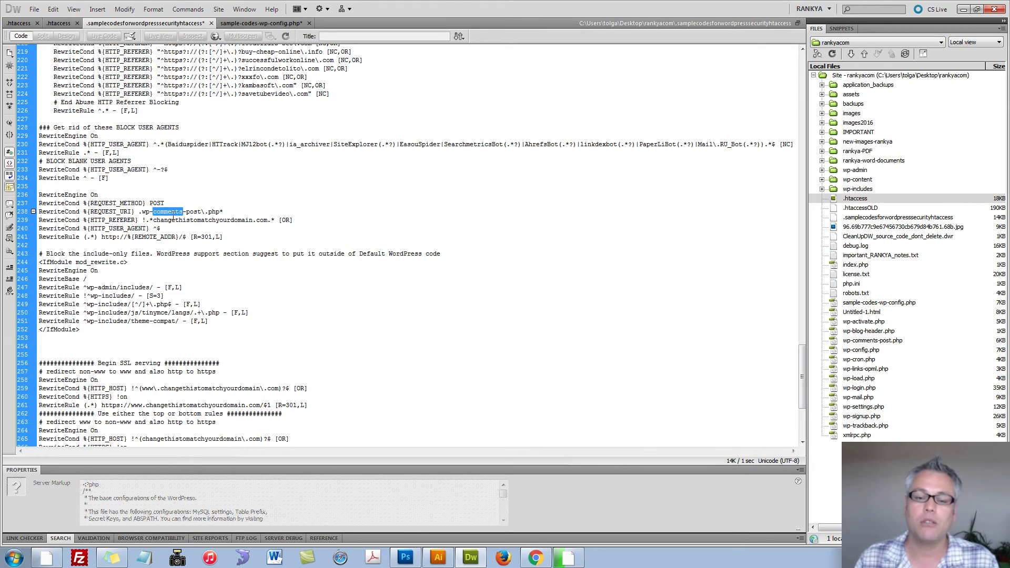
{"action": "left_click", "coordinate": [174, 217]}
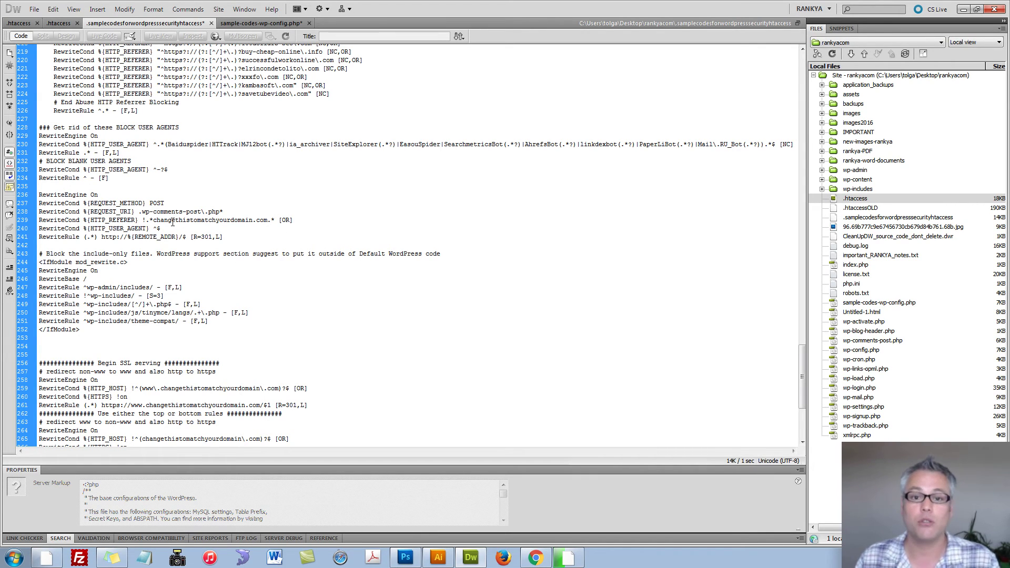
{"action": "scroll", "coordinate": [172, 222], "scroll_direction": "down", "scroll_amount": 4}
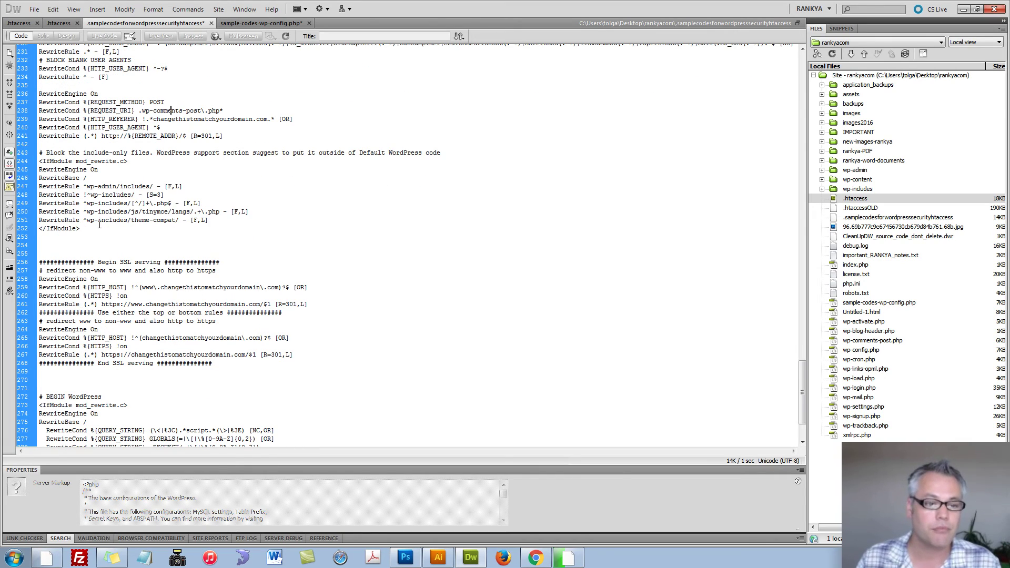
{"action": "left_click_drag", "start_coordinate": [99, 225], "coordinate": [38, 161]}
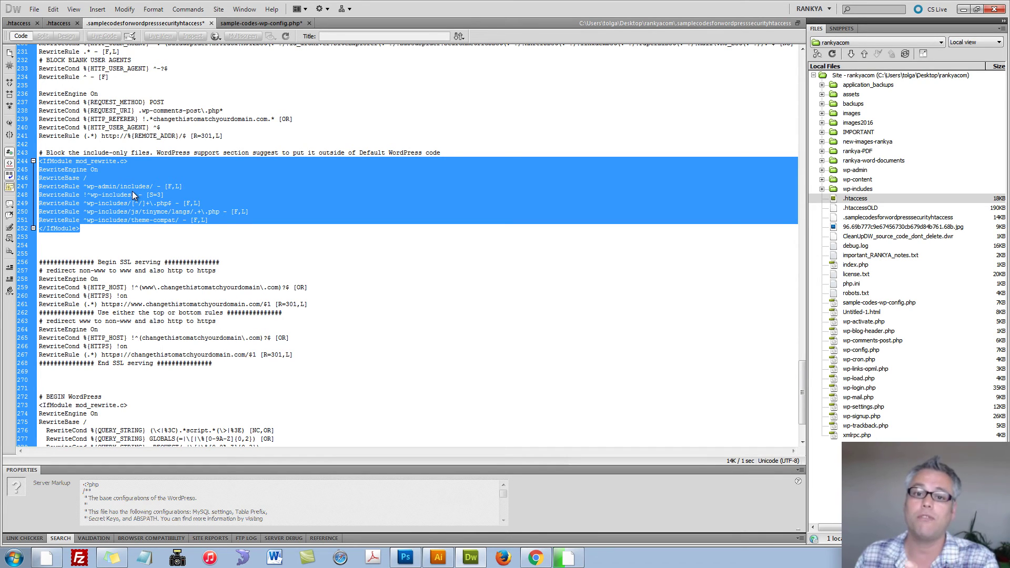
{"action": "left_click", "coordinate": [190, 212]}
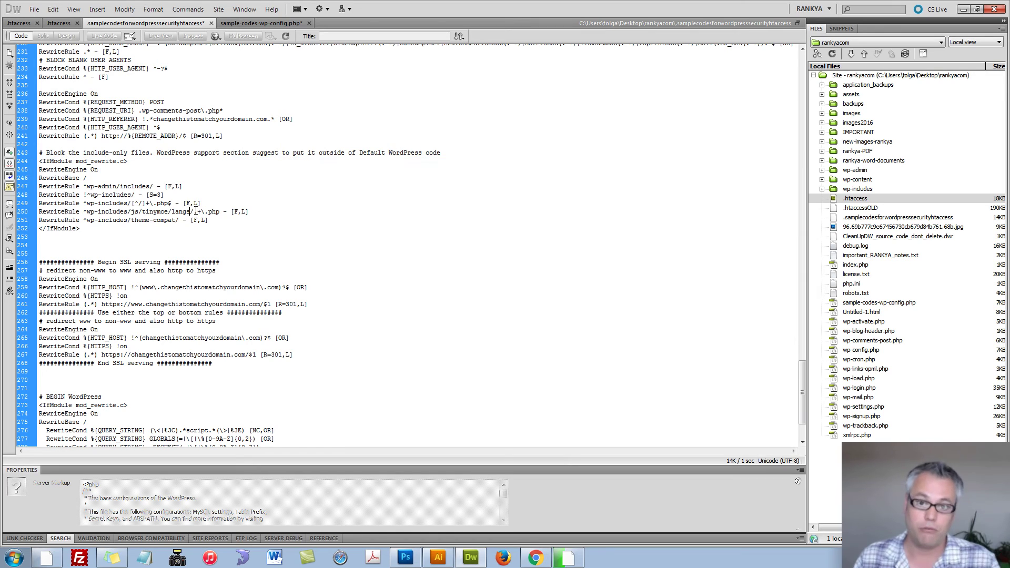
{"action": "scroll", "coordinate": [92, 226], "scroll_direction": "down", "scroll_amount": 1}
{"action": "left_click_drag", "start_coordinate": [88, 207], "coordinate": [38, 132]}
{"action": "left_click", "coordinate": [37, 132]}
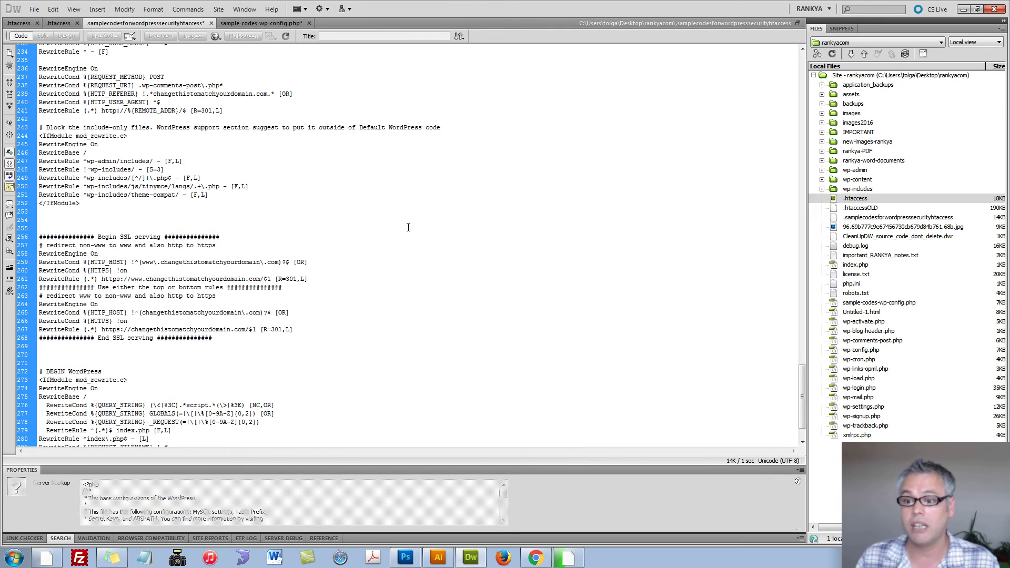
{"action": "scroll", "coordinate": [254, 232], "scroll_direction": "down", "scroll_amount": 2}
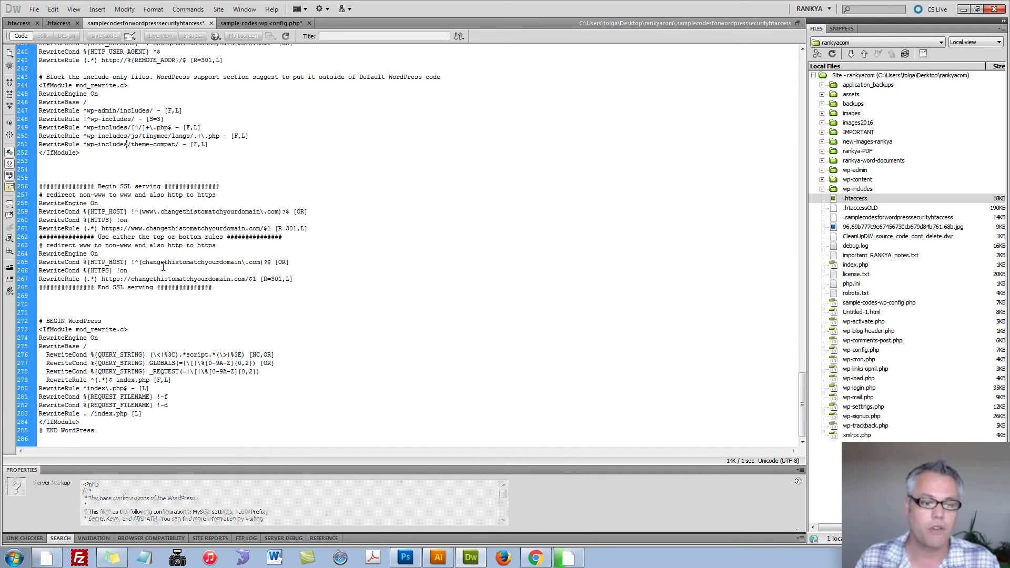
{"action": "left_click_drag", "start_coordinate": [217, 289], "coordinate": [24, 189]}
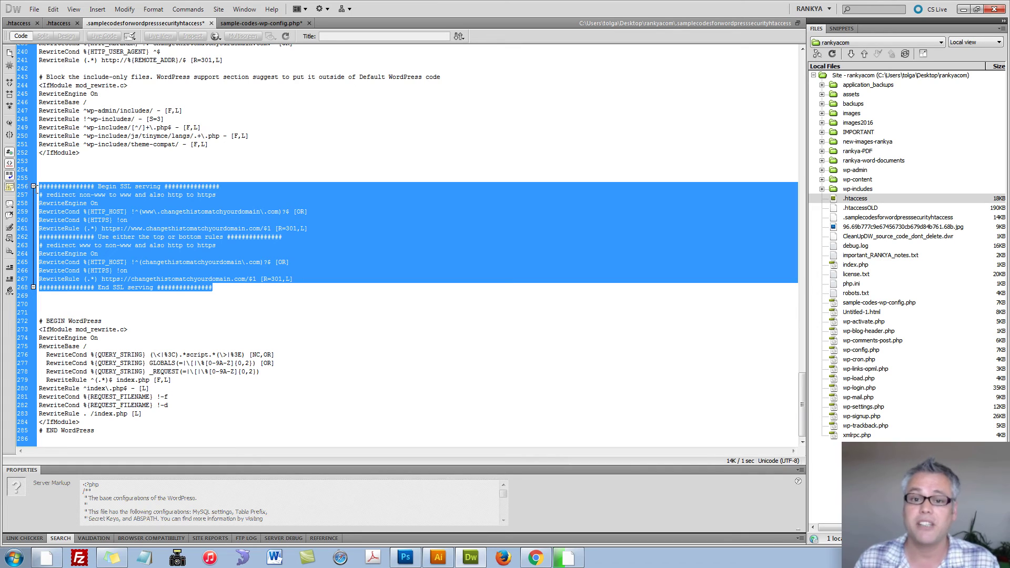
{"action": "left_click", "coordinate": [123, 220]}
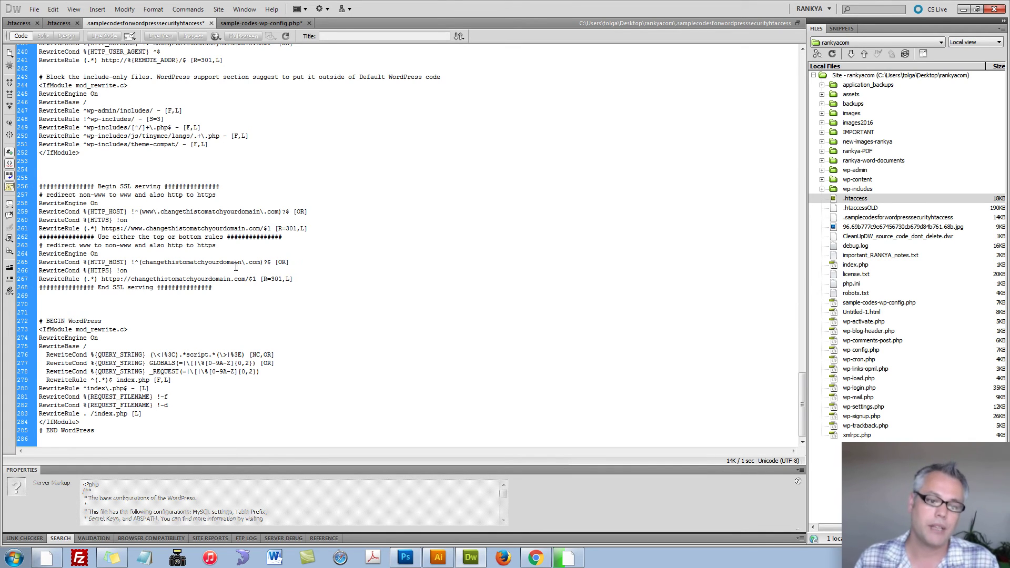
{"action": "left_click_drag", "start_coordinate": [227, 287], "coordinate": [39, 186]}
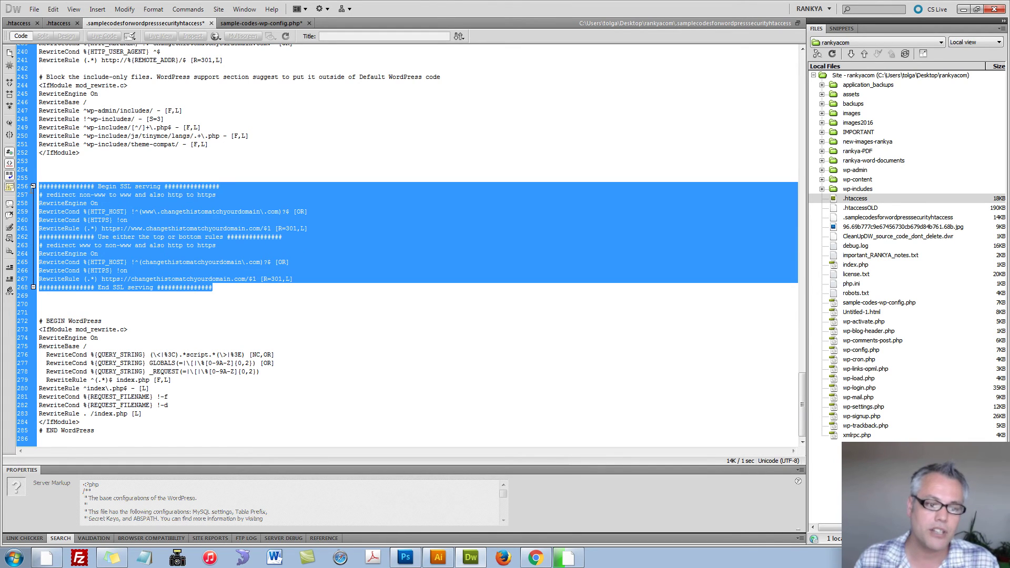
{"action": "left_click", "coordinate": [116, 246]}
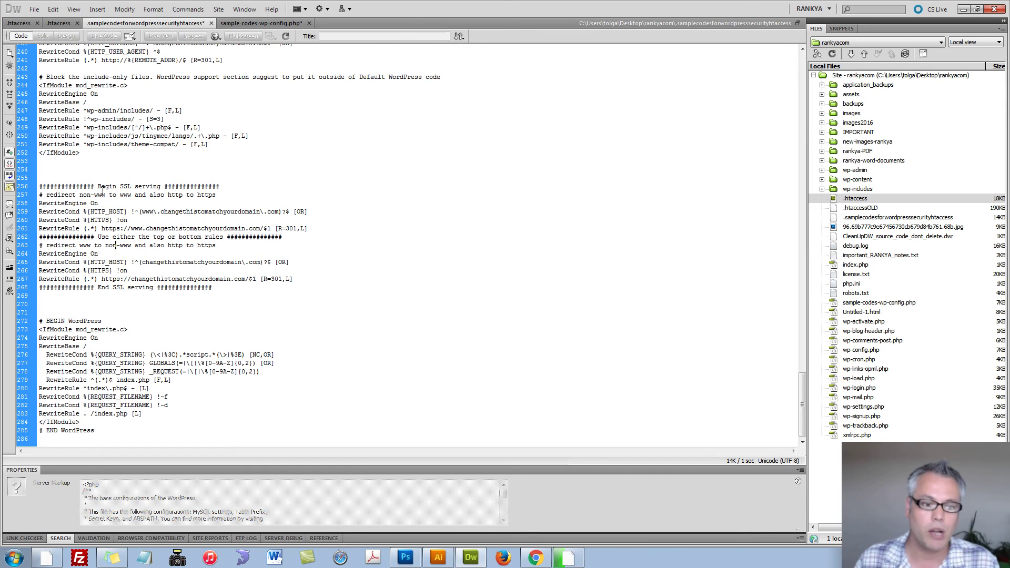
{"action": "left_click_drag", "start_coordinate": [62, 195], "coordinate": [129, 194]}
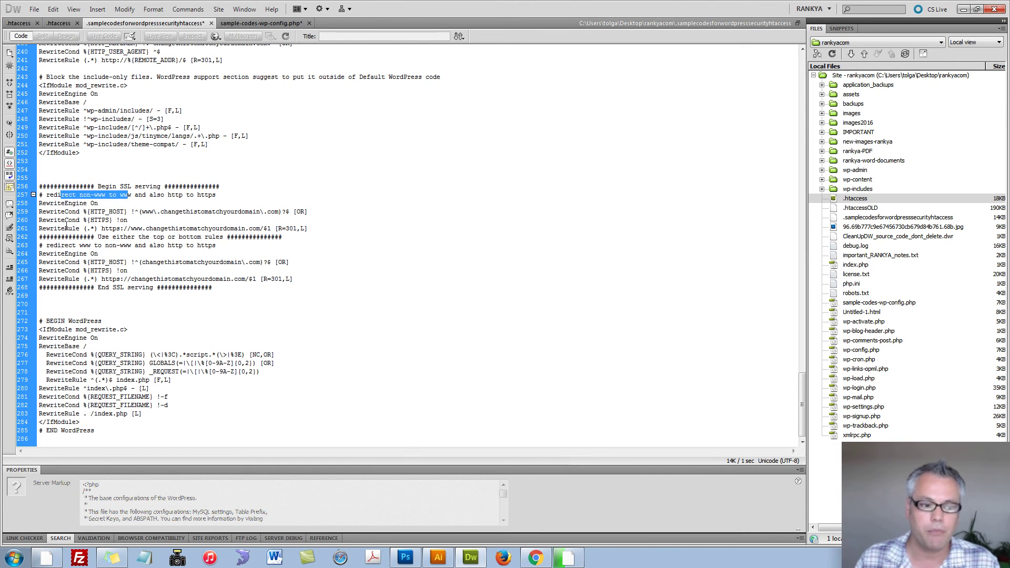
{"action": "left_click_drag", "start_coordinate": [307, 230], "coordinate": [40, 194]}
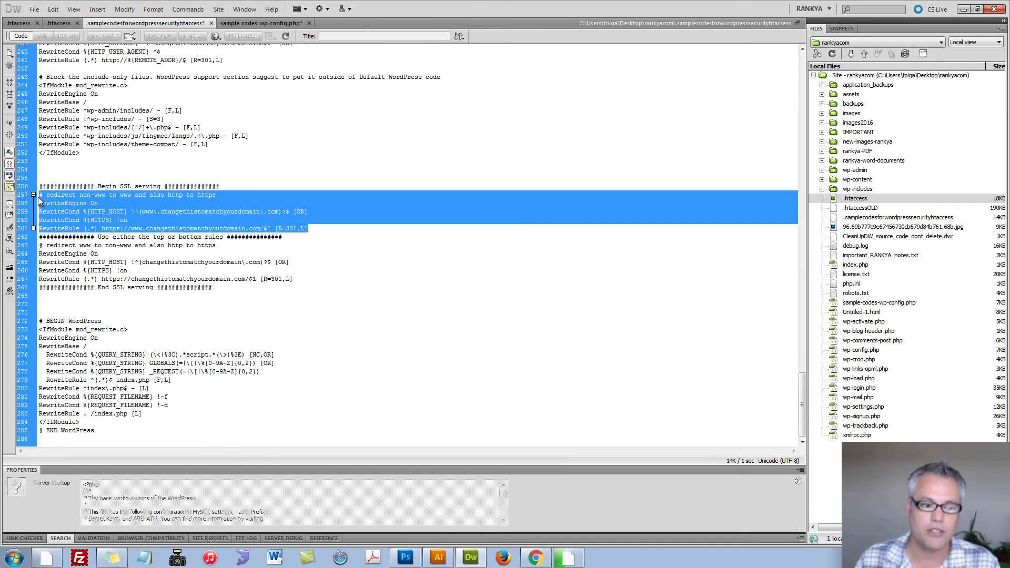
{"action": "left_click", "coordinate": [535, 558]}
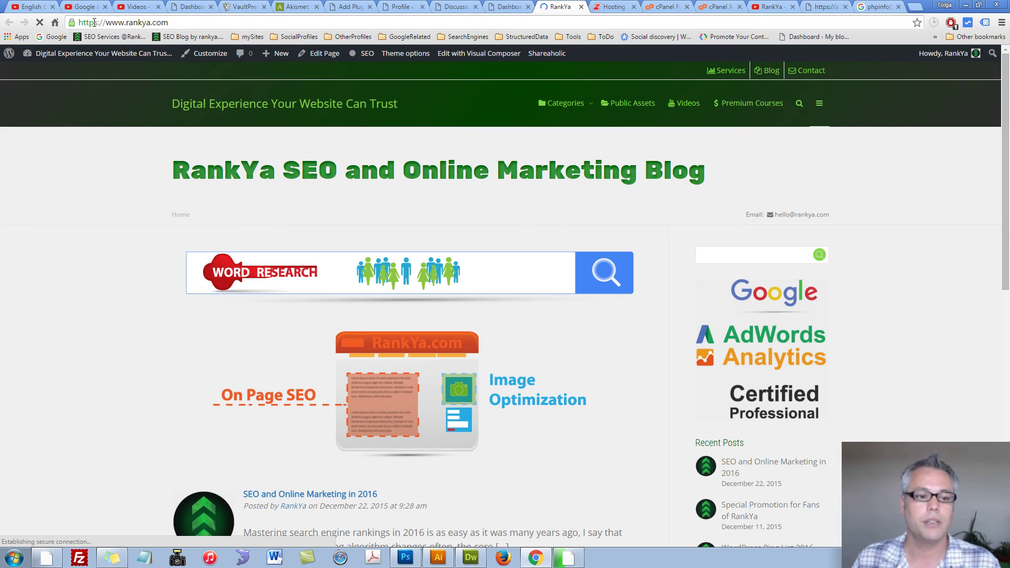
{"action": "left_click_drag", "start_coordinate": [94, 22], "coordinate": [101, 21]}
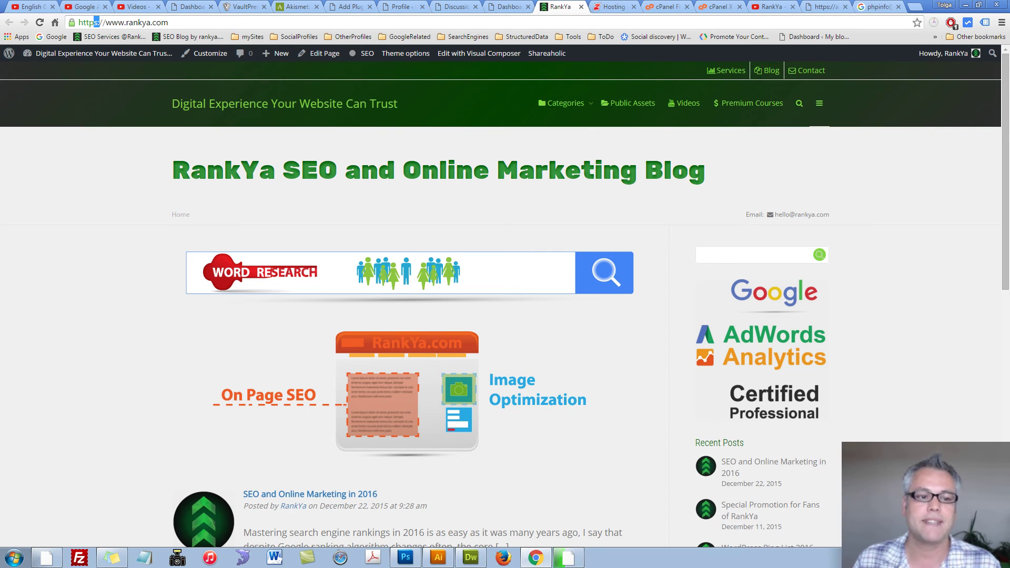
Step: Delete the SSL serving block from the sample .htaccess
{"action": "key", "text": "alt+Tab"}
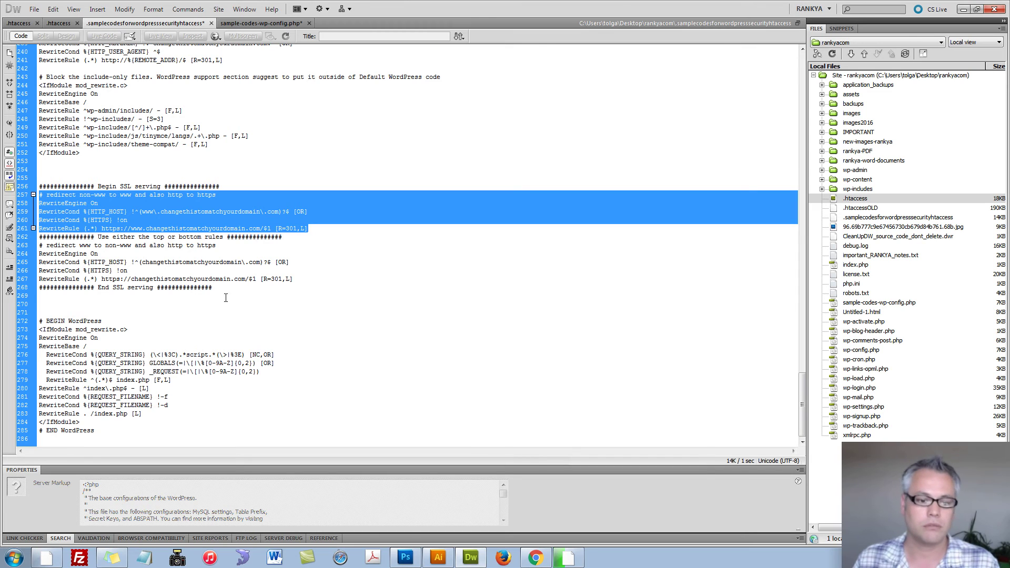
{"action": "left_click_drag", "start_coordinate": [224, 280], "coordinate": [41, 178]}
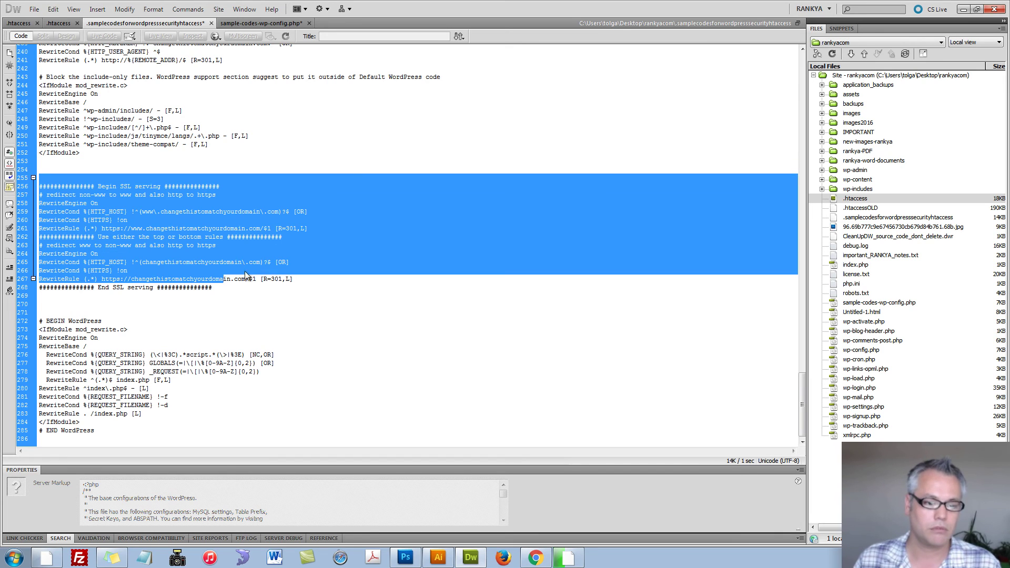
{"action": "left_click_drag", "start_coordinate": [240, 289], "coordinate": [21, 179]}
{"action": "key", "text": "Delete"}
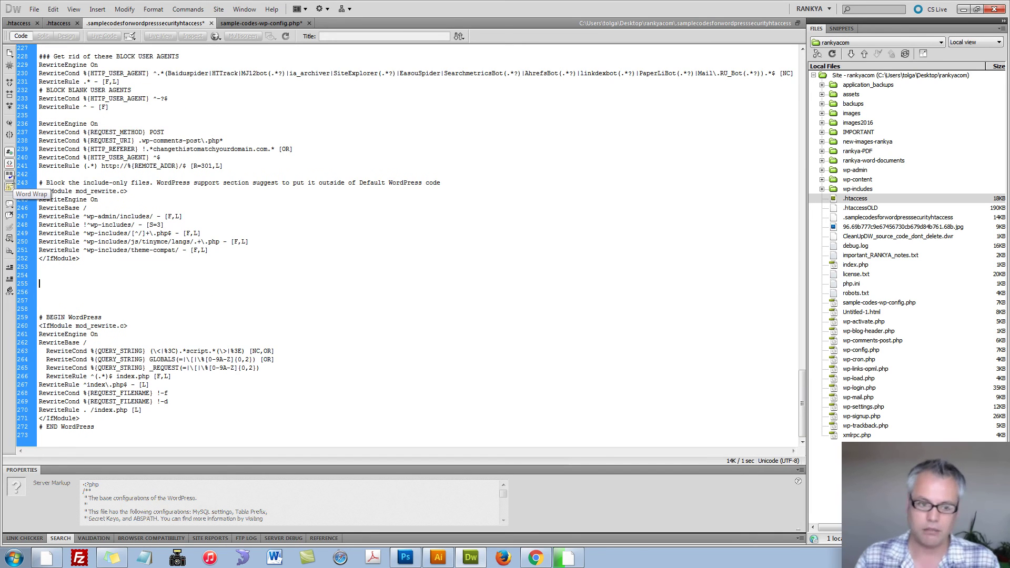
Step: Delete the four QUERY_STRING rewrite lines
{"action": "left_click", "coordinate": [178, 250]}
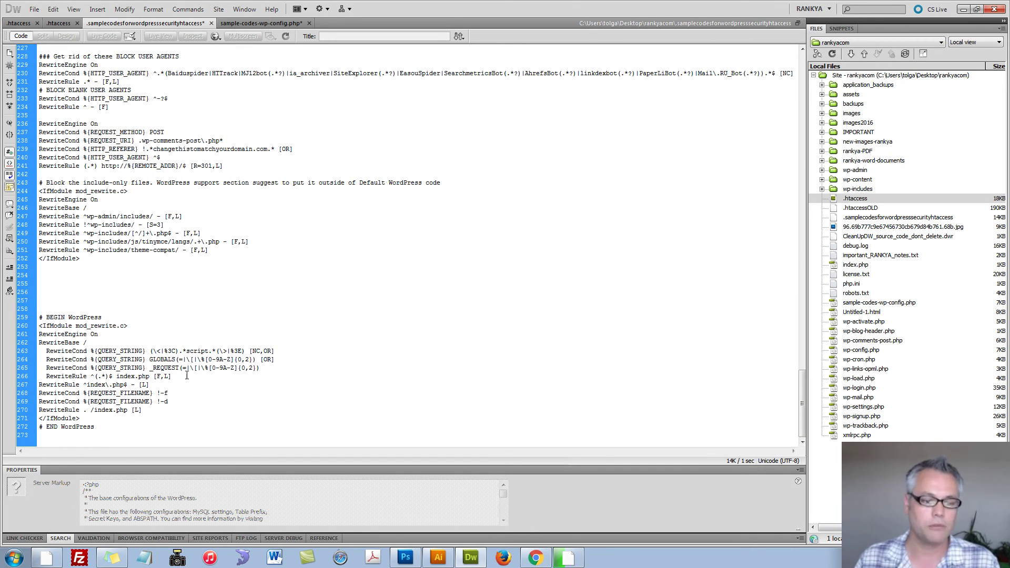
{"action": "left_click_drag", "start_coordinate": [179, 376], "coordinate": [39, 351]}
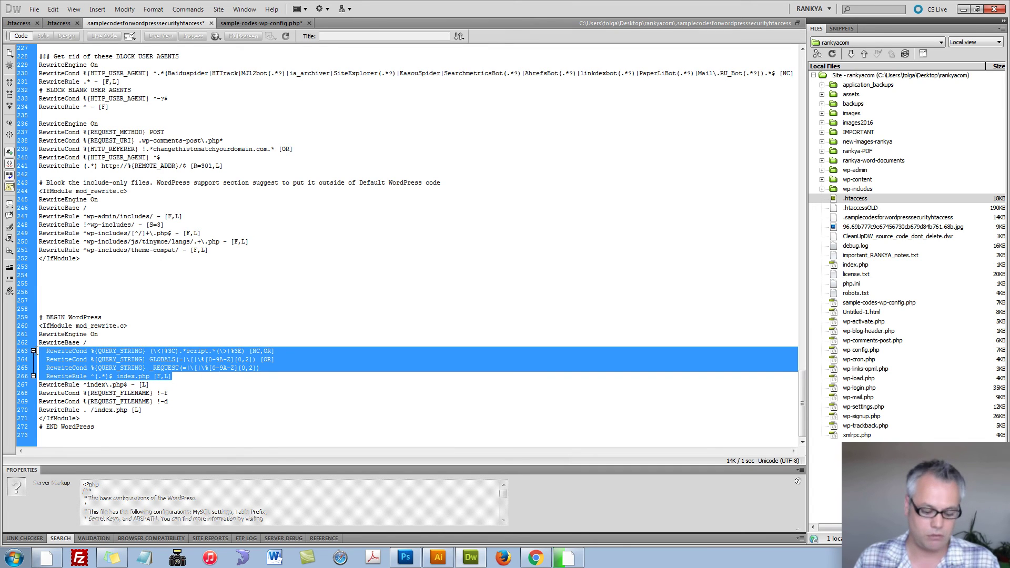
{"action": "key", "text": "Delete"}
{"action": "key", "text": "Delete"}
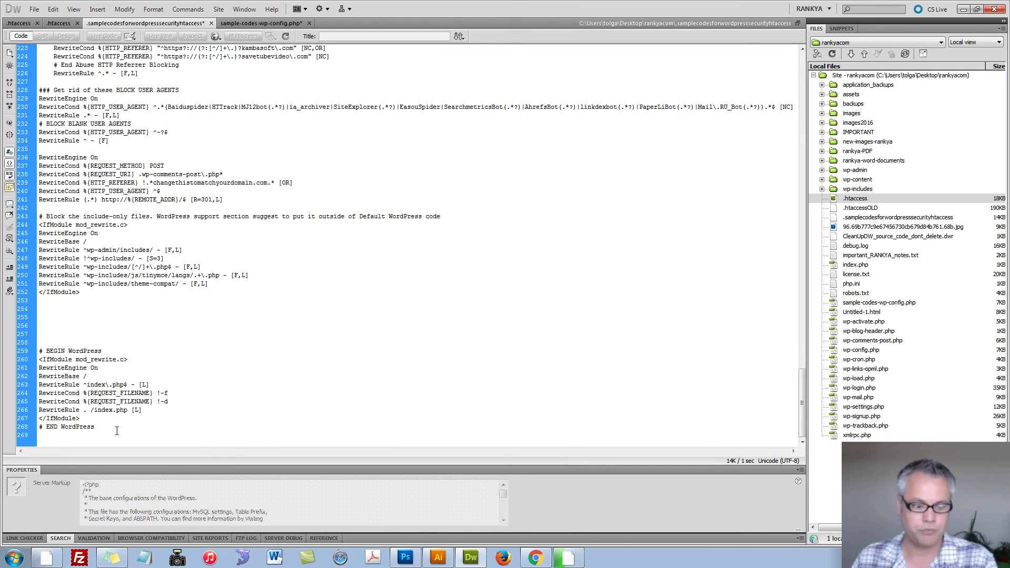
Step: Remove everything above the BEGIN WordPress block, leaving only the WordPress rewrite rules
{"action": "left_click_drag", "start_coordinate": [117, 431], "coordinate": [39, 351]}
{"action": "key", "text": "ctrl+c"}
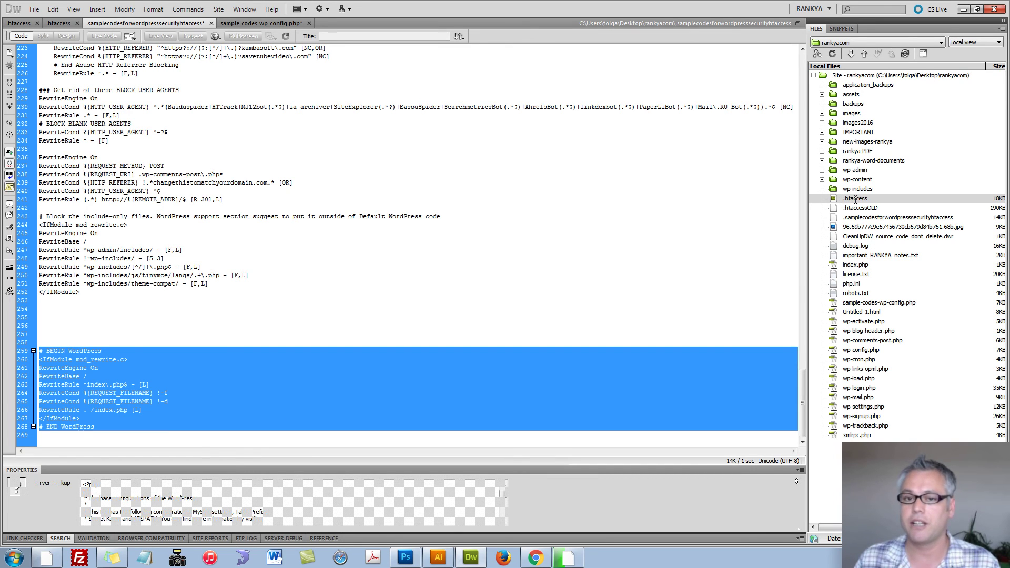
{"action": "left_click", "coordinate": [220, 387]}
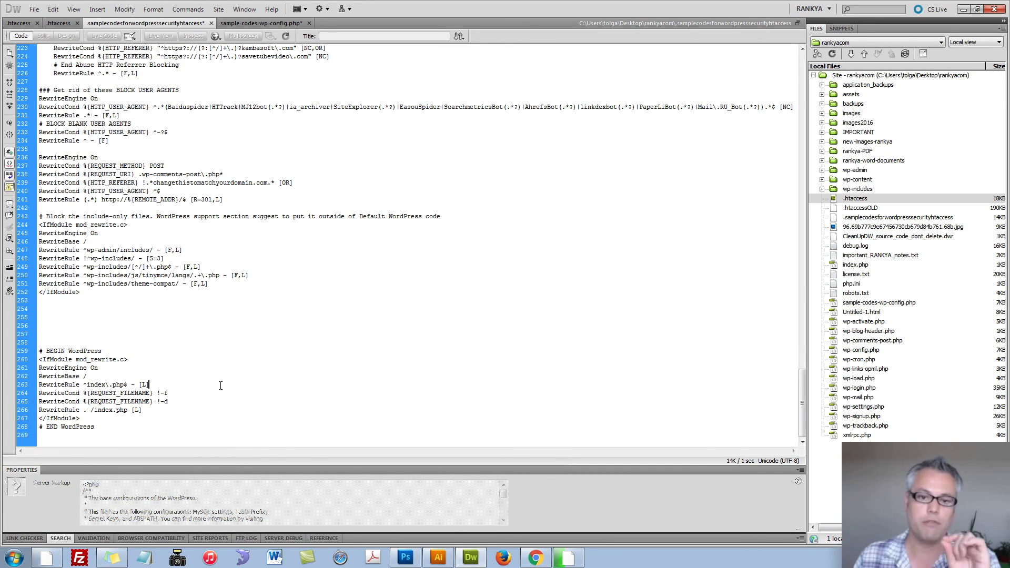
{"action": "key", "text": "shift+Page_Up"}
{"action": "key", "text": "shift+Page_Up"}
{"action": "key", "text": "shift+Page_Up"}
{"action": "key", "text": "shift+Page_Up"}
{"action": "key", "text": "shift+Page_Up"}
{"action": "key", "text": "shift+Page_Up"}
{"action": "key", "text": "ctrl+v"}
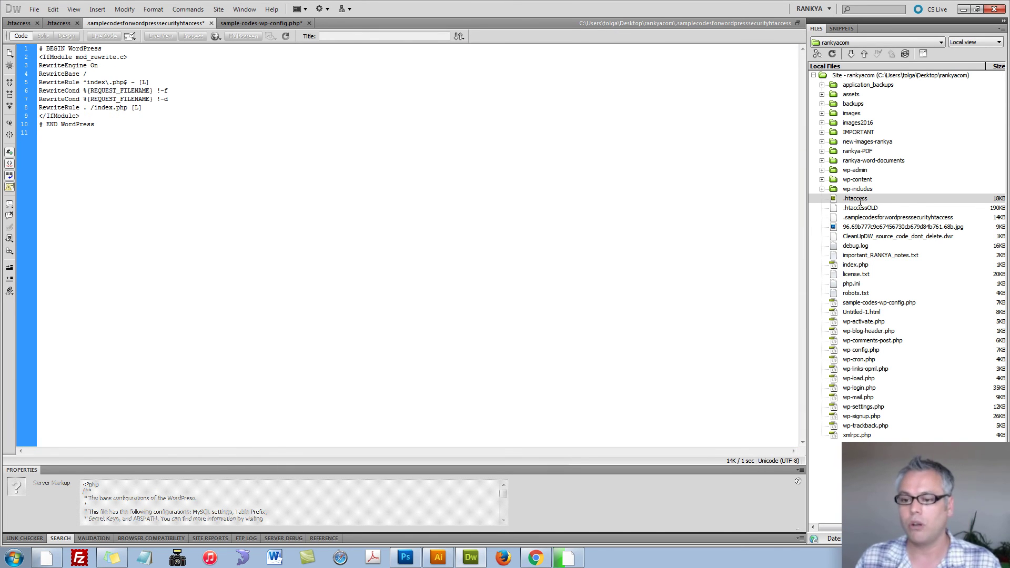
Step: Highlight the remaining WordPress rewrite block to review it, then deselect it
{"action": "left_click_drag", "start_coordinate": [124, 128], "coordinate": [7, 51]}
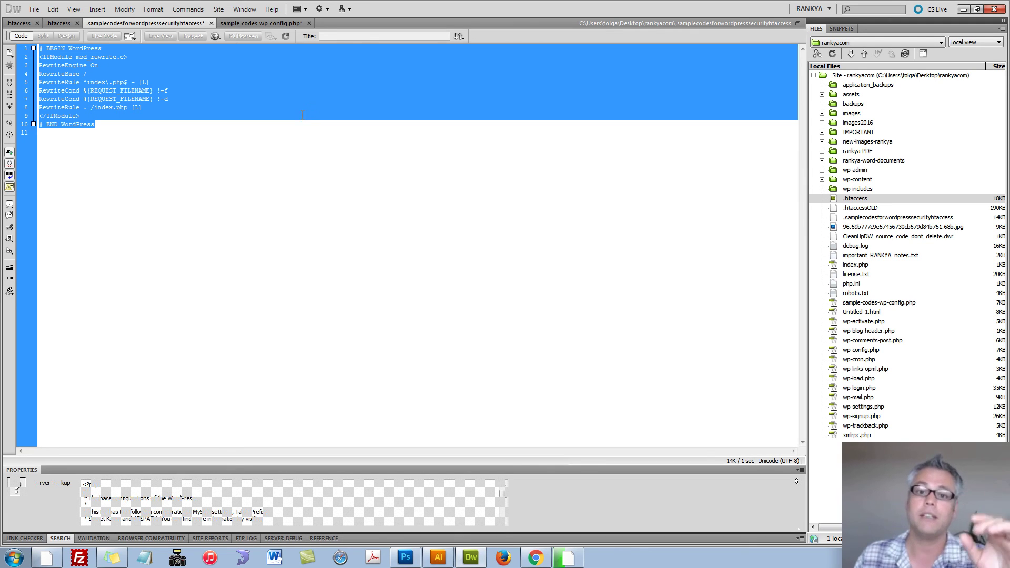
{"action": "left_click", "coordinate": [243, 116]}
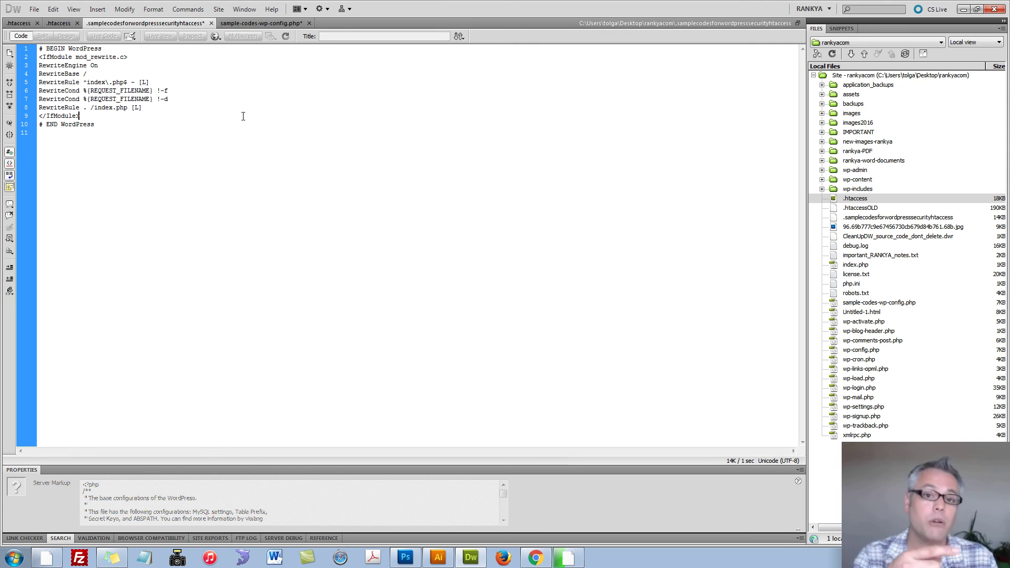
Step: Undo to restore the original security rules and scroll through the restored code
{"action": "key", "text": "ctrl+z"}
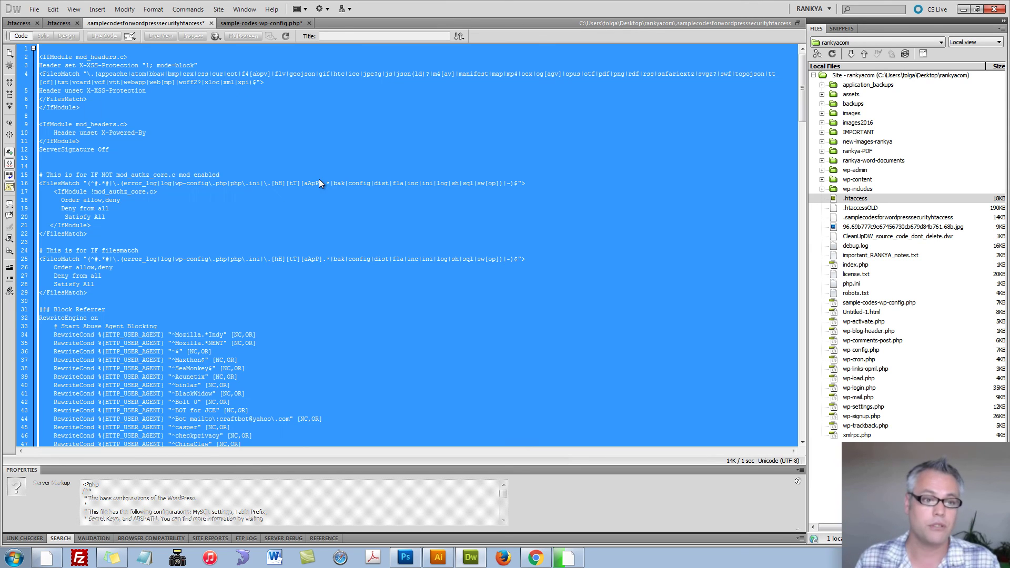
{"action": "left_click", "coordinate": [307, 245]}
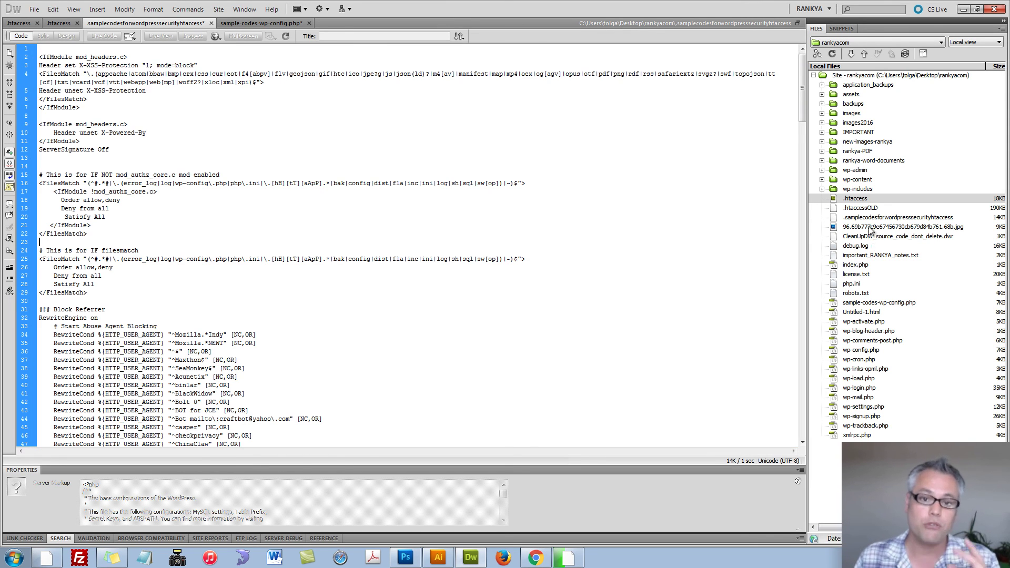
{"action": "left_click_drag", "start_coordinate": [802, 84], "coordinate": [802, 404]}
{"action": "scroll", "coordinate": [218, 216], "scroll_direction": "up", "scroll_amount": 6}
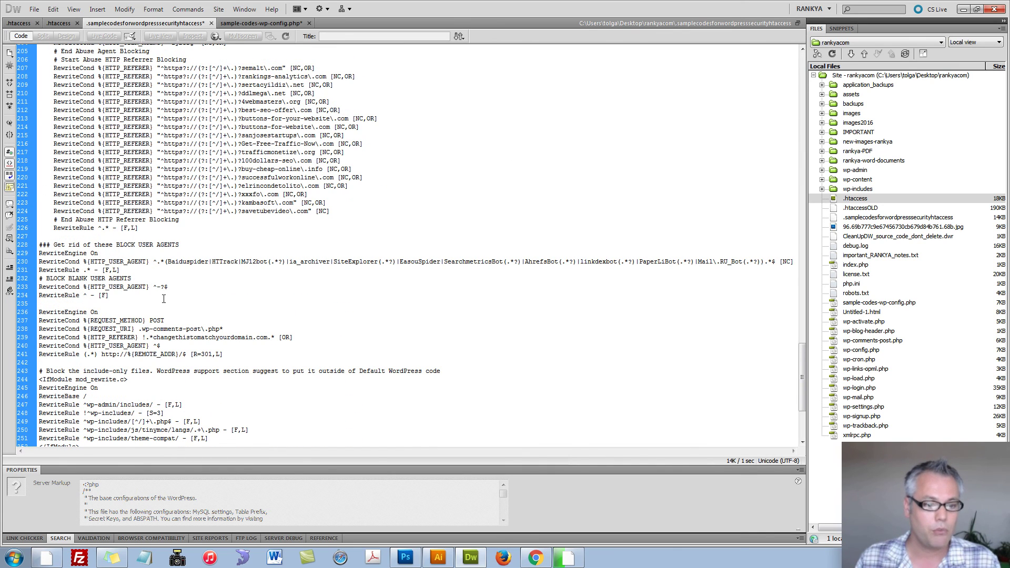
{"action": "scroll", "coordinate": [168, 295], "scroll_direction": "down", "scroll_amount": 6}
Step: Bring back the SSL serving block, delete it again, and review the four QUERY_STRING lines
{"action": "key", "text": "ctrl+z"}
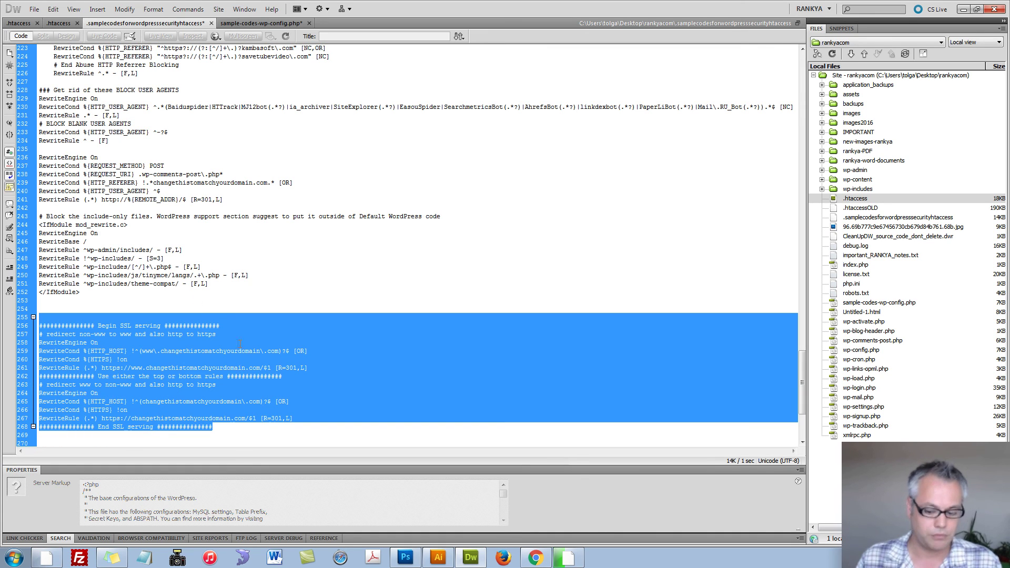
{"action": "key", "text": "Delete"}
{"action": "scroll", "coordinate": [155, 317], "scroll_direction": "down", "scroll_amount": 2}
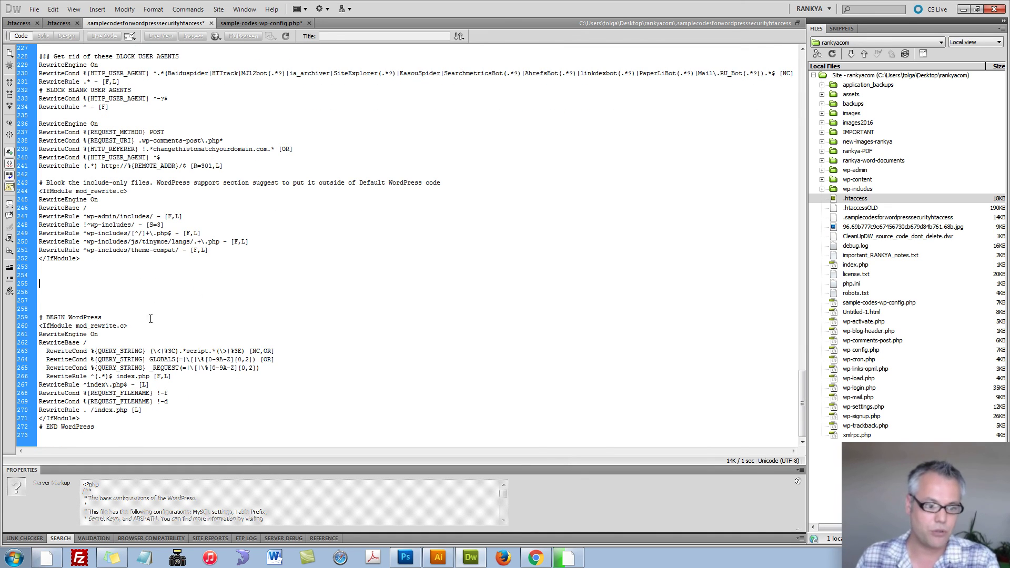
{"action": "left_click_drag", "start_coordinate": [44, 351], "coordinate": [184, 376]}
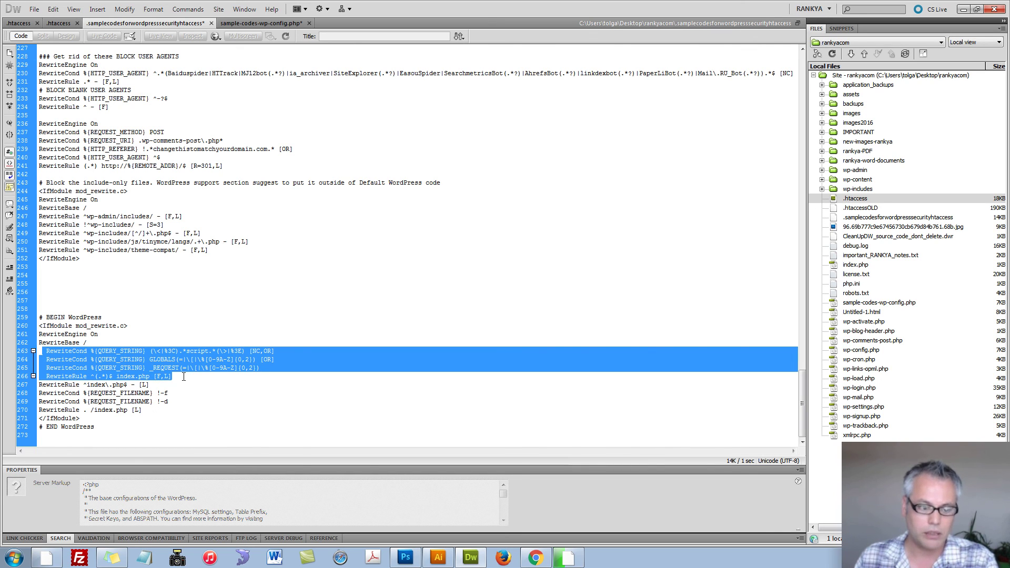
{"action": "left_click", "coordinate": [191, 375]}
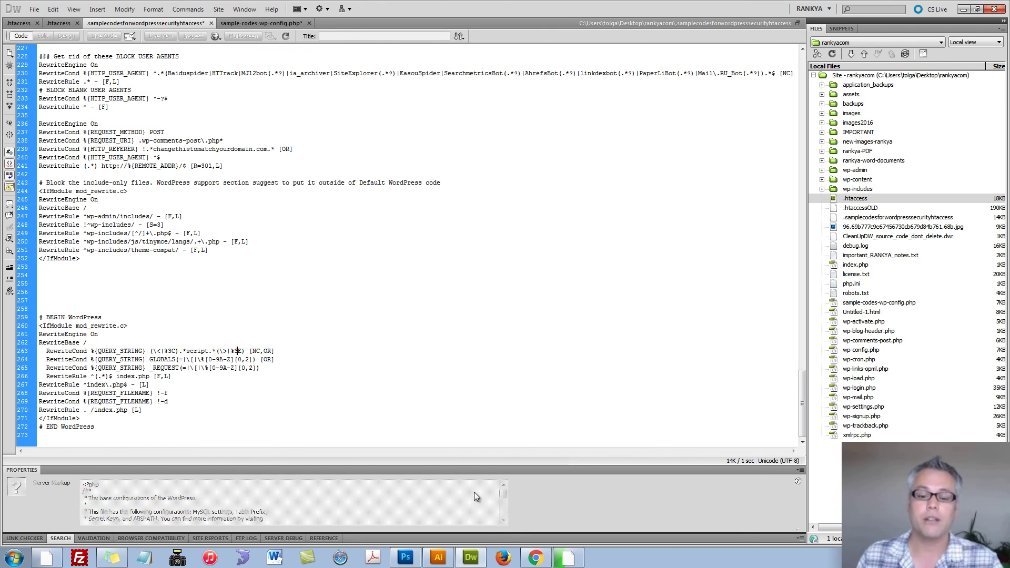
Step: Switch to Chrome and open the RankYa YouTube channel tab
{"action": "left_click", "coordinate": [545, 563]}
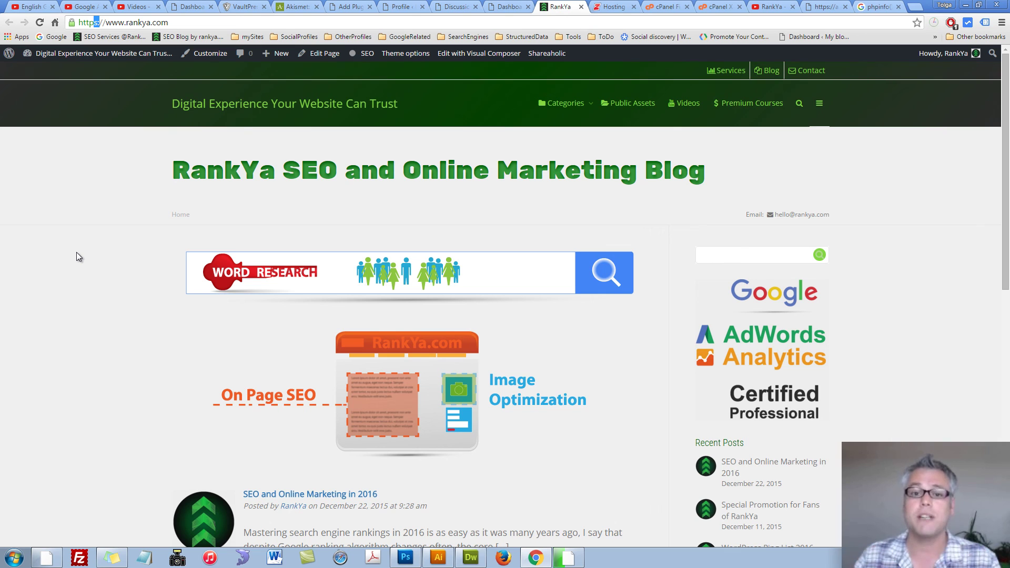
{"action": "left_click", "coordinate": [773, 6]}
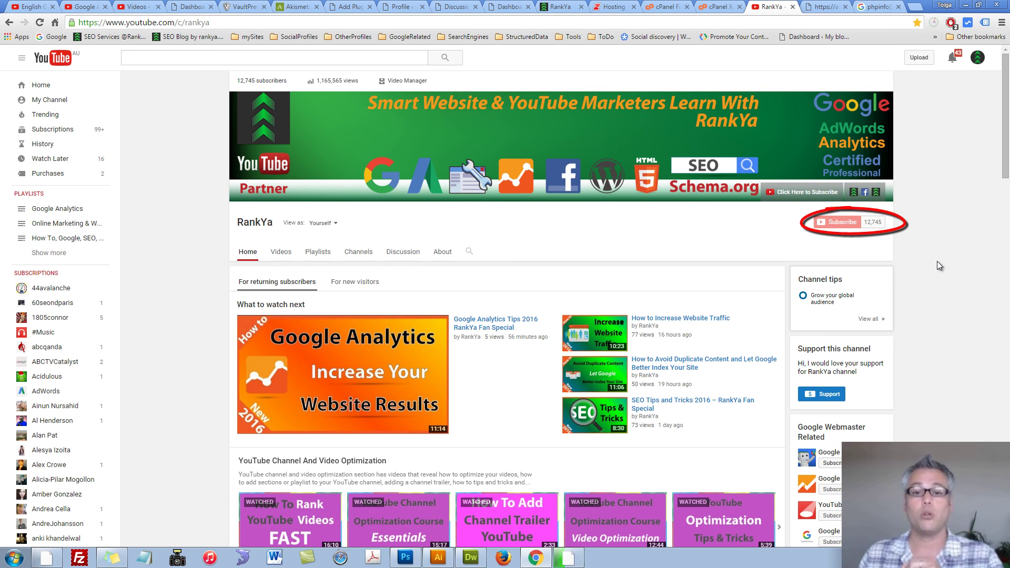